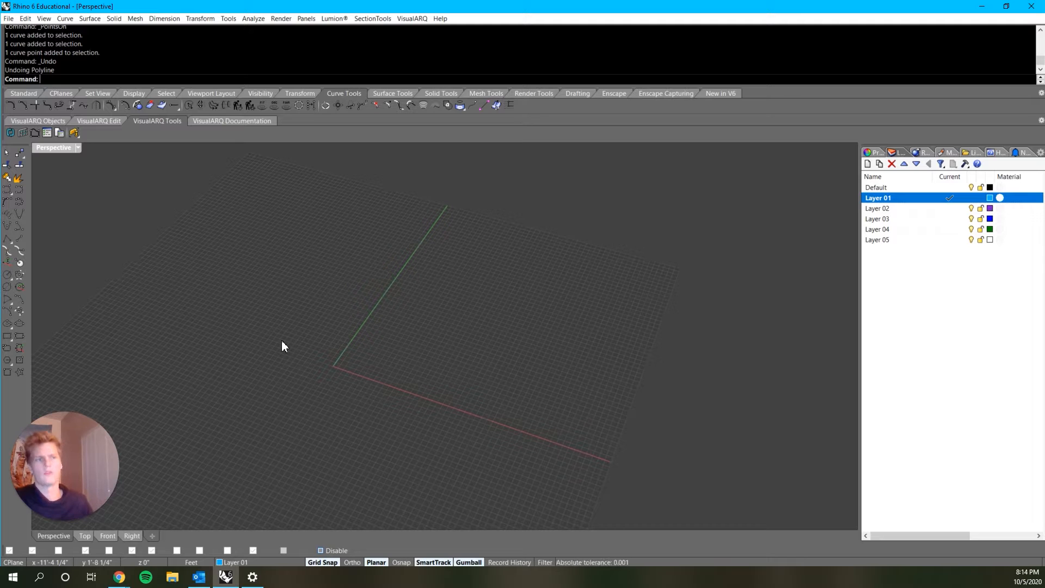
- Rename the current layer, Layer 01, to Curves
right_drag(387, 506, 356, 359)
click(886, 199)
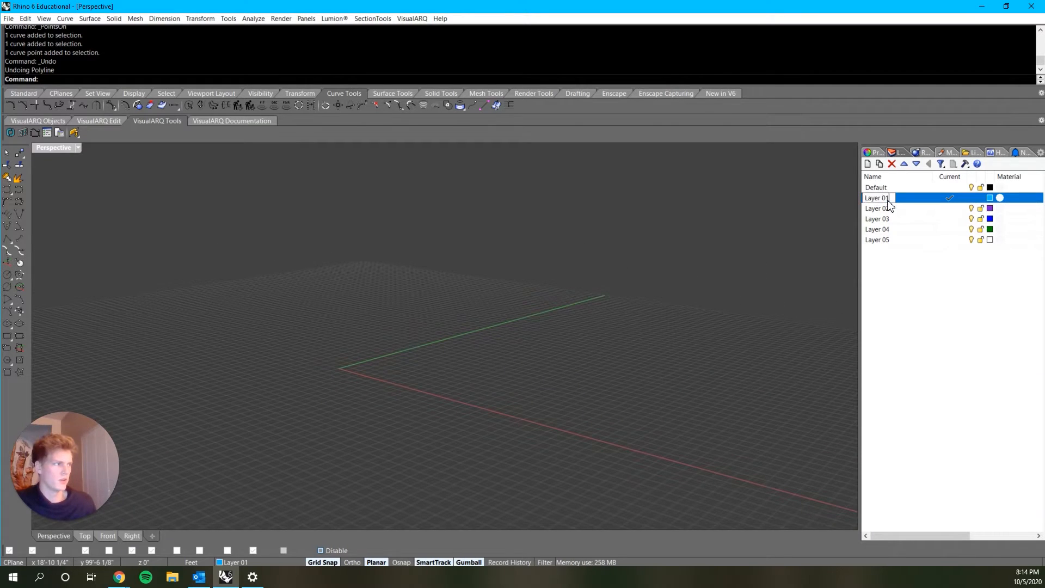
key(ctrl+a)
text(Curv)
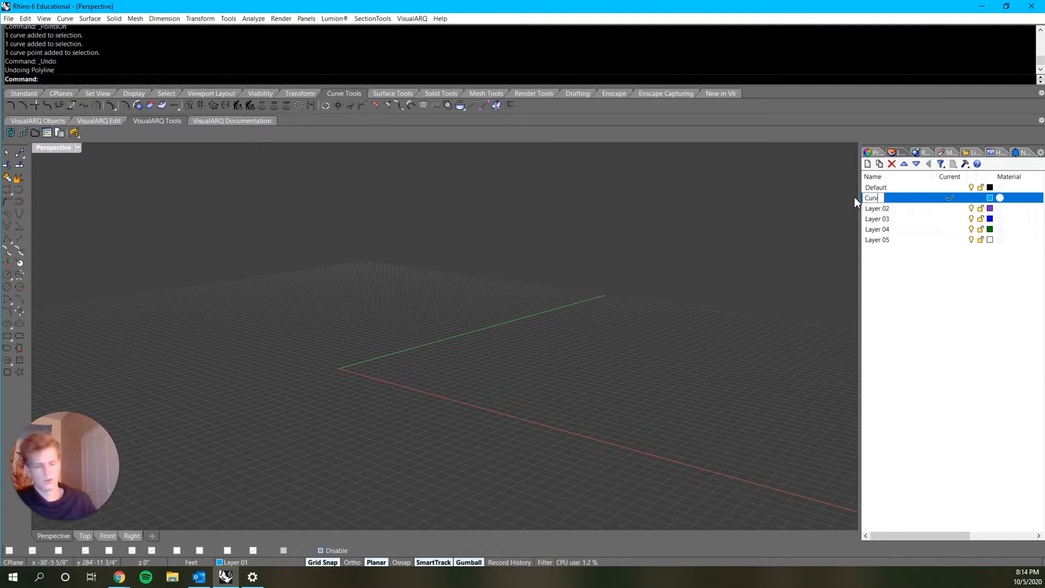
text(es)
key(Return)
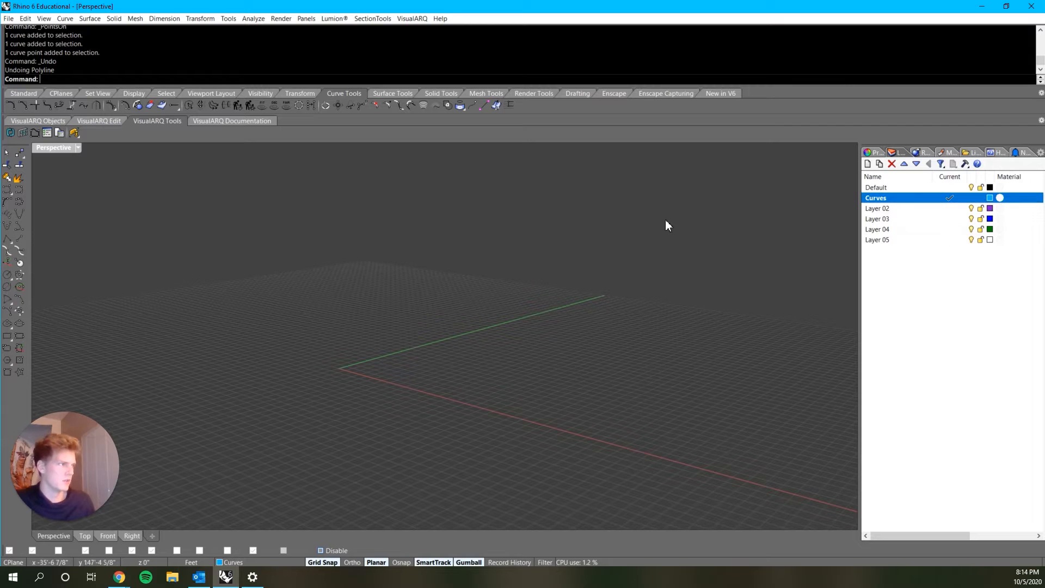
- Draw a single diagonal line on the ground plane, starting beside the origin on the red X axis
right_drag(315, 375, 331, 250)
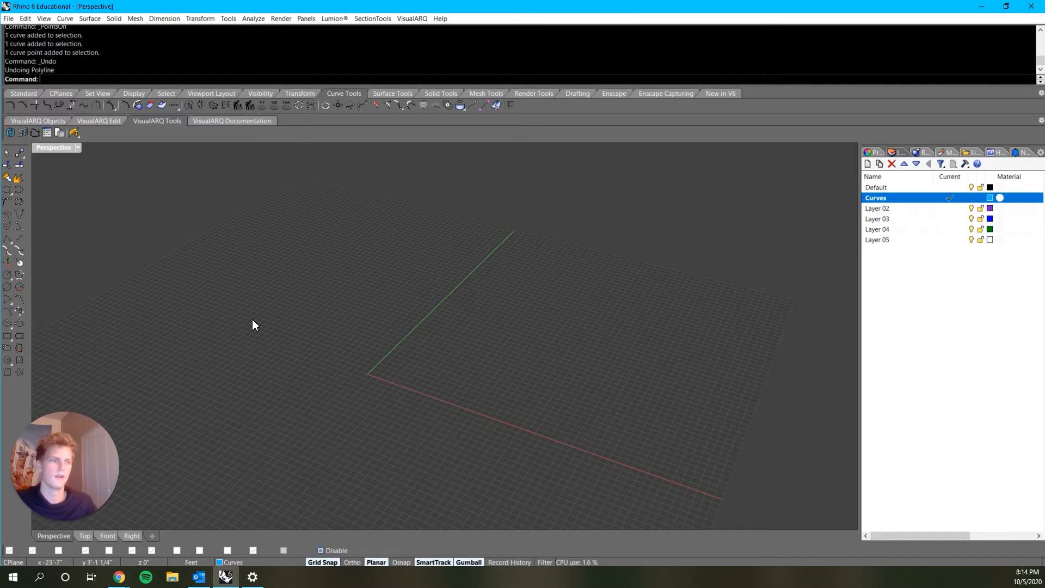
right_drag(315, 467, 352, 355)
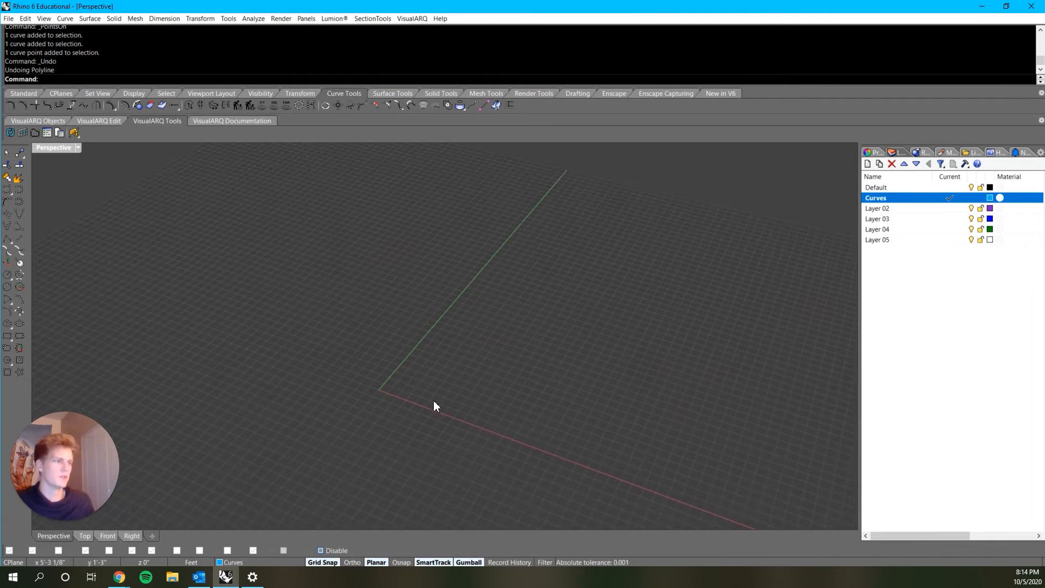
right_drag(434, 401, 460, 436)
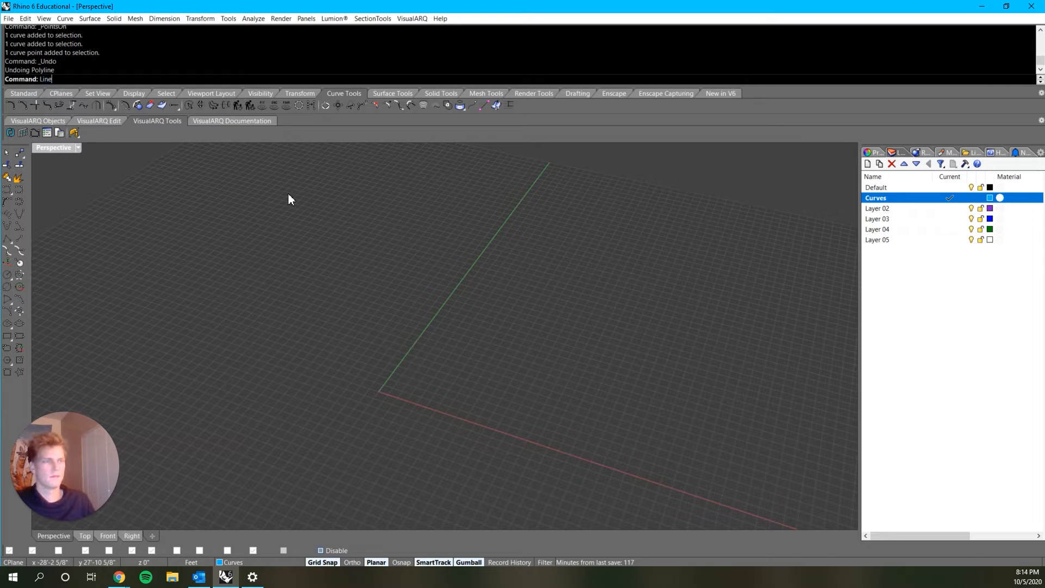
key(Return)
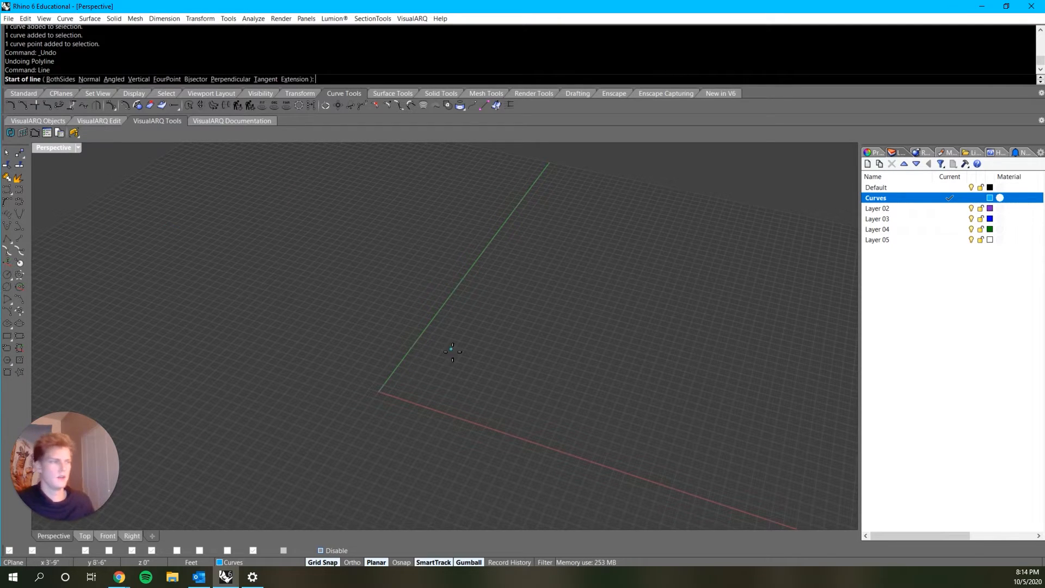
click(393, 401)
click(583, 290)
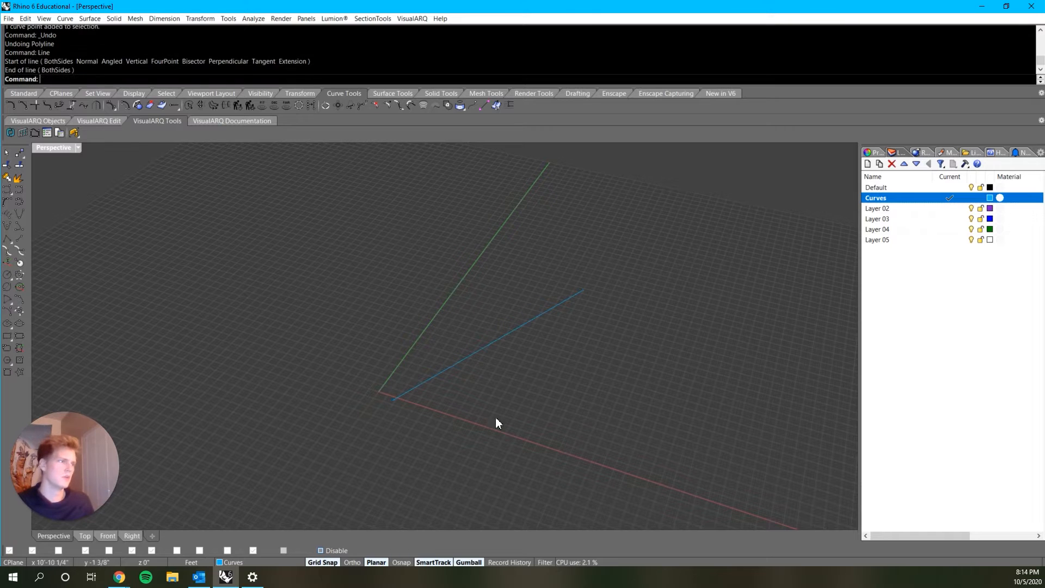
- Move the line's start point near the origin slightly along the X axis, and deselect the line
click(462, 362)
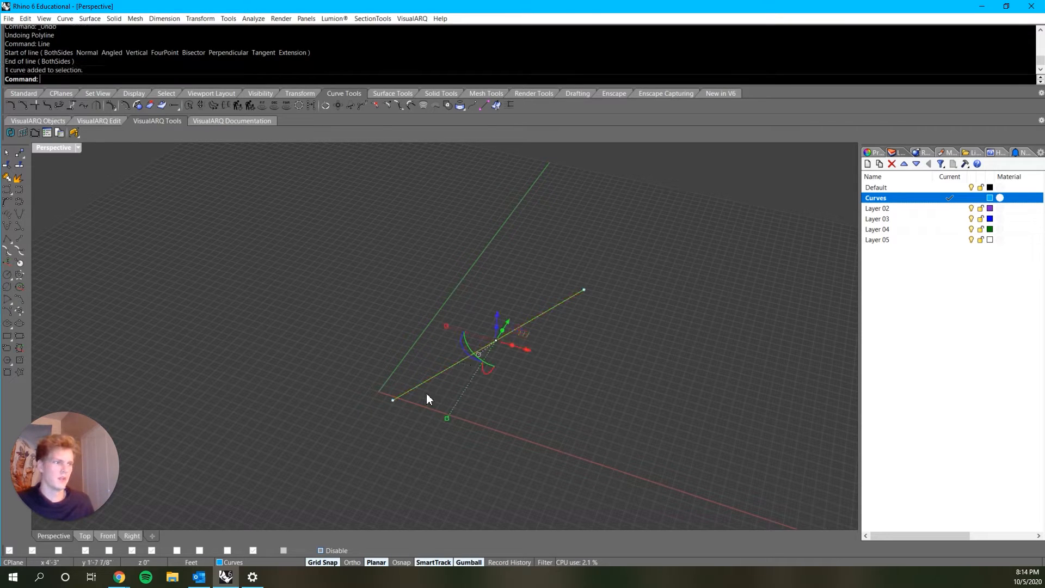
click(393, 400)
mouse_move(416, 407)
mouse_down()
mouse_move(455, 429)
mouse_move(419, 407)
mouse_up()
click(535, 449)
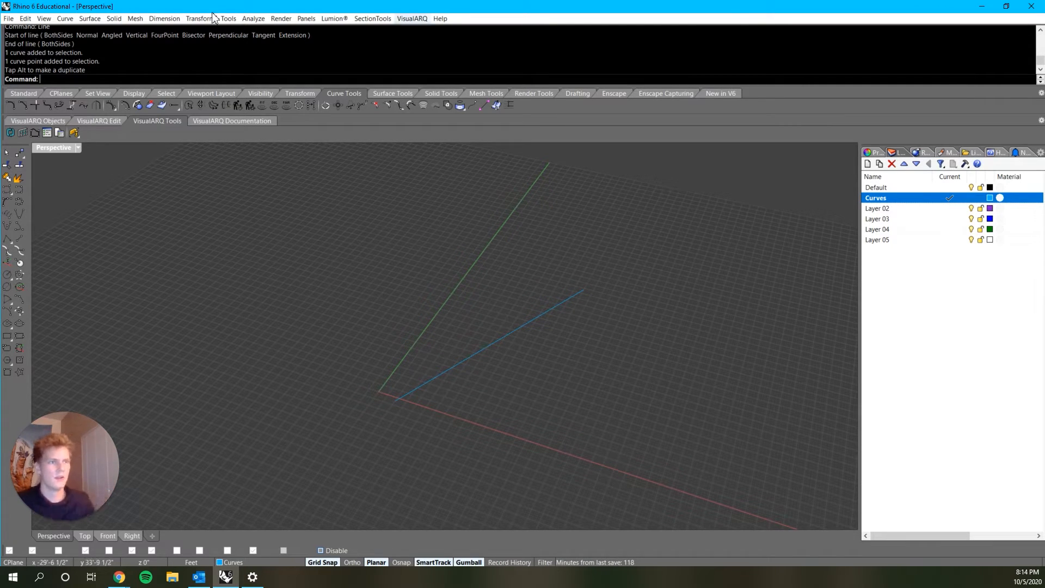
- Show the four-viewport layout and examine the selected line in the Top and Perspective views
double_click(56, 150)
scroll(230, 213, down, 6)
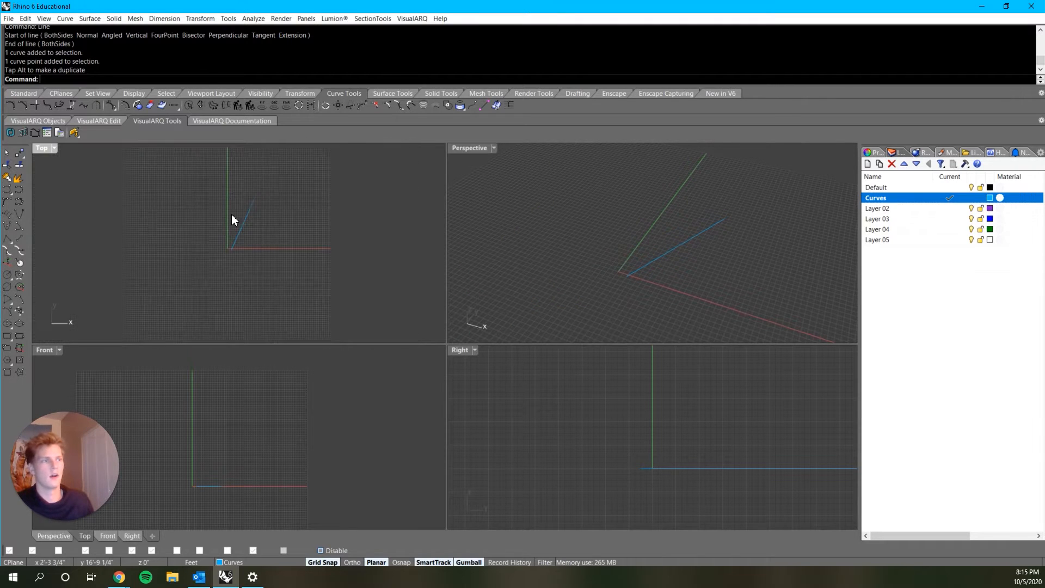
scroll(255, 245, down, 2)
right_drag(231, 213, 274, 282)
scroll(258, 253, up, 10)
scroll(275, 282, down, 4)
click(261, 285)
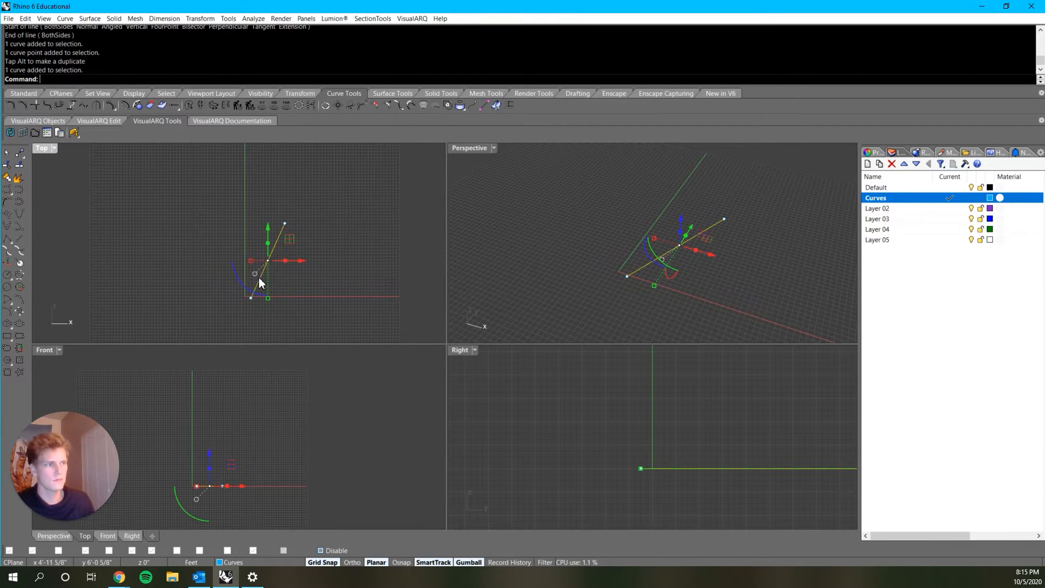
scroll(257, 303, up, 4)
scroll(302, 266, down, 10)
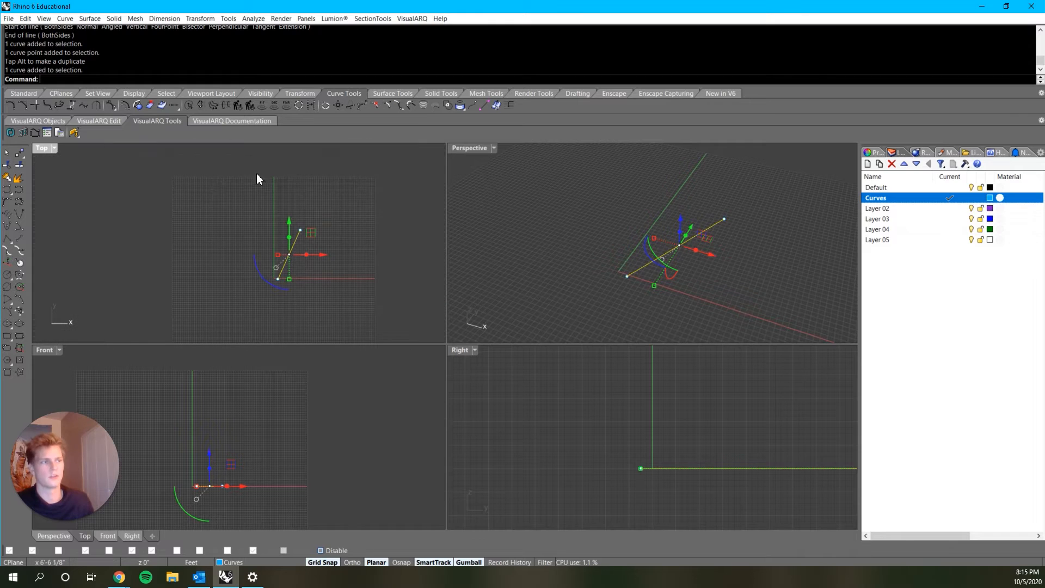
scroll(253, 283, up, 4)
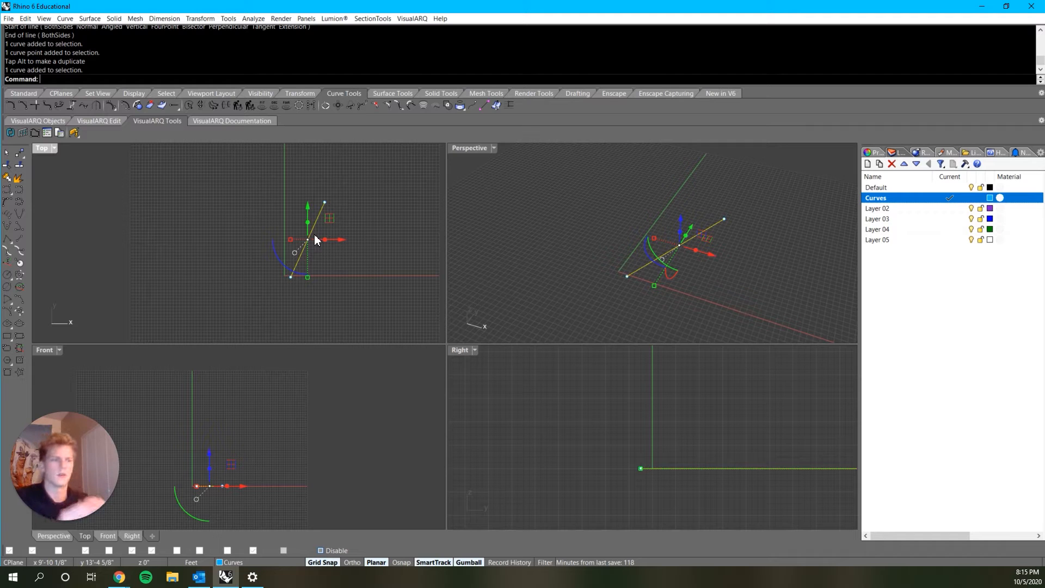
right_drag(765, 264, 694, 254)
scroll(734, 261, down, 5)
scroll(673, 246, up, 5)
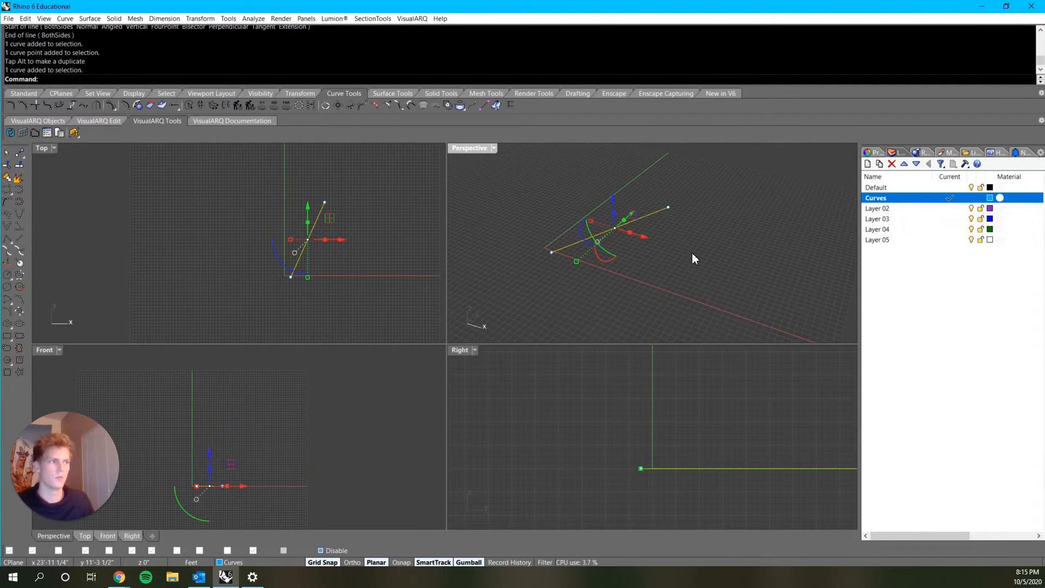
- Maximize the Perspective viewport and delete the selected line
double_click(466, 148)
right_drag(363, 267, 381, 321)
right_drag(246, 371, 291, 363)
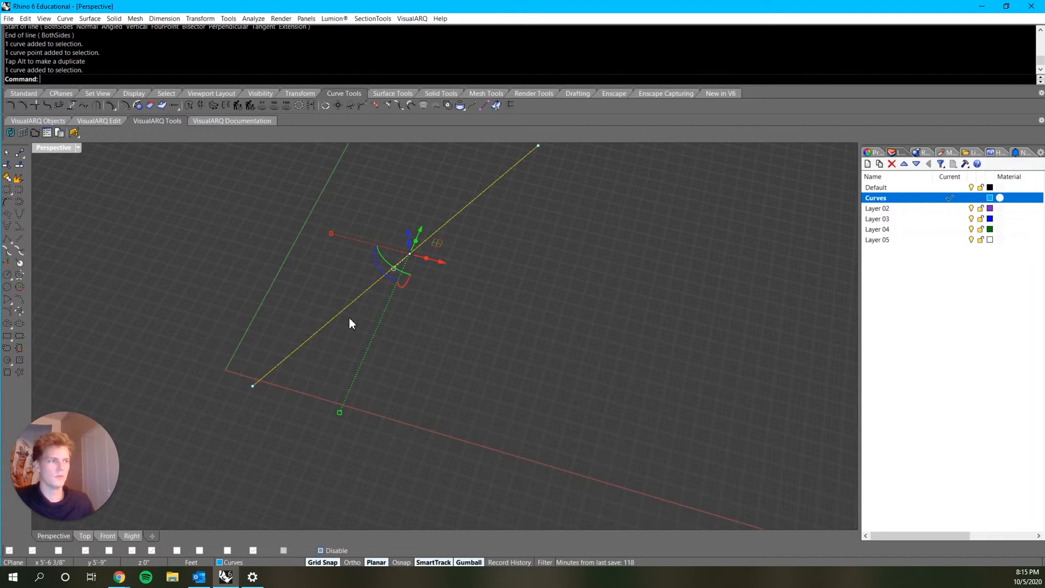
right_drag(349, 318, 462, 367)
key(Delete)
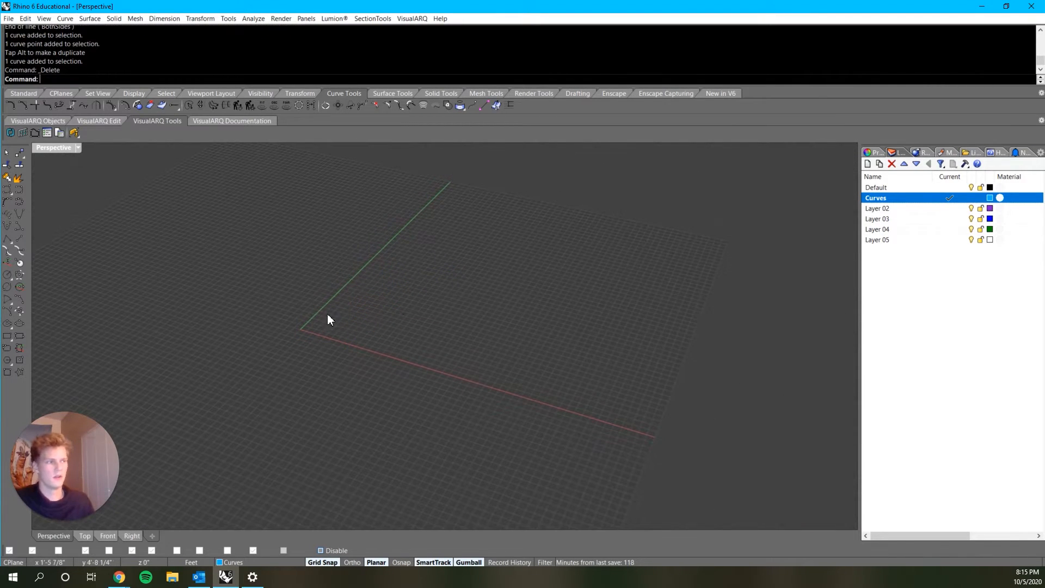
- Draw a polyline from the origin with a first segment about 11 ft long, continuing through six more points around an open loop
text(Polyline)
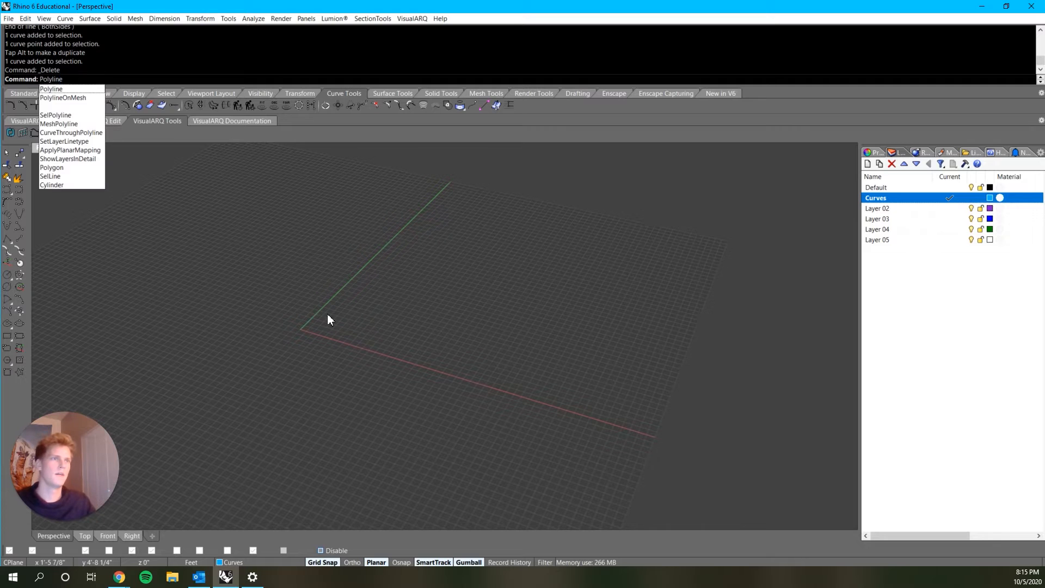
key(Return)
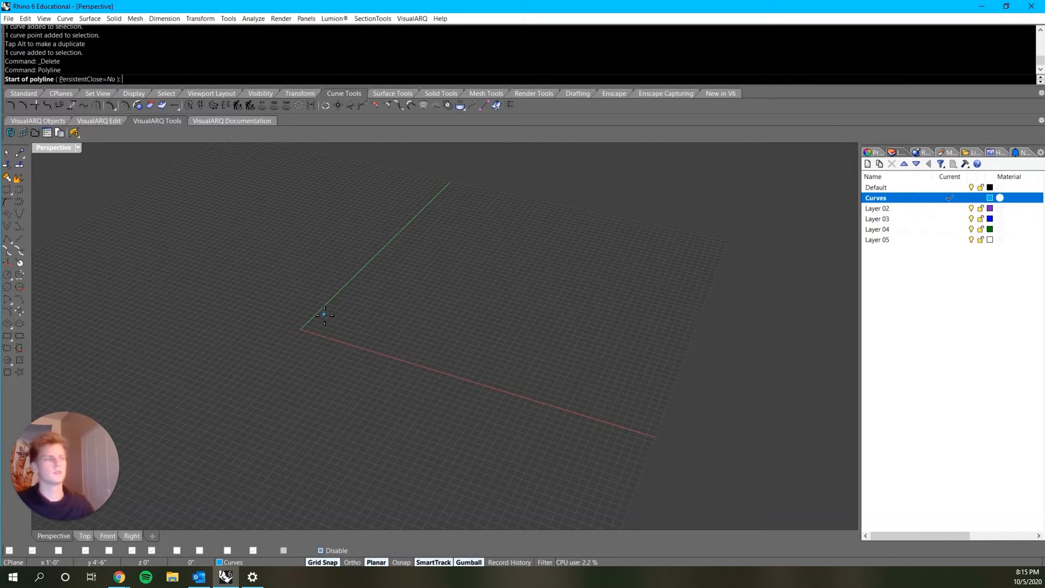
scroll(297, 317, up, 3)
scroll(297, 385, up, 1)
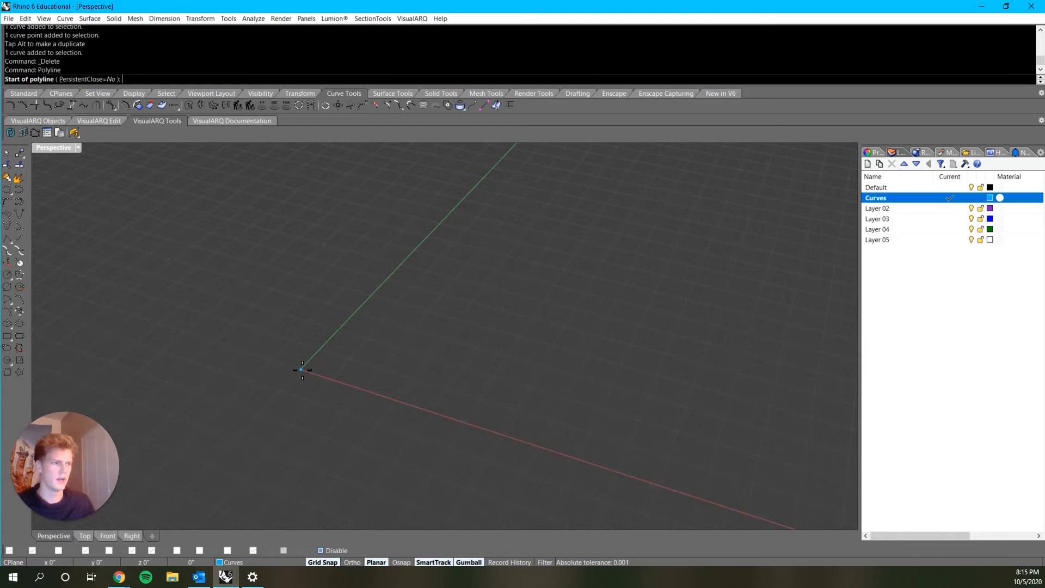
click(301, 370)
scroll(547, 330, down, 1)
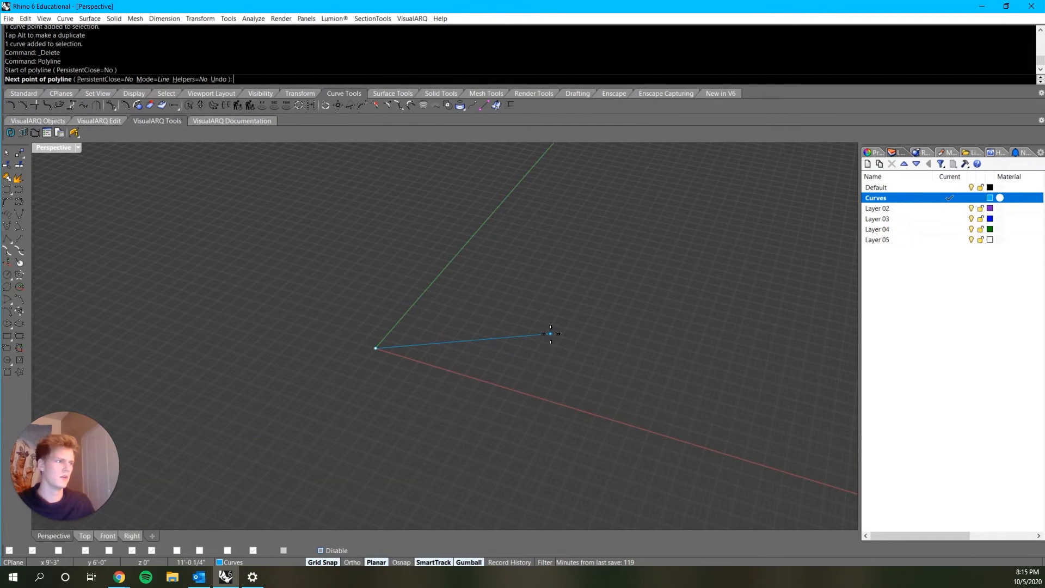
click(550, 334)
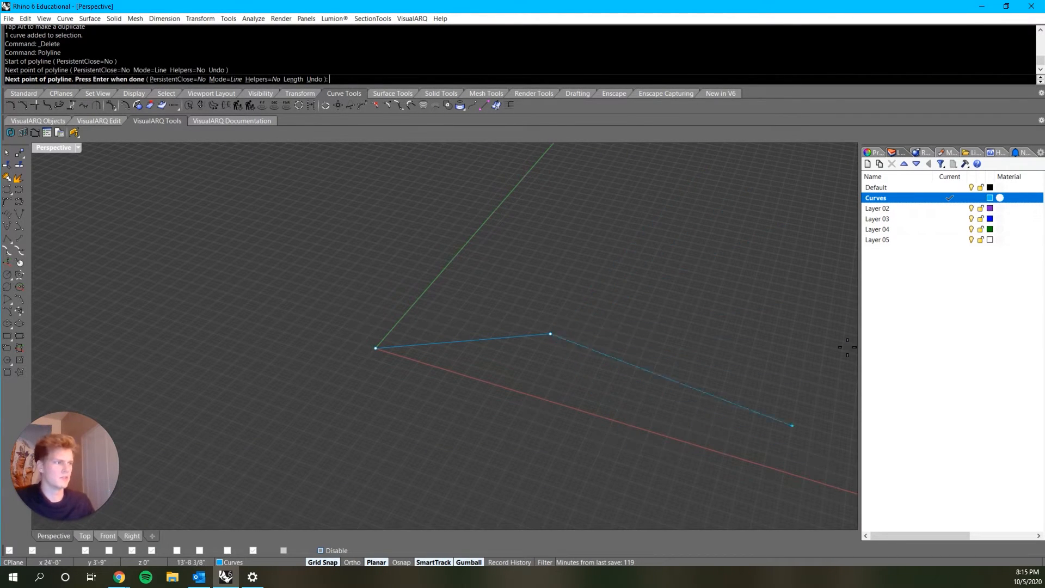
click(471, 269)
click(548, 230)
click(595, 235)
click(678, 288)
click(720, 364)
click(670, 414)
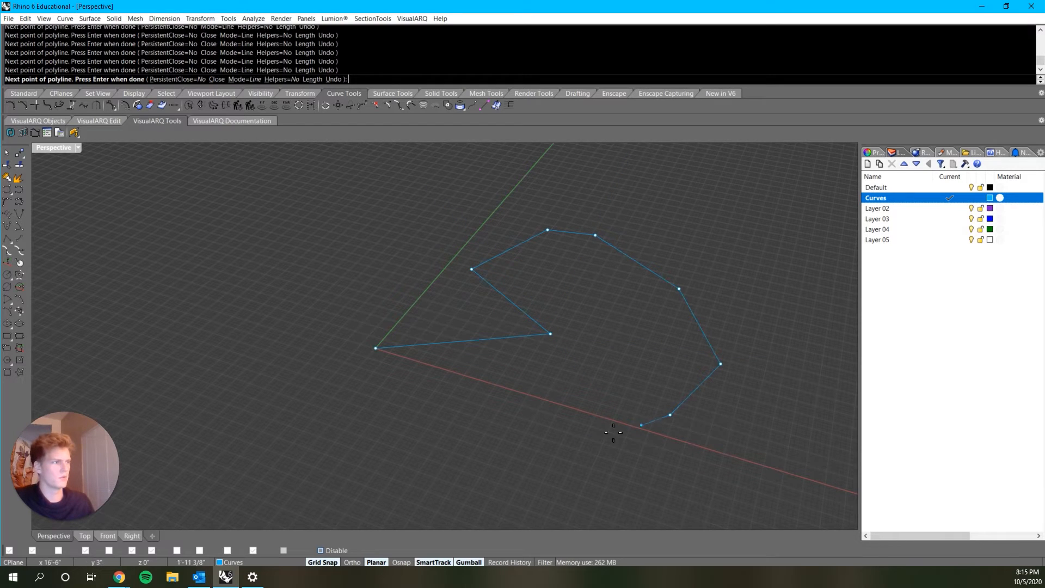
- Undo the polyline's points back to the first segment from the origin, and finish the polyline there
key(ctrl+z)
key(ctrl+z)
key(ctrl+z)
key(ctrl+z)
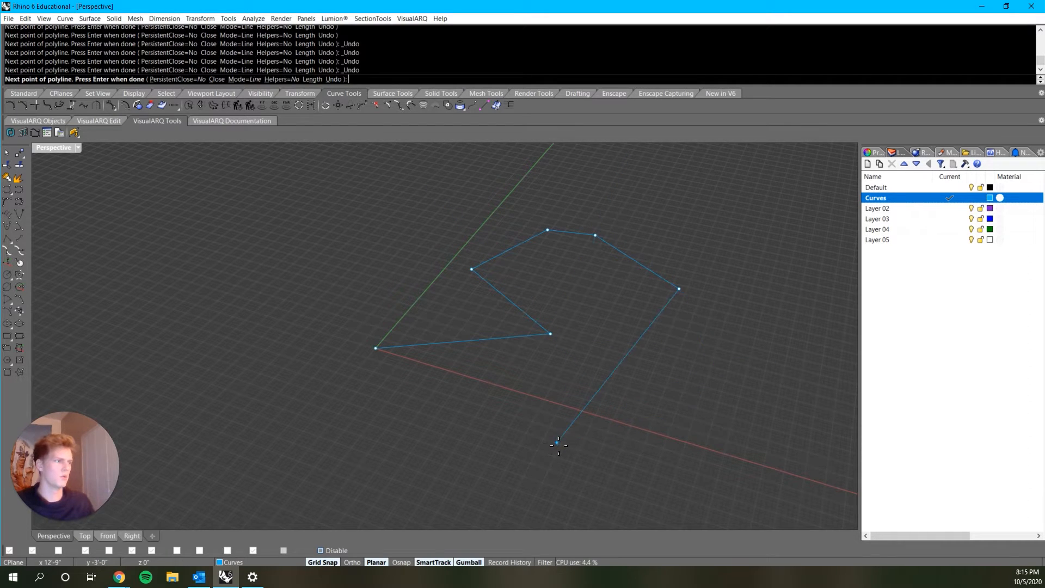
key(ctrl+z)
key(ctrl+z)
key(ctrl+z)
key(ctrl+z)
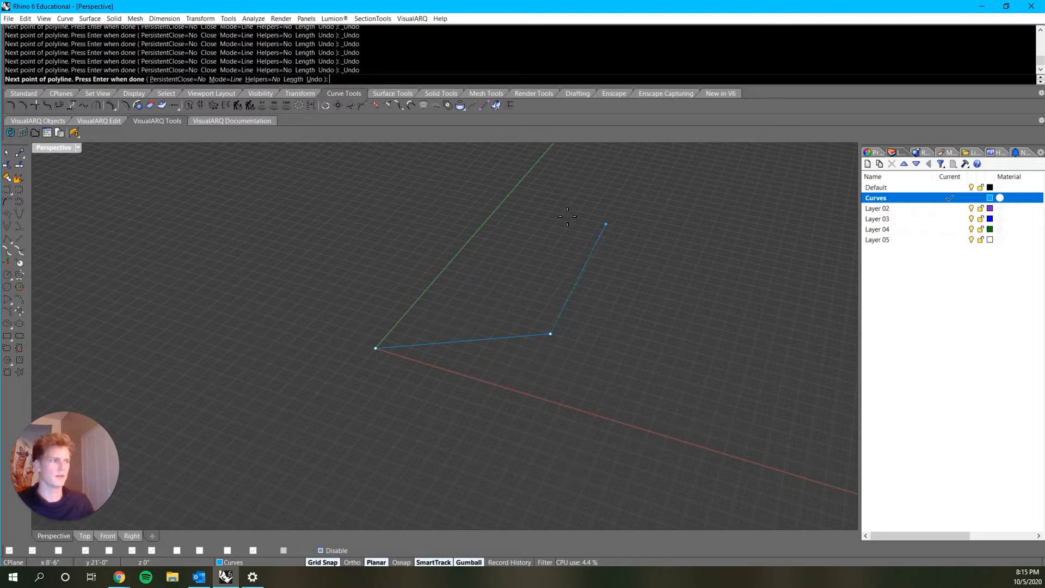
key(Return)
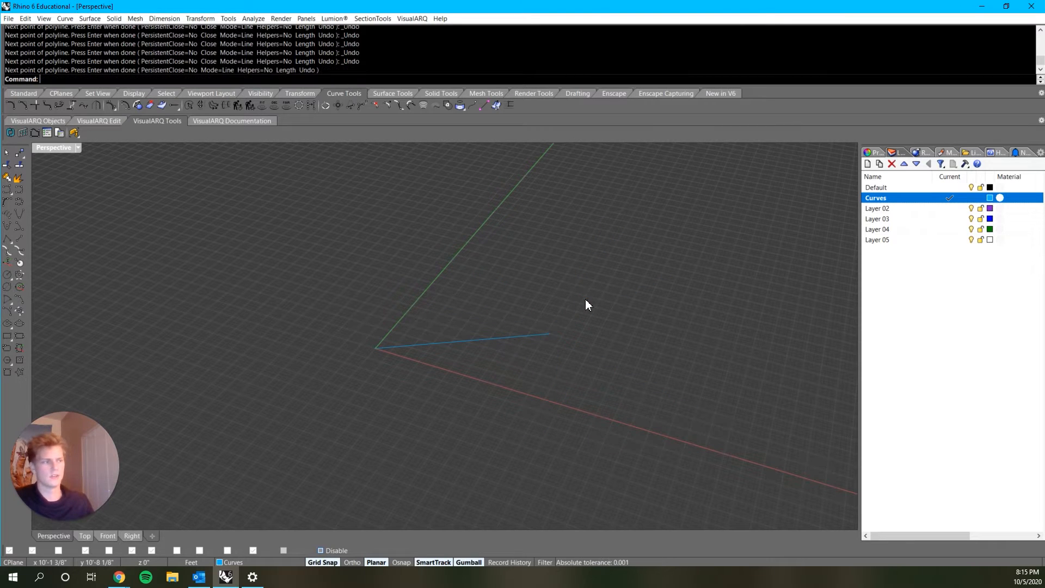
- Delete the remaining one-segment polyline at the origin
click(542, 335)
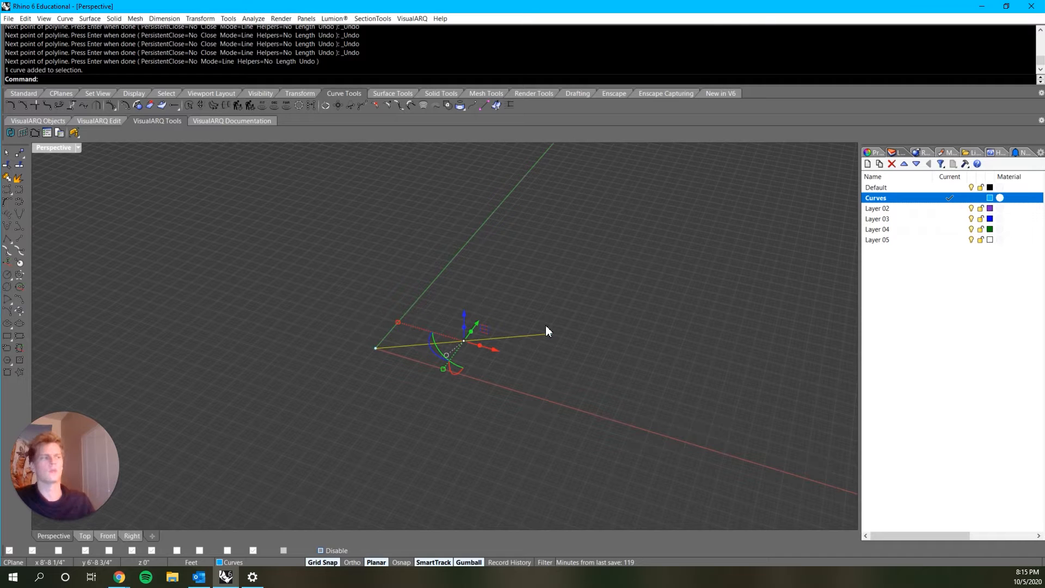
right_drag(546, 326, 461, 349)
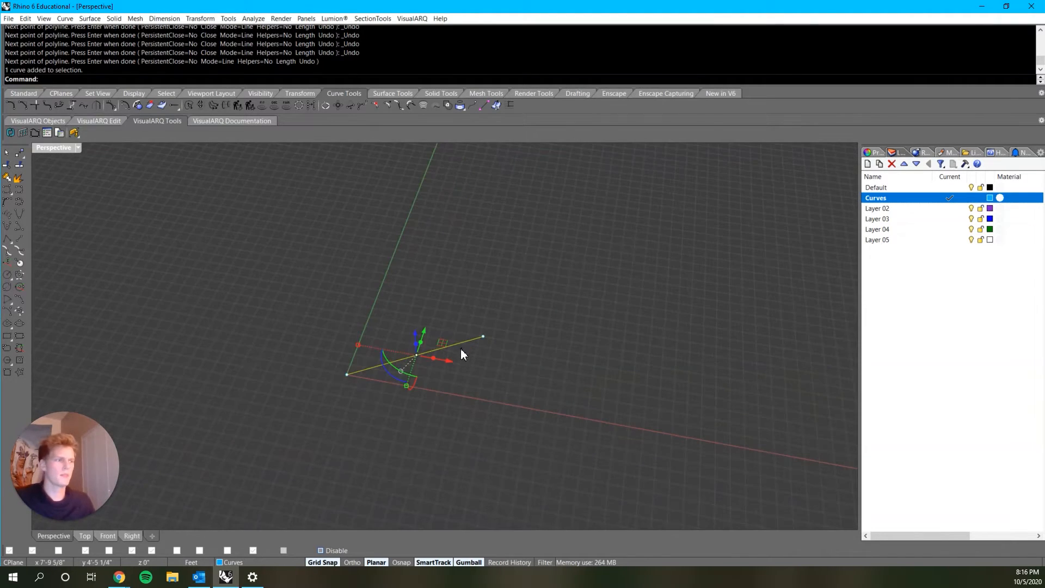
key(Delete)
- Start a new polyline with its first point at the origin
text(Polyline)
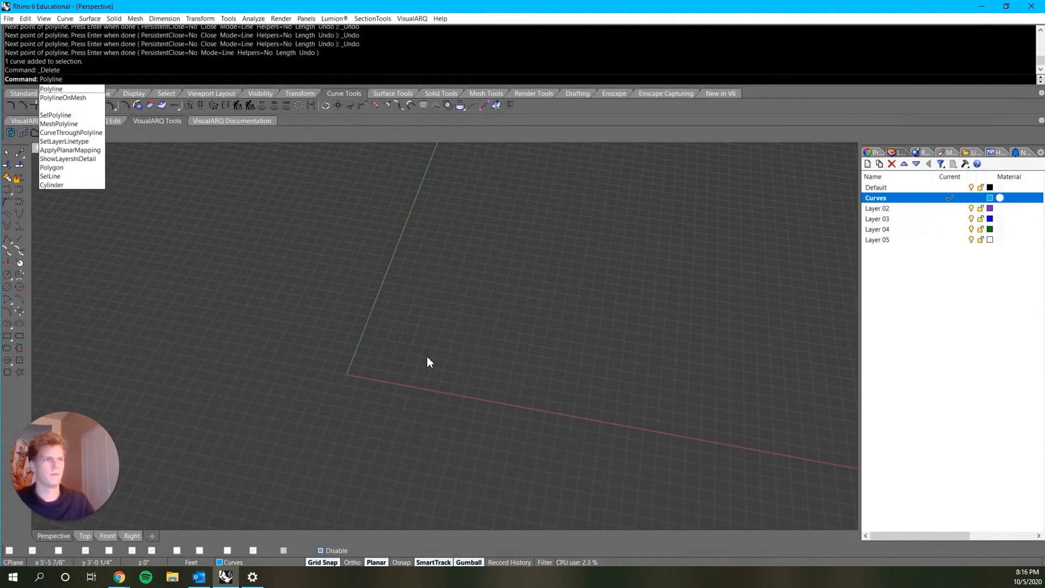
key(Return)
scroll(333, 370, up, 5)
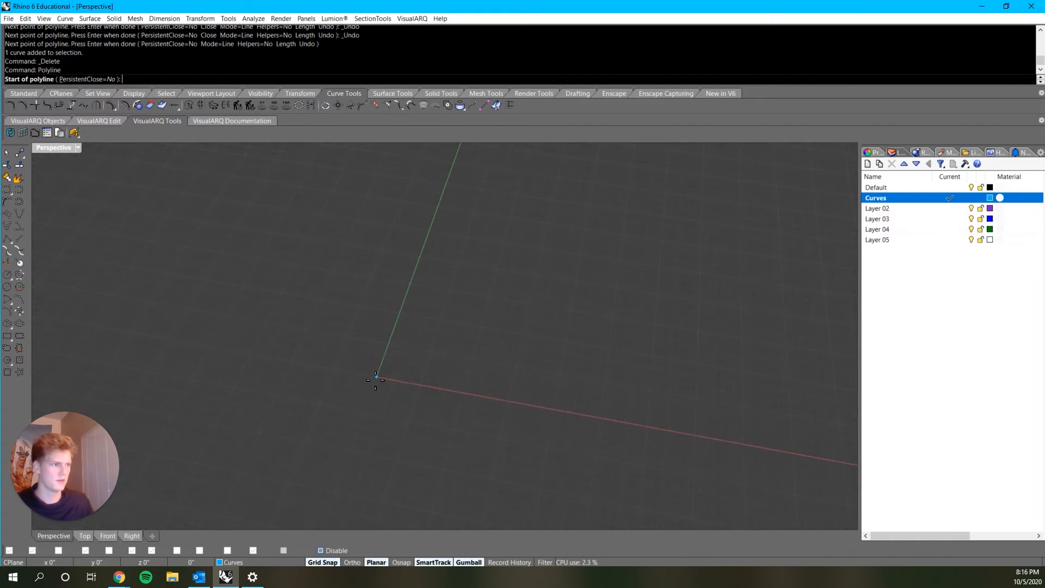
click(378, 378)
scroll(582, 404, down, 3)
shift+right_drag(585, 406, 429, 397)
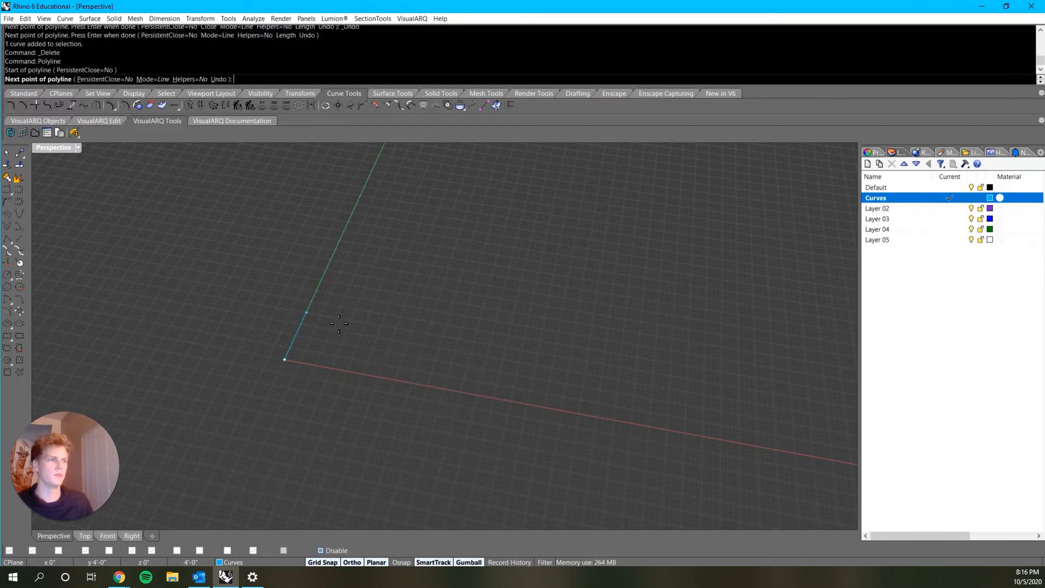
- Continue the polyline from the origin in the Top view with Ortho on, placing seven right-angled corner points in a stepped outline up the grid
double_click(44, 149)
double_click(43, 149)
scroll(304, 356, down, 8)
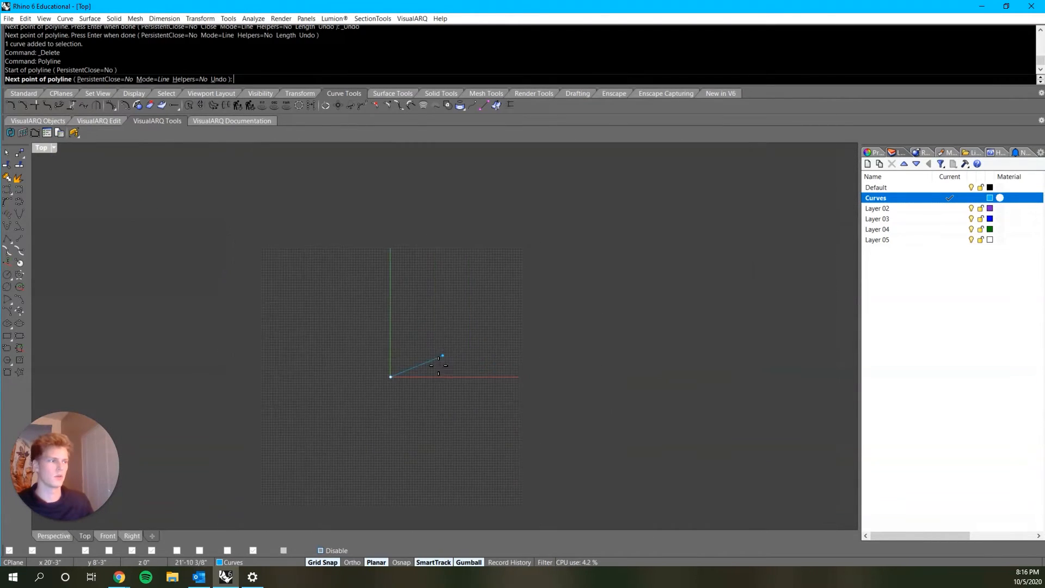
scroll(422, 378, up, 8)
key(F8)
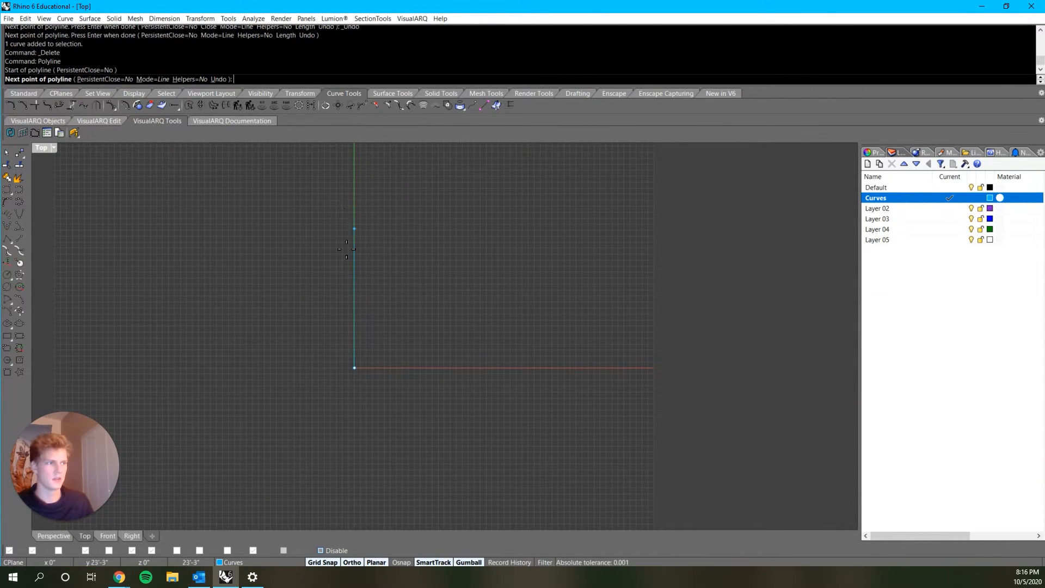
click(516, 367)
click(516, 300)
click(425, 300)
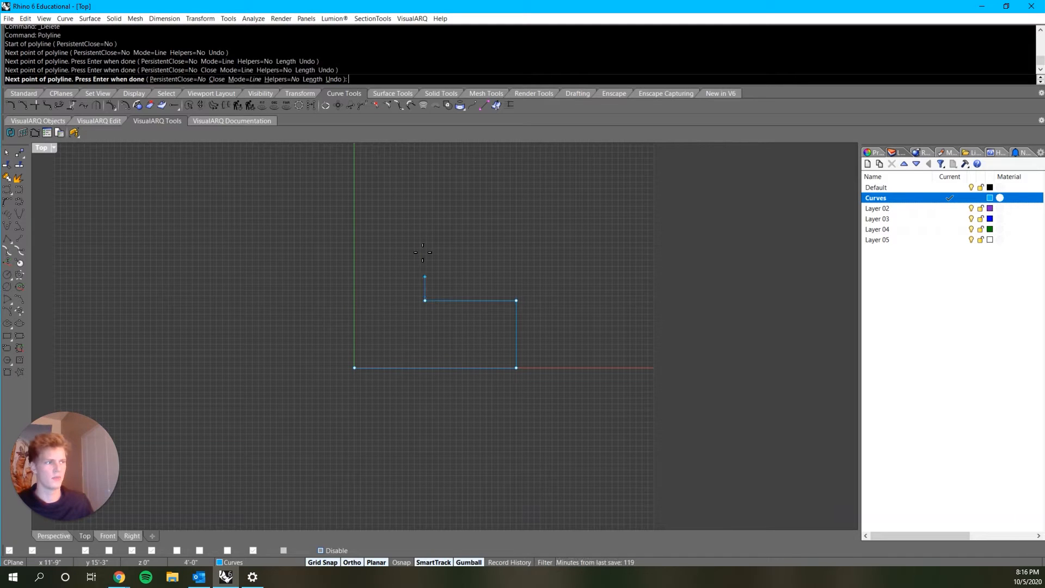
click(425, 236)
click(494, 237)
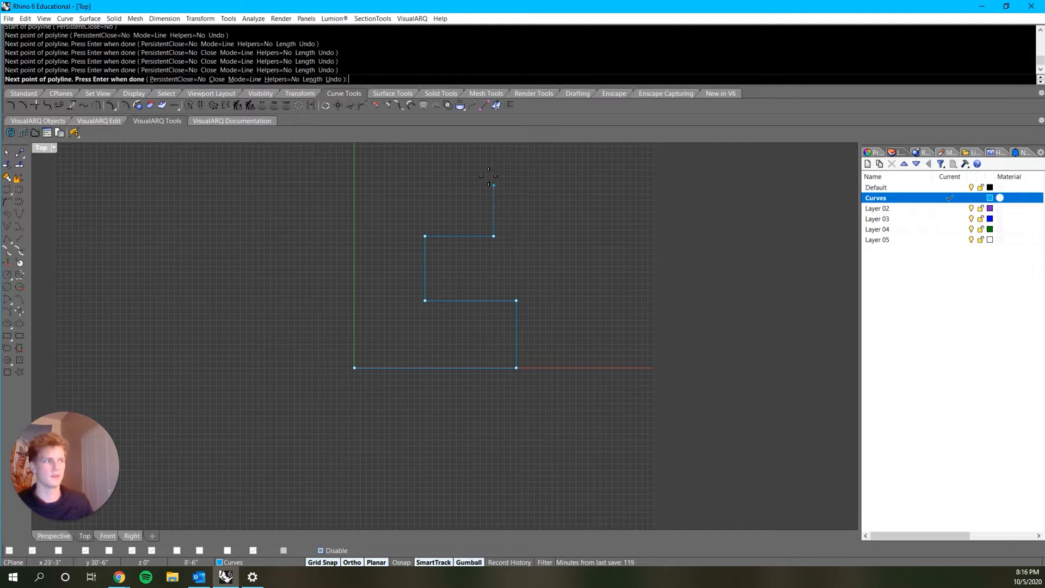
click(494, 170)
click(410, 170)
- Bring the polyline back down in right-angled segments across the Y axis, end it on its base segment near the origin, and finish it
scroll(406, 180, down, 2)
click(410, 279)
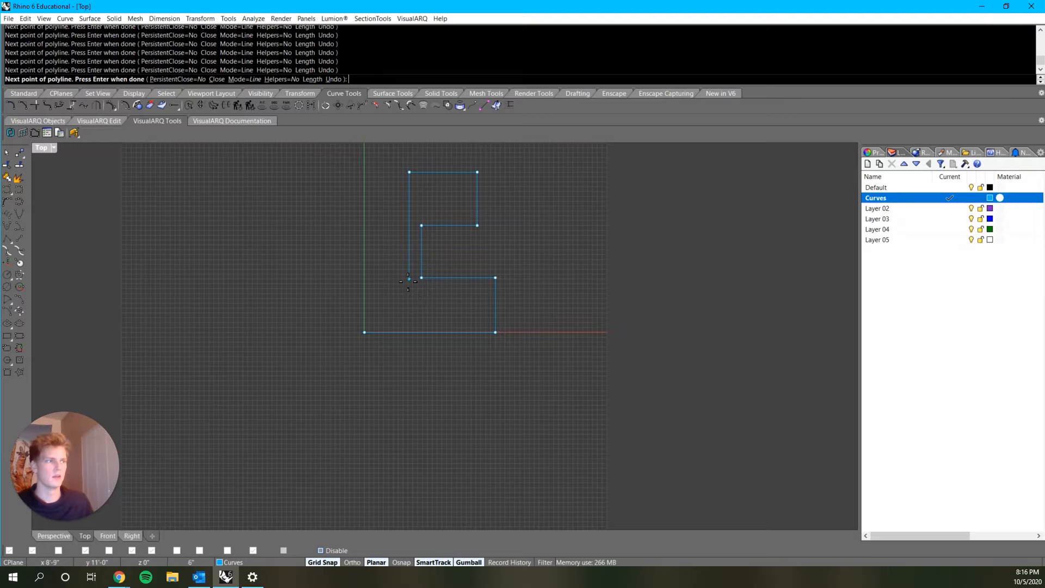
click(366, 279)
click(365, 224)
click(299, 224)
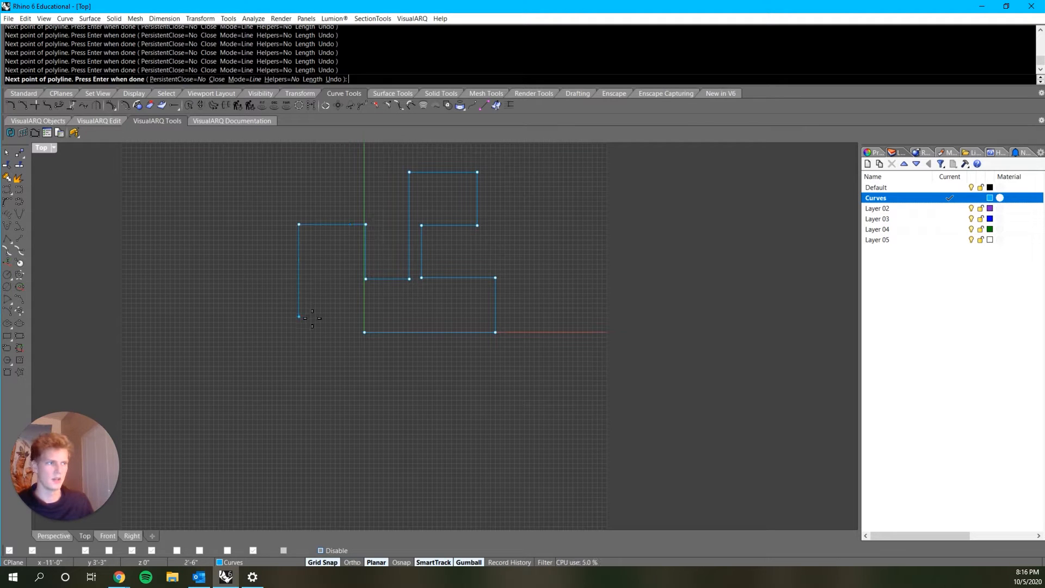
click(299, 317)
click(378, 316)
scroll(381, 334, up, 2)
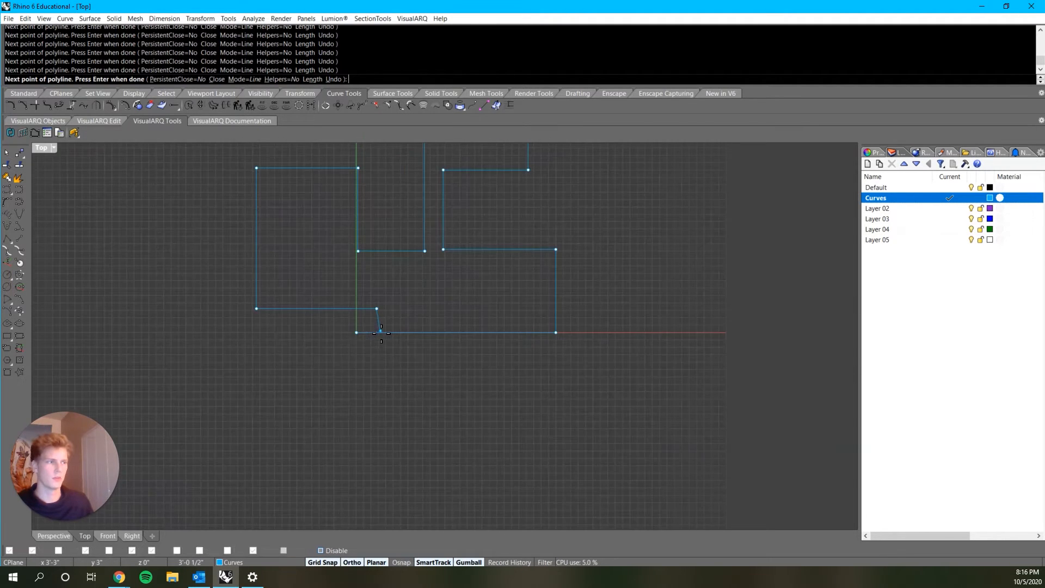
click(379, 334)
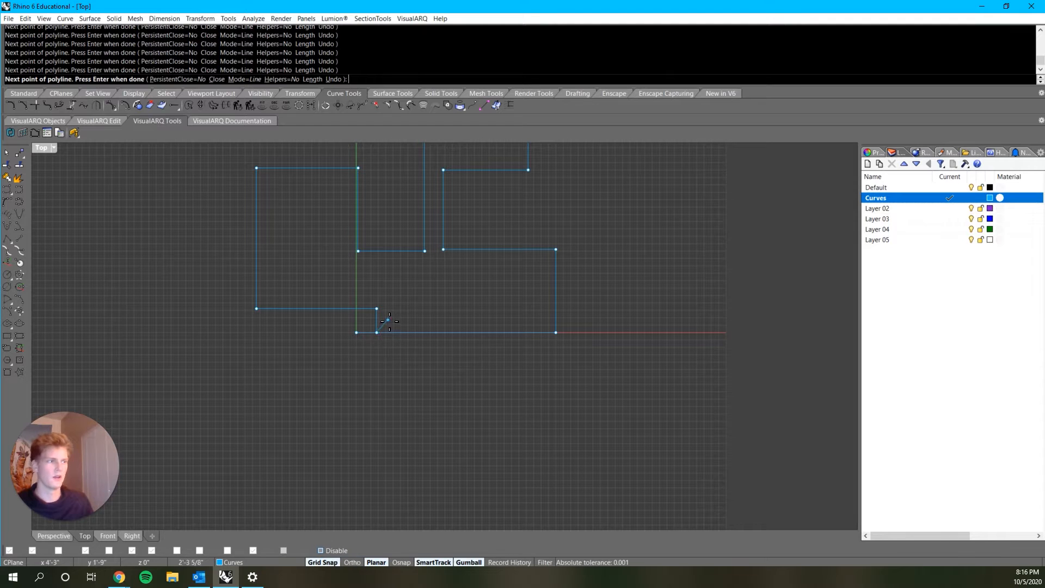
key(Return)
- Select the finished stepped polyline, inspect it in the Top and Perspective views, and deselect it
scroll(384, 327, up, 2)
click(368, 332)
scroll(426, 295, down, 10)
scroll(454, 264, up, 2)
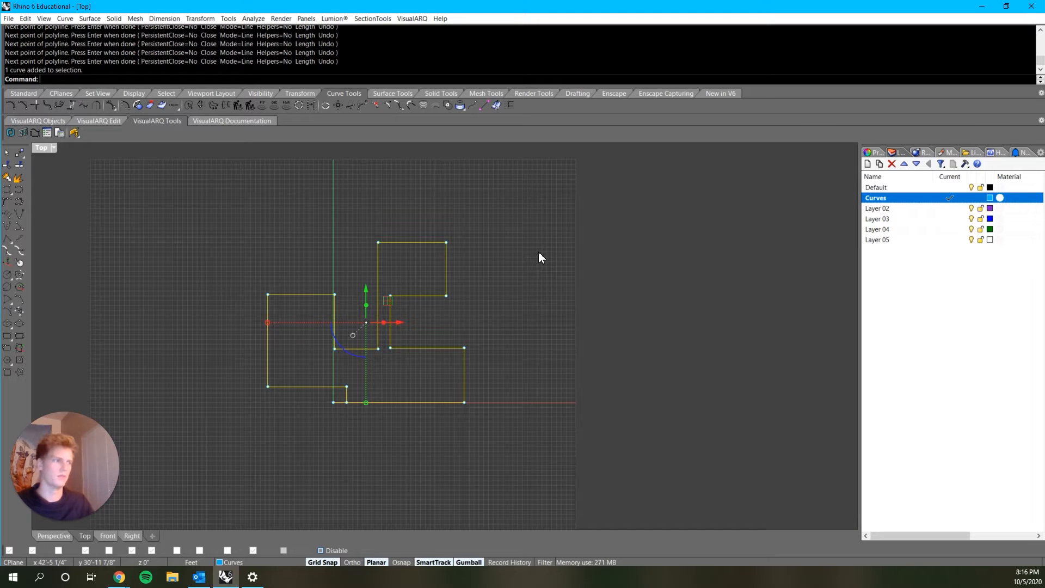
double_click(47, 148)
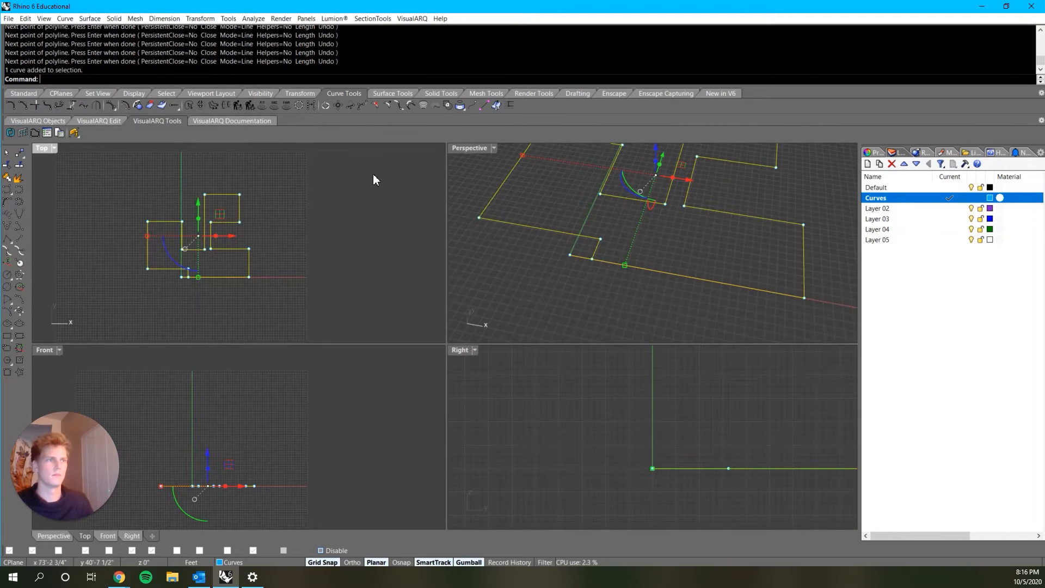
double_click(468, 148)
key(Escape)
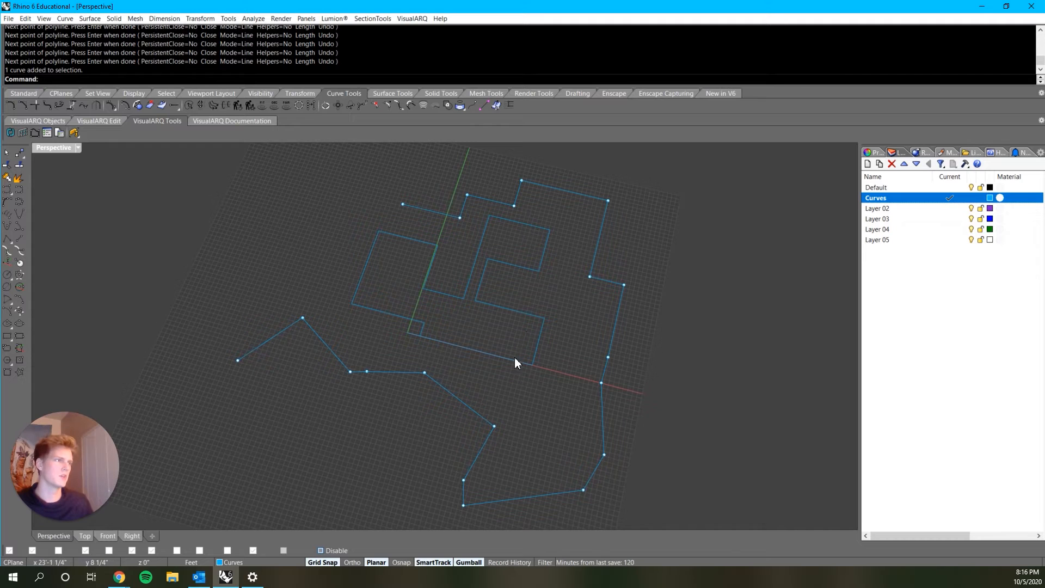
- Select and deselect the long outer polyline in the Perspective view to show and hide its control points
right_drag(514, 357, 552, 285)
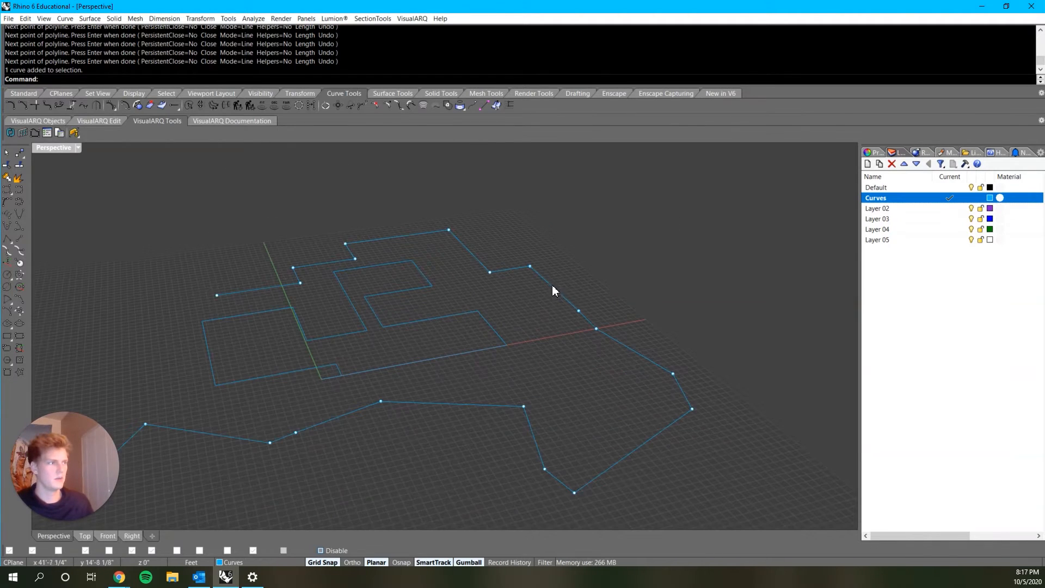
click(514, 269)
click(527, 321)
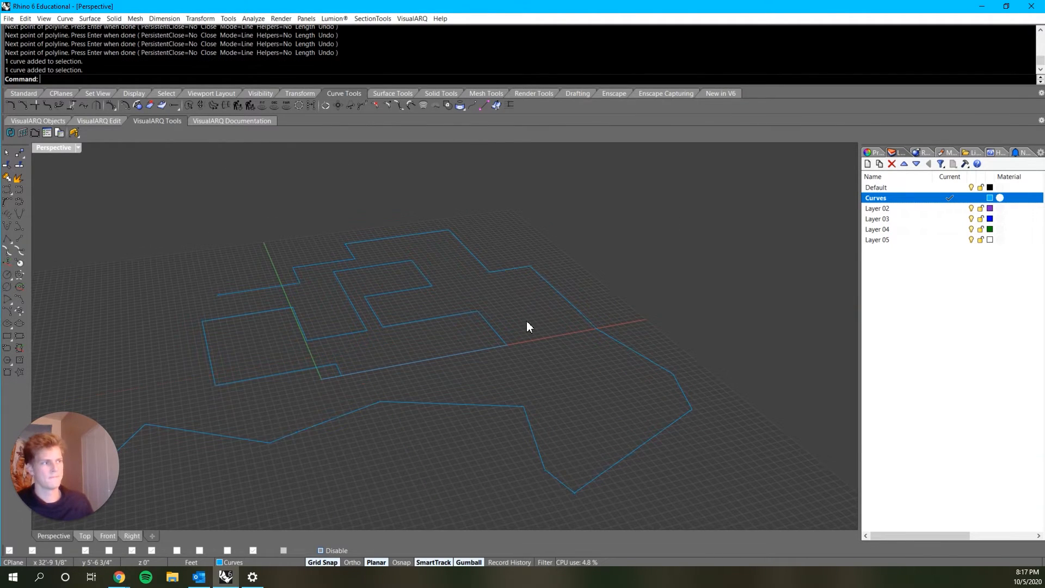
click(525, 265)
click(545, 323)
right_drag(541, 323, 540, 327)
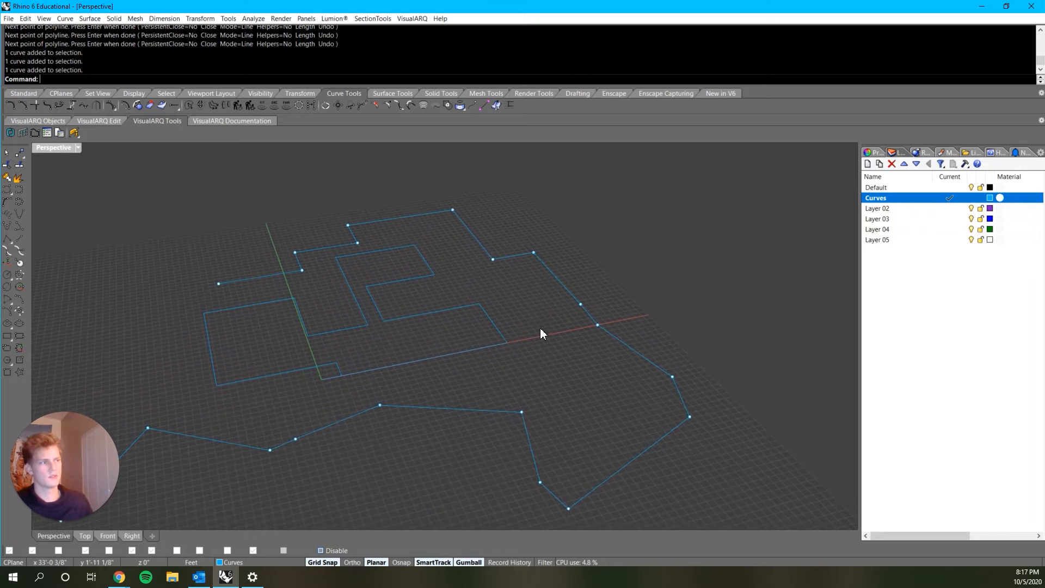
right_drag(472, 226, 419, 464)
- Turn the outer polyline's control points off and on with the PointsOff and PointsOn commands
click(446, 420)
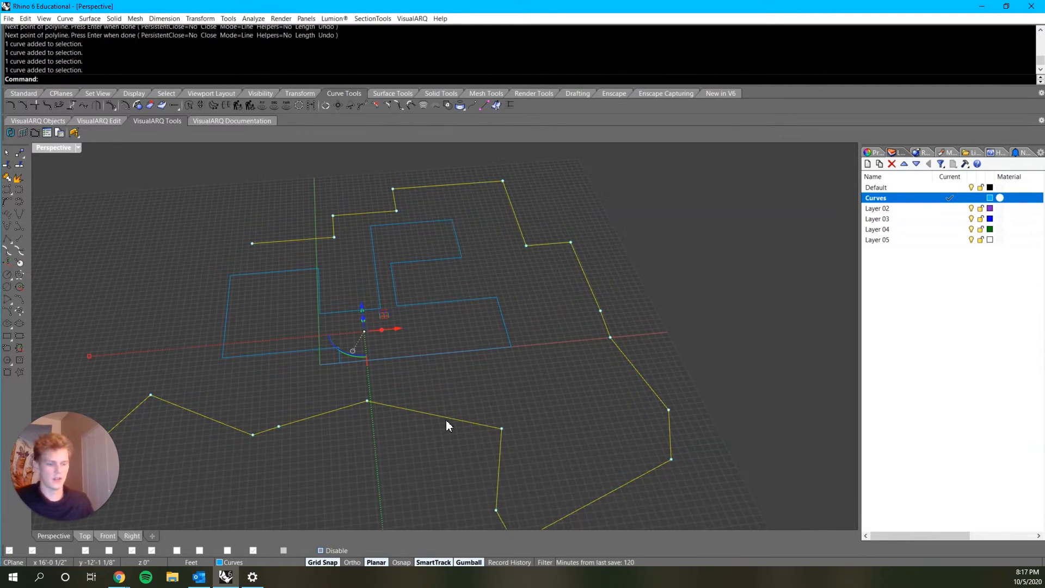
key(F10)
right_drag(448, 422, 510, 369)
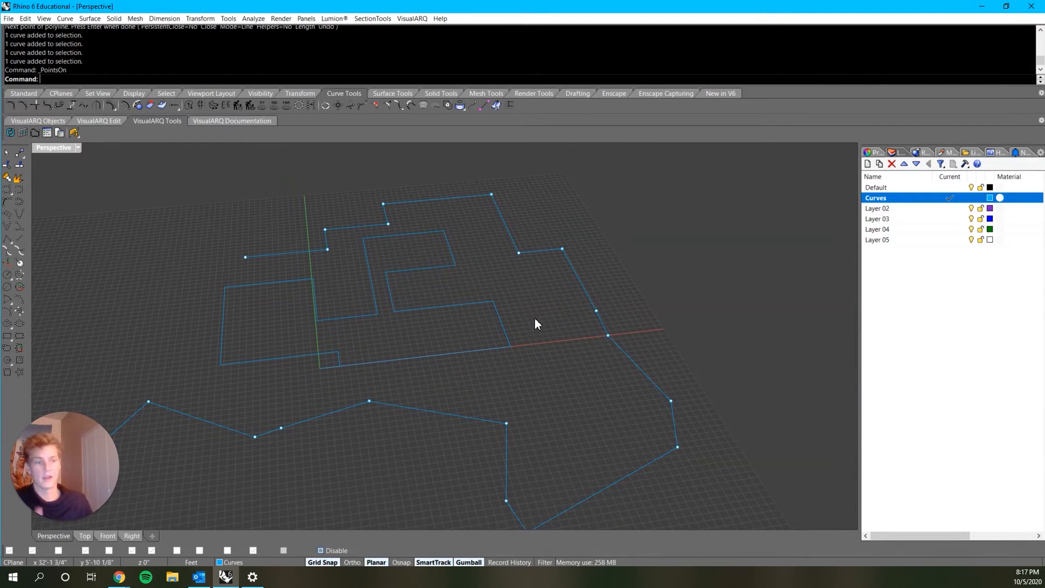
click(486, 420)
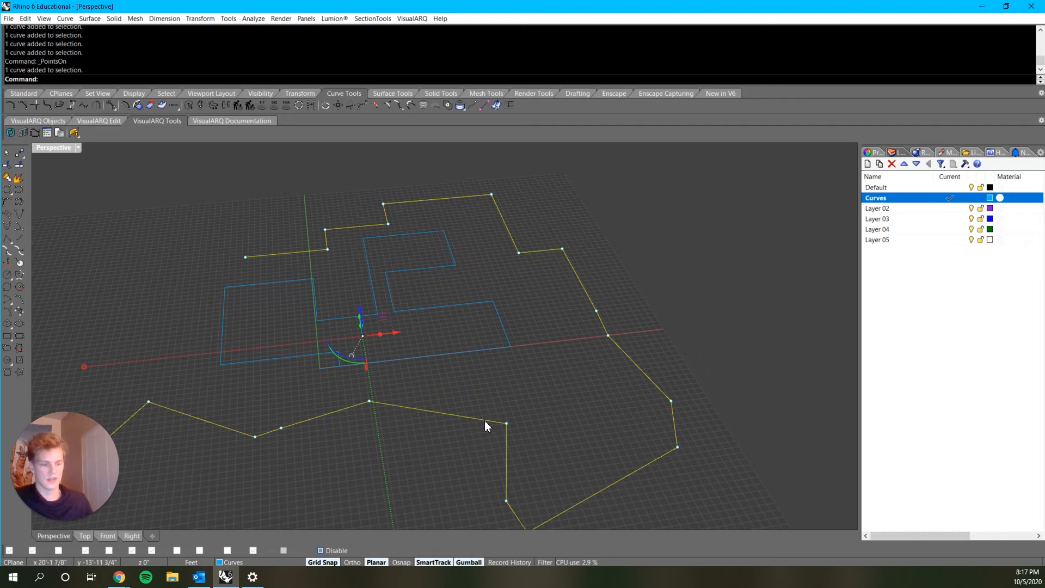
key(Escape)
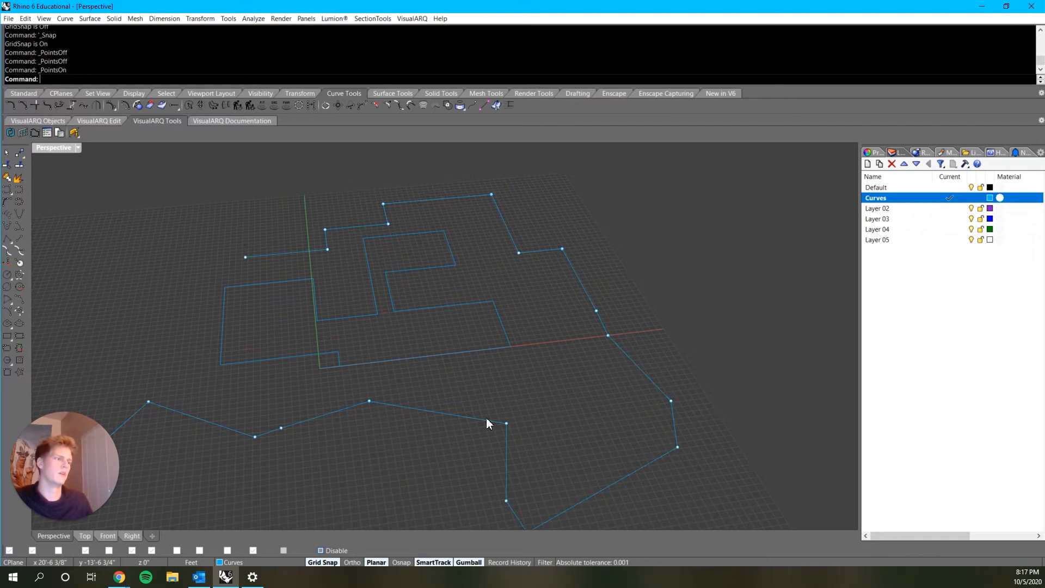
- Turn off the control points and delete the long outer polyline
key(F11)
click(486, 419)
key(Delete)
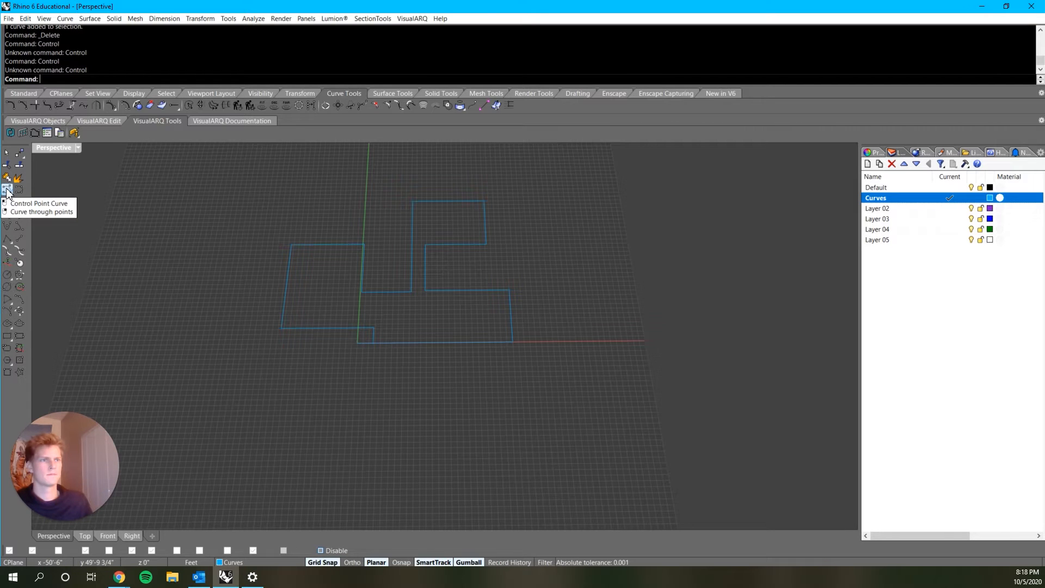
- Draw an open degree-3 control point curve with 15 points, winding around the outside of the stepped polyline from its left side to its upper right
click(8, 191)
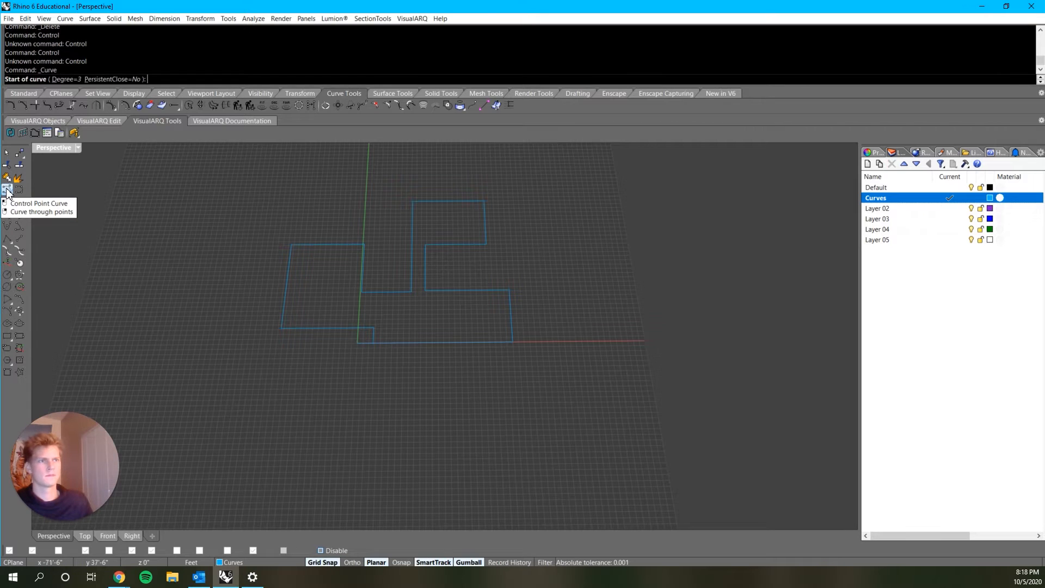
click(221, 281)
click(231, 376)
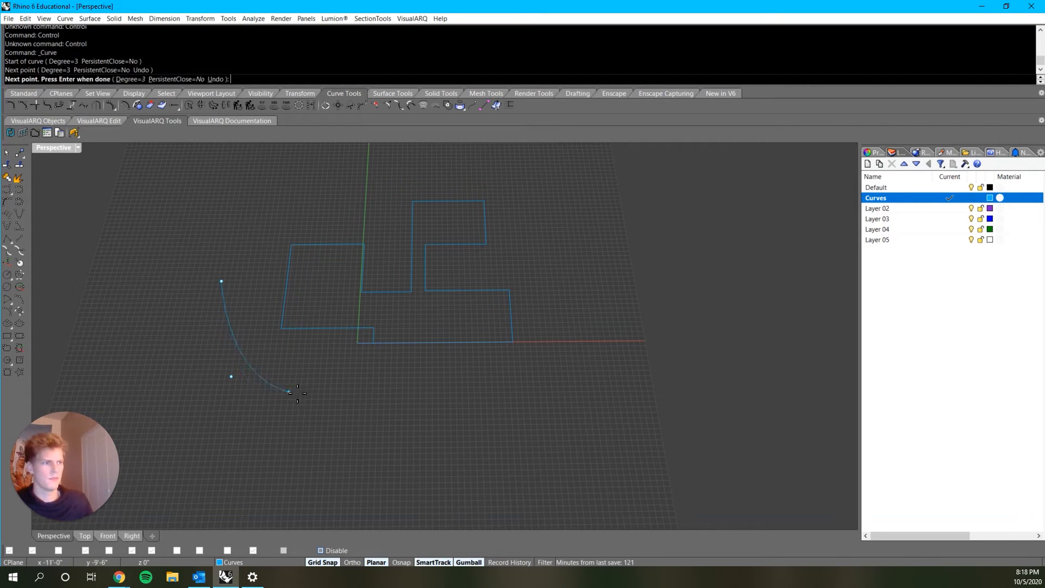
click(336, 394)
click(418, 404)
click(424, 441)
click(506, 458)
click(541, 430)
click(538, 399)
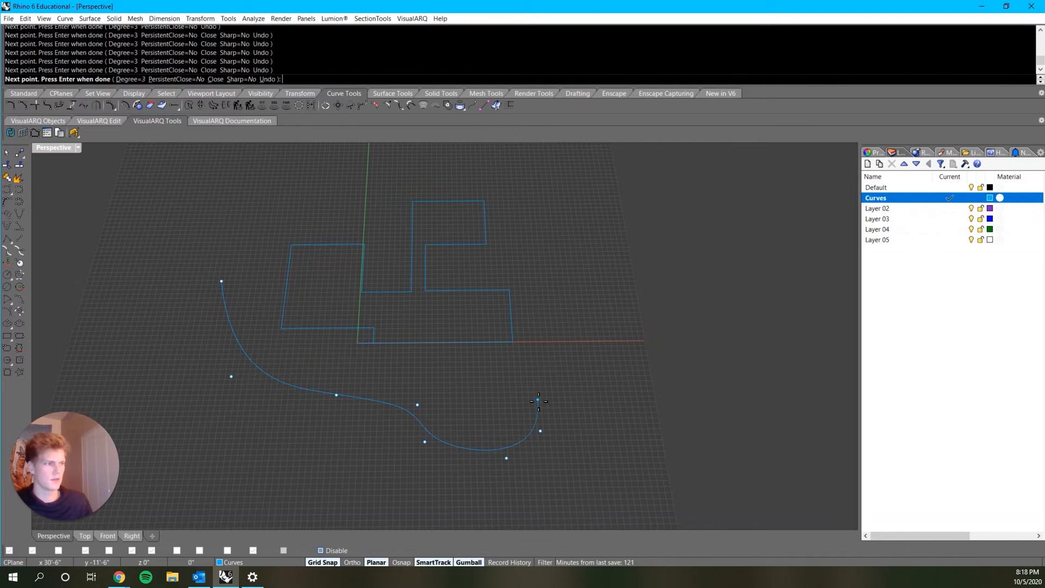
click(603, 384)
click(609, 335)
click(573, 309)
click(560, 284)
click(585, 246)
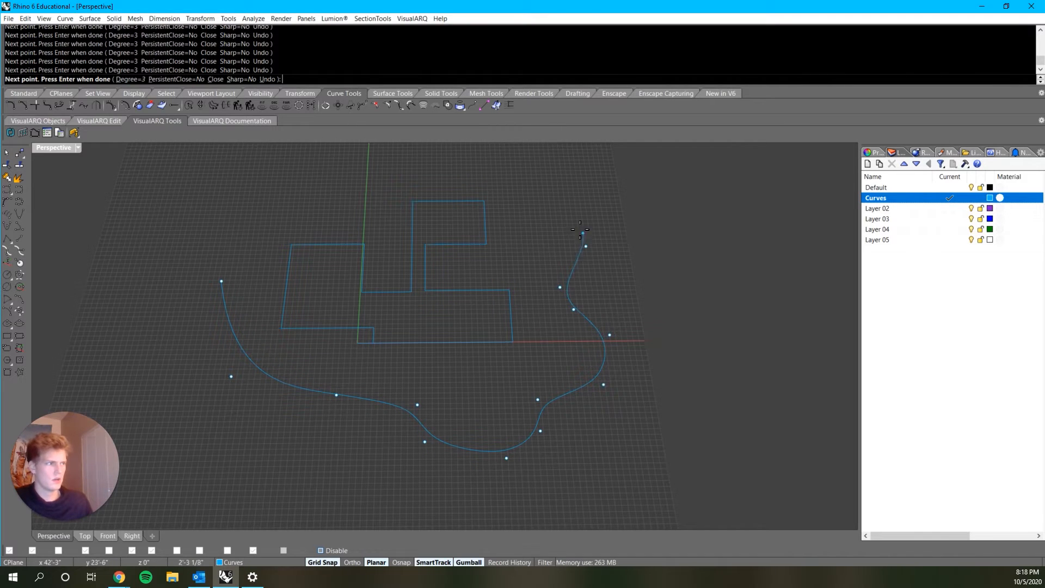
click(565, 220)
click(513, 198)
key(Return)
- Select the control point next to the new curve's upper end and move it outward along the X axis
click(565, 223)
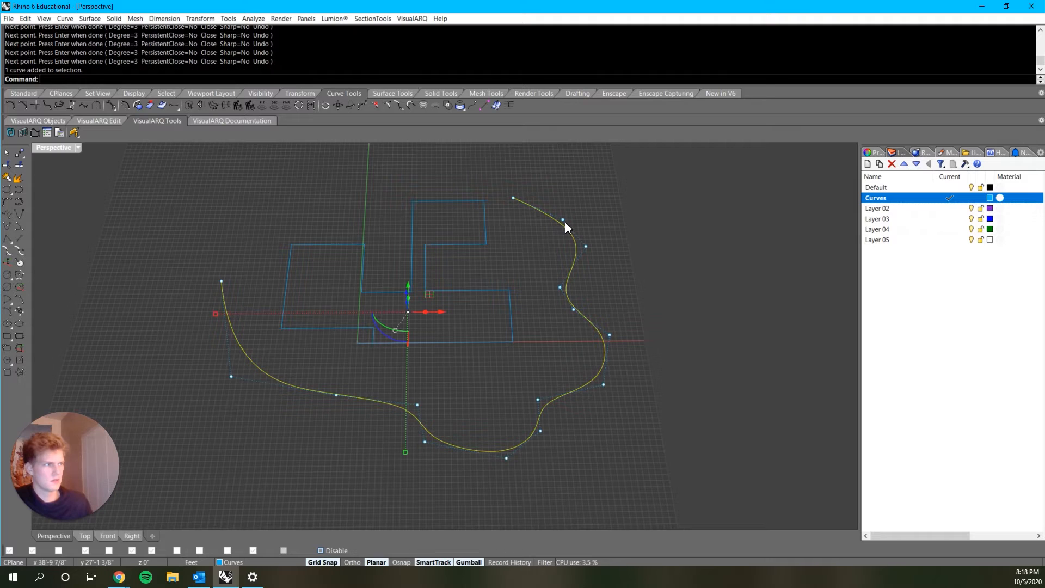
click(565, 220)
drag(577, 220, 597, 220)
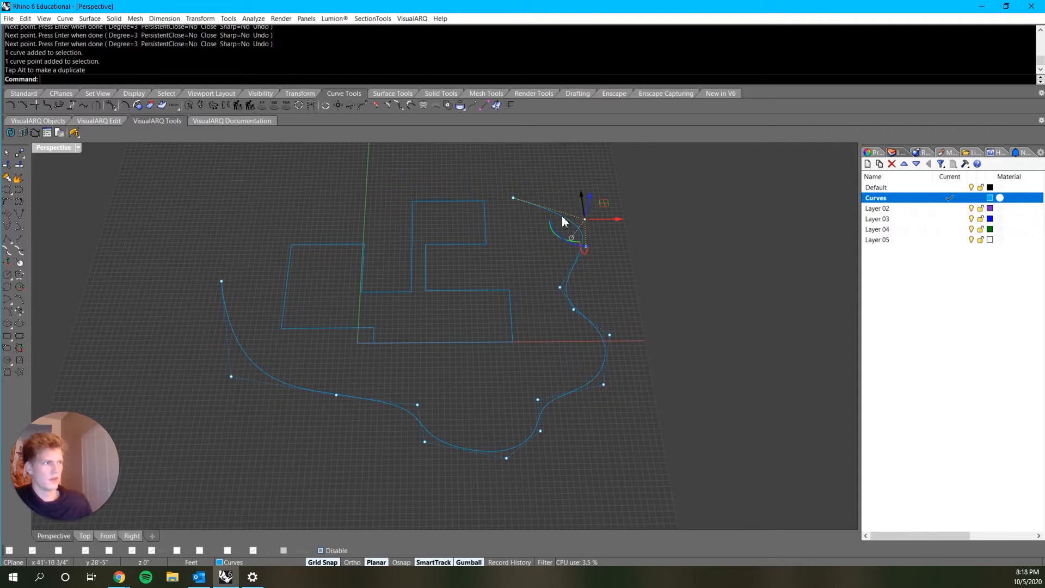
- In the Top view, move the control point at the curve's lower-right inner bend toward the stepped polyline to sharpen the bend, and deselect it
double_click(40, 149)
click(48, 153)
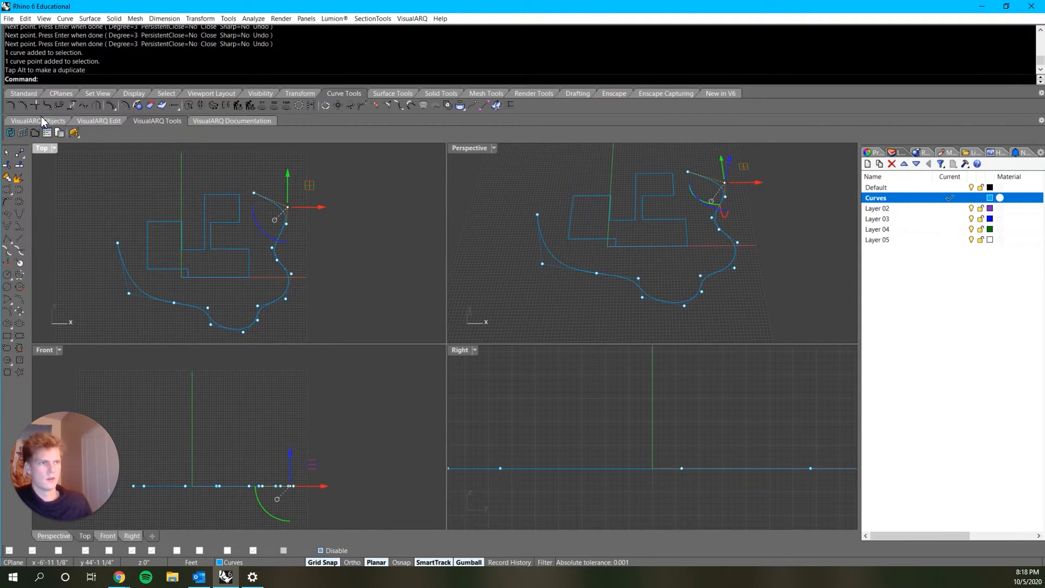
double_click(40, 146)
key(Escape)
click(514, 454)
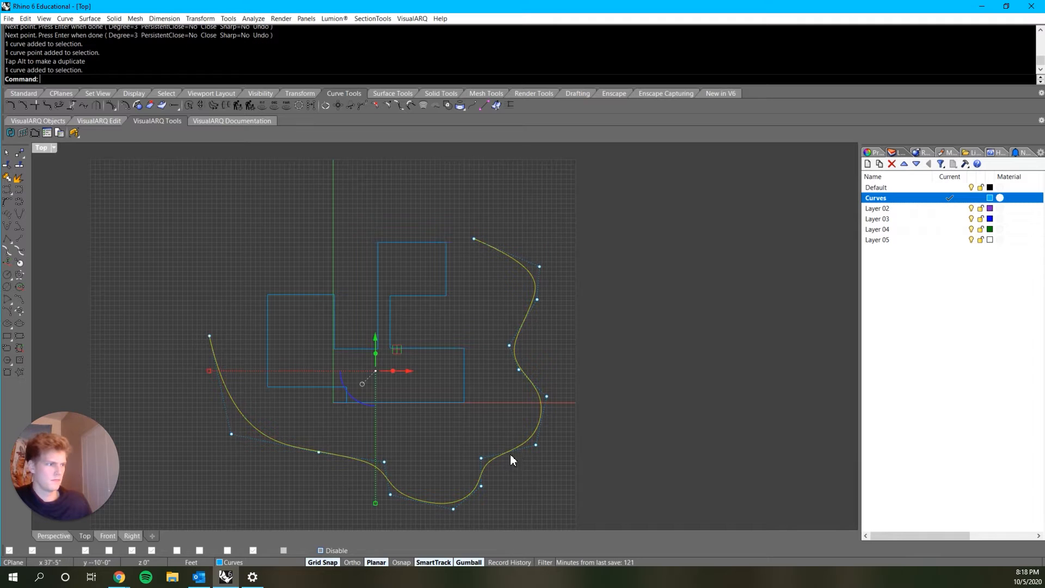
click(481, 458)
drag(458, 430, 487, 420)
scroll(493, 447, up, 8)
scroll(550, 354, down, 8)
scroll(539, 415, up, 4)
key(Escape)
key(Escape)
- Turn the curve's control points on, off and on again with PointsOn and PointsOff, and select the point at the lower-right inner bend
click(497, 387)
key(F10)
scroll(512, 413, down, 3)
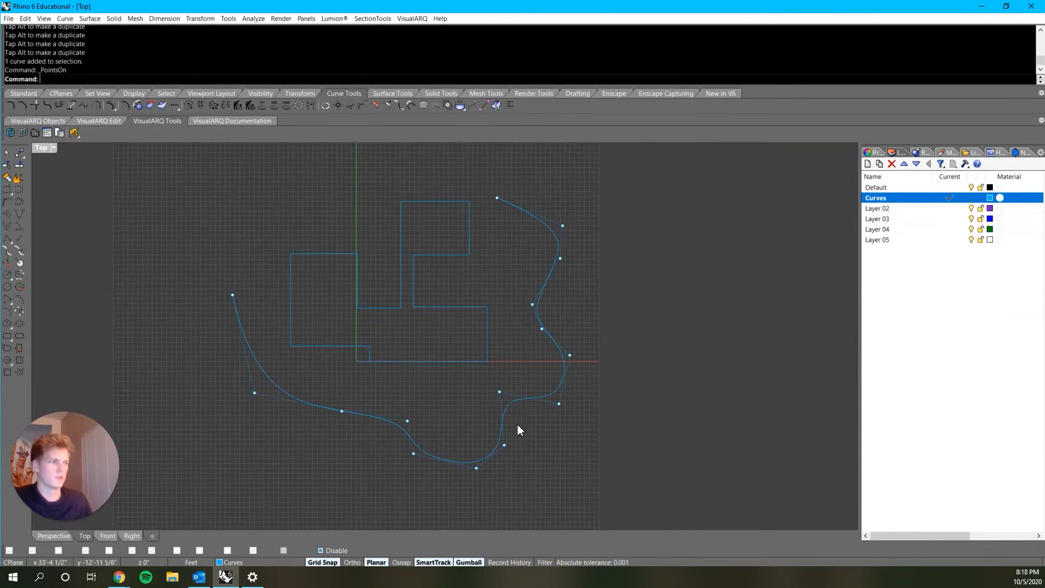
click(531, 400)
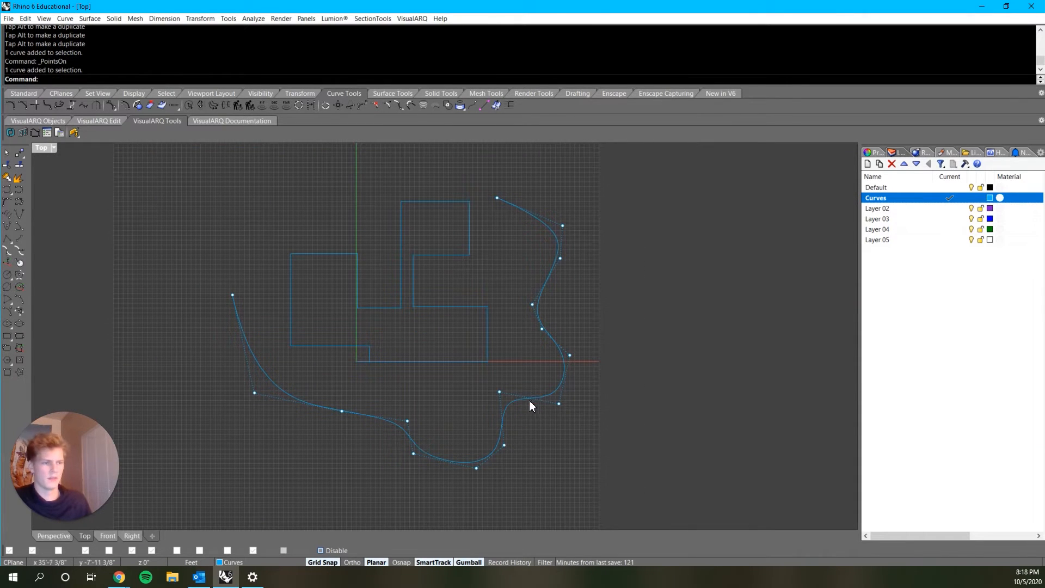
click(509, 396)
key(F11)
key(F10)
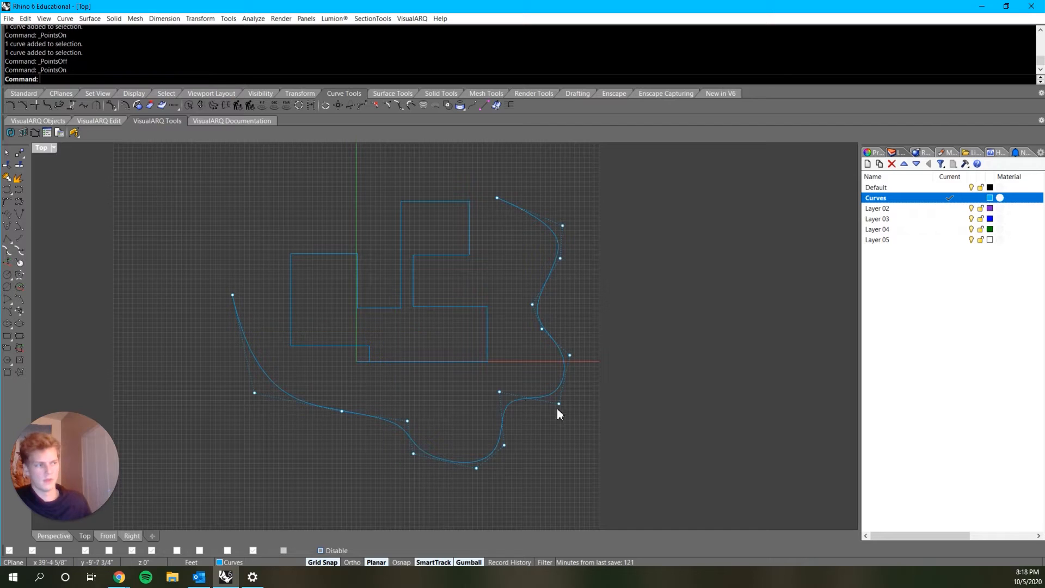
click(499, 392)
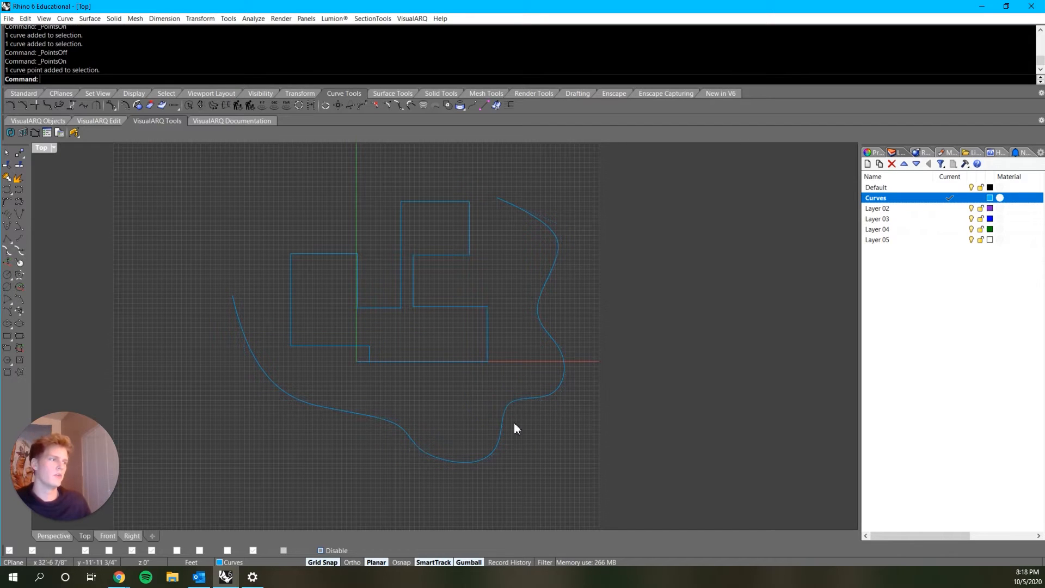
- Select the winding control point curve outside the stepped polyline and open Rebuild for it, moving the dialog clear of the curve
click(517, 400)
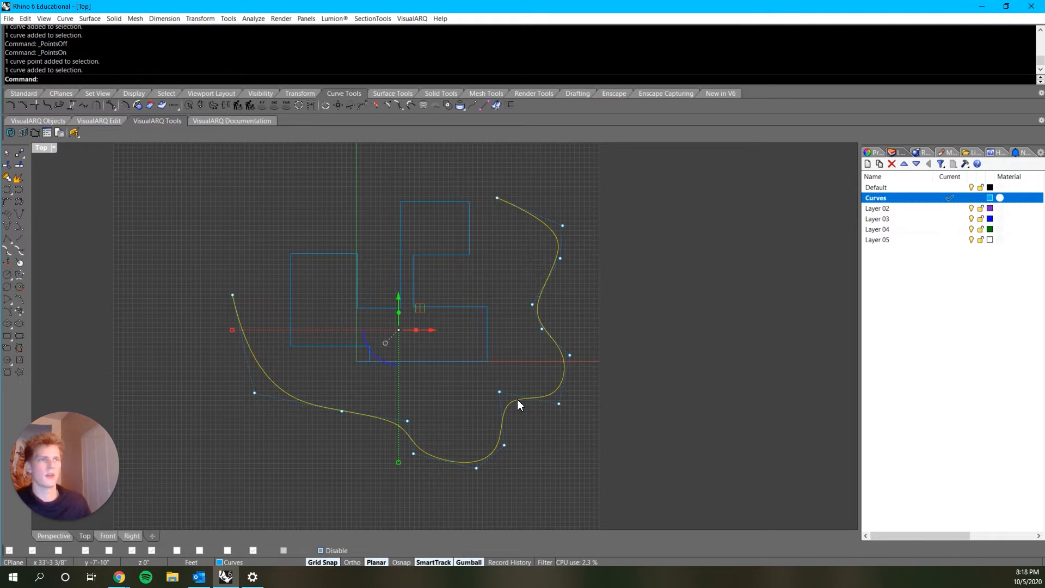
scroll(520, 377, down, 2)
right_drag(521, 377, 538, 386)
scroll(531, 377, up, 2)
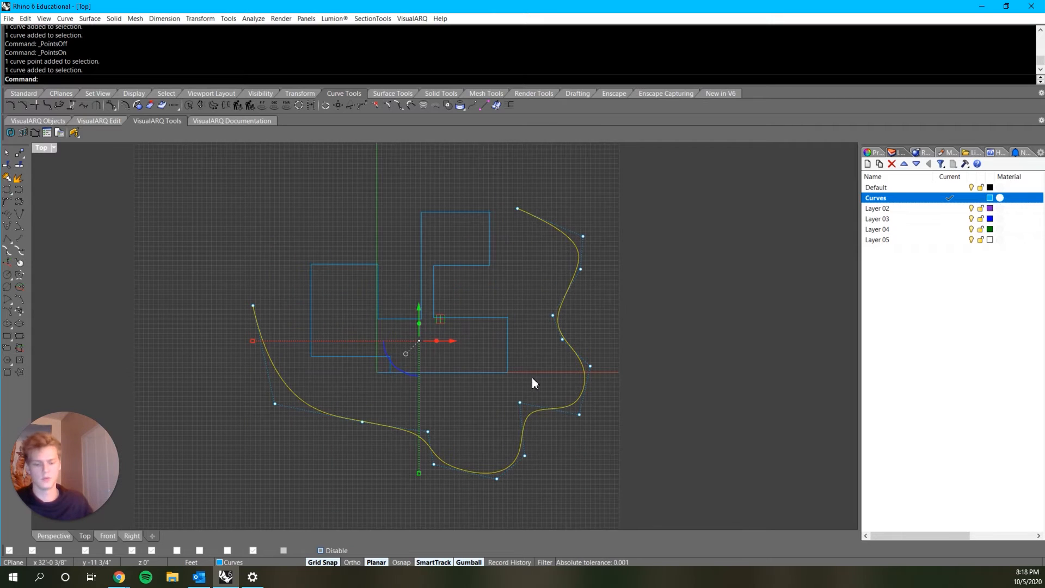
text(Rebuild)
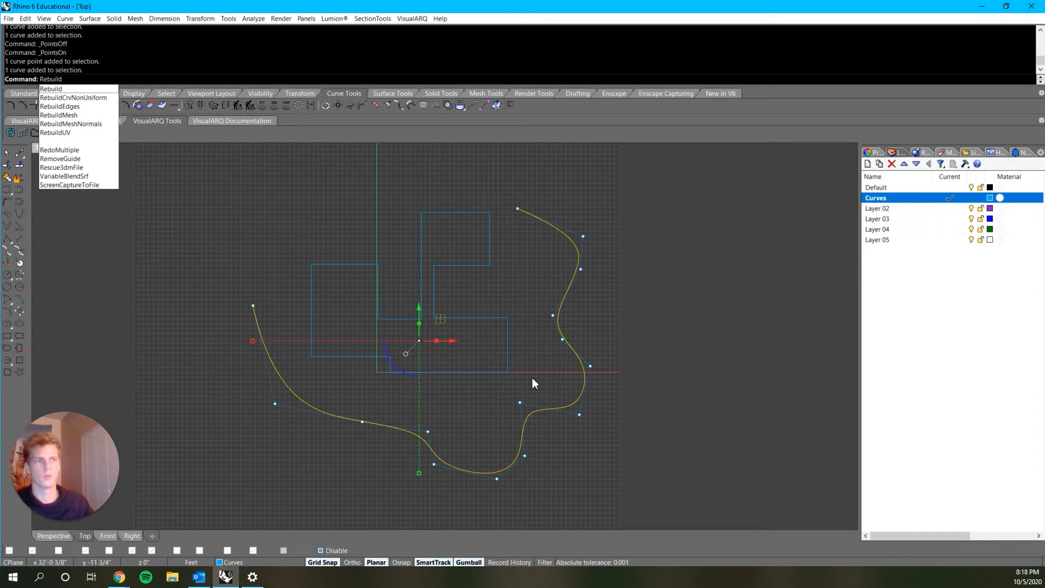
key(Return)
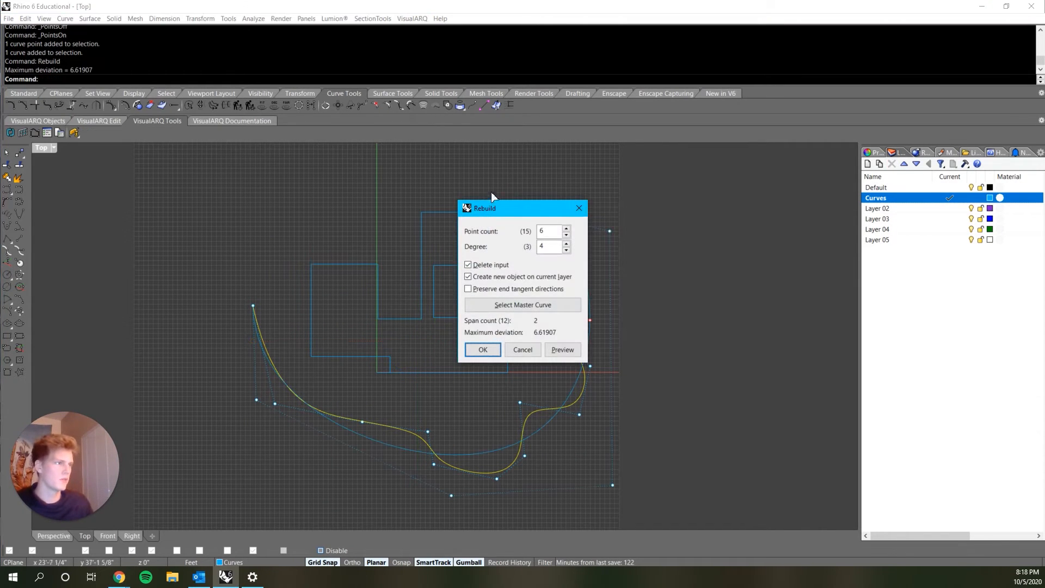
drag(559, 204, 761, 217)
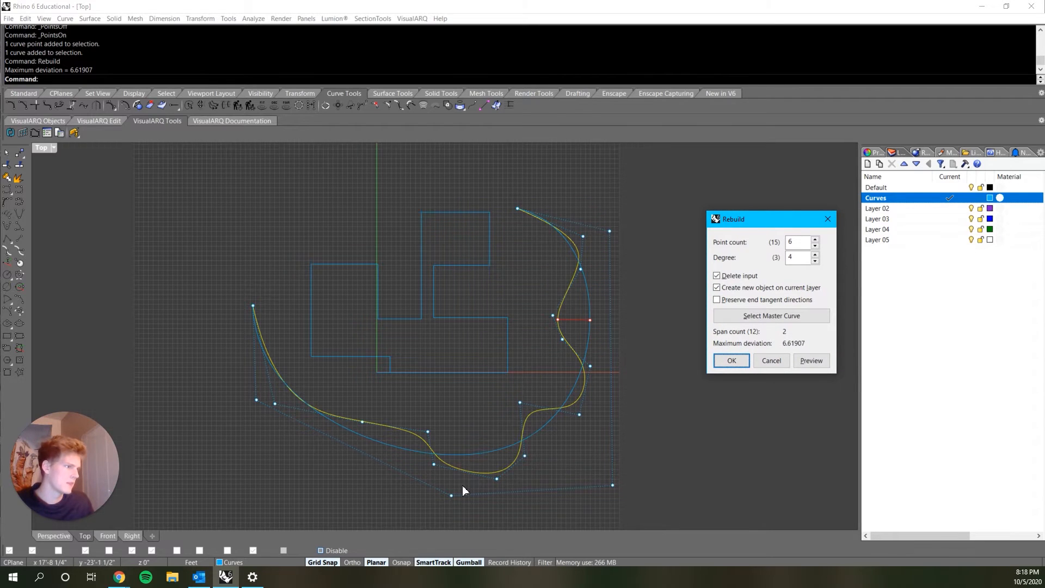
scroll(491, 466, up, 1)
click(614, 237)
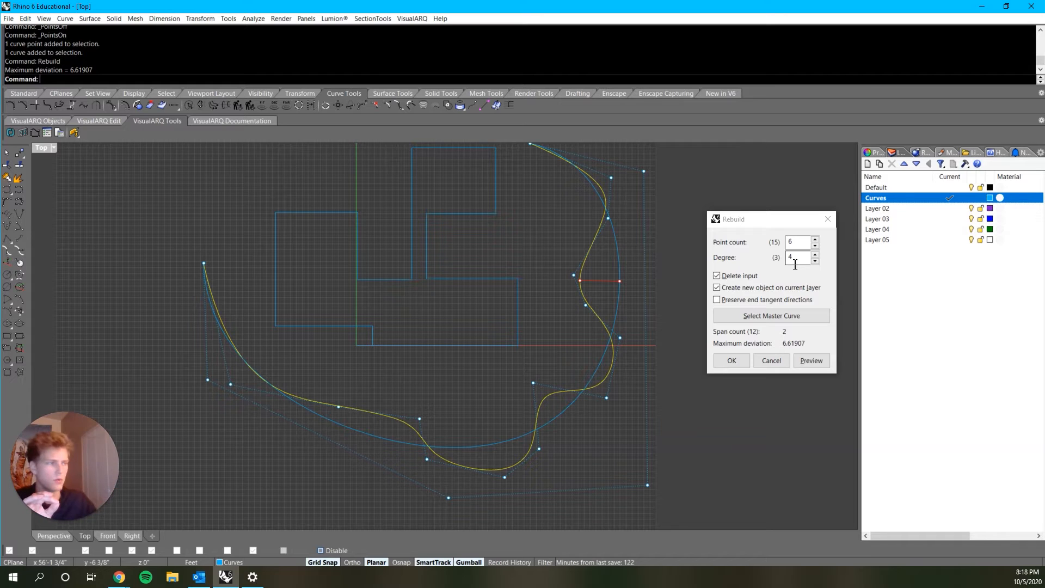
- Preview the winding curve's rebuild with 15 points at degree 4, and again with 15 points at degree 3
click(765, 251)
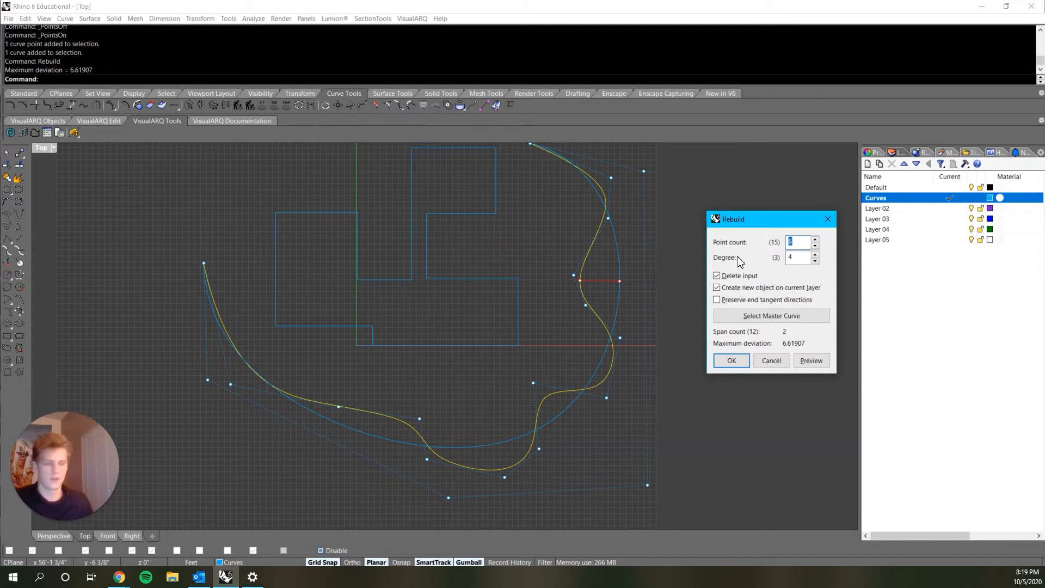
click(822, 360)
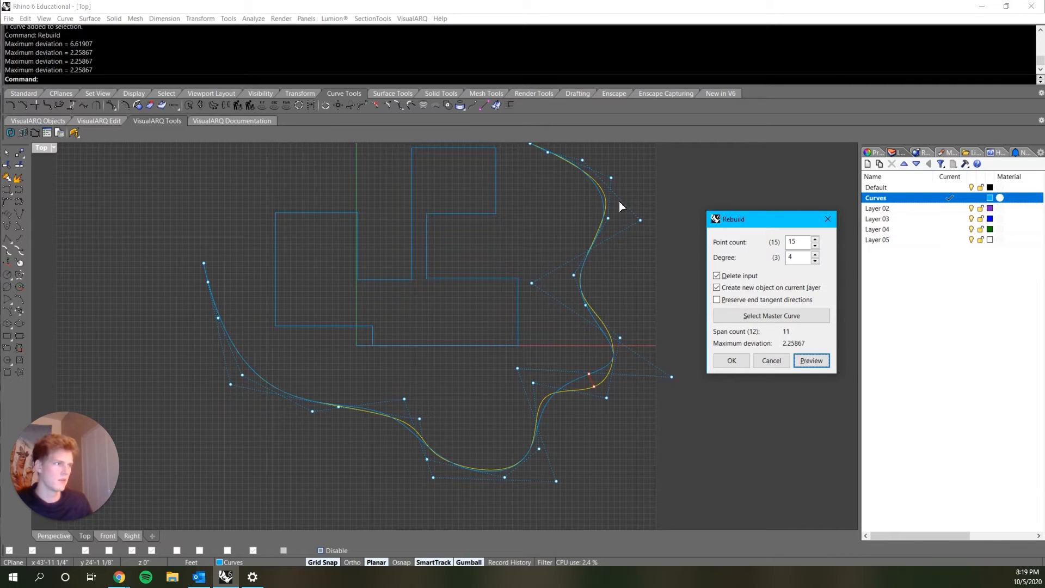
double_click(784, 259)
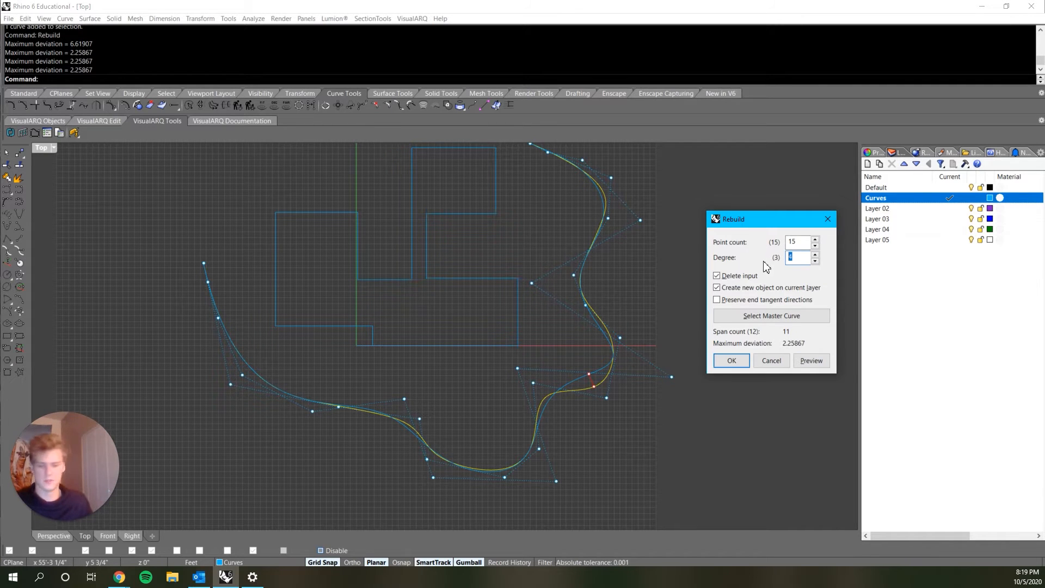
click(811, 362)
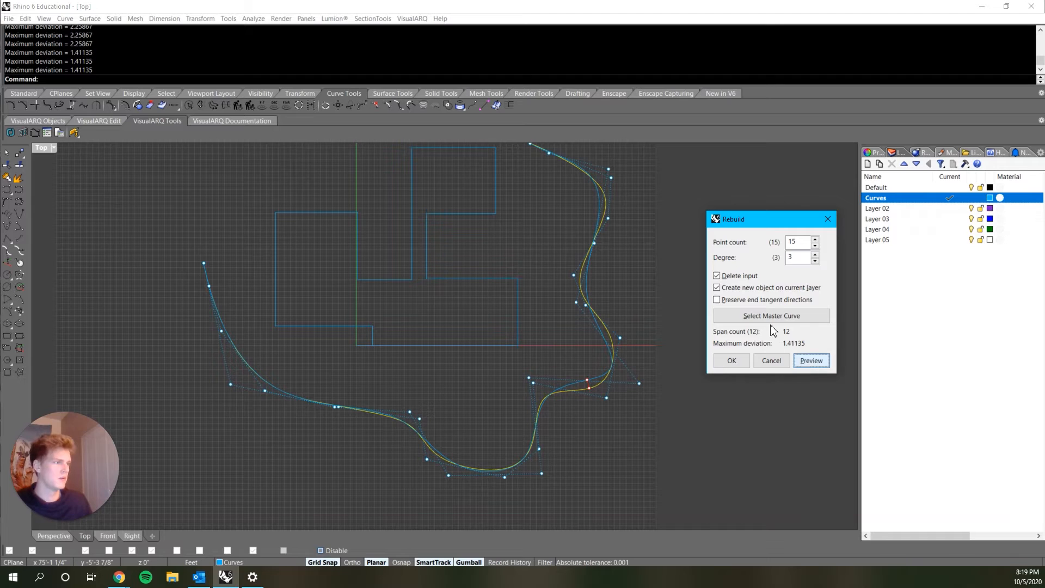
- Set the rebuild to 10 points at degree 3, preview it, and apply it to the winding curve
double_click(799, 256)
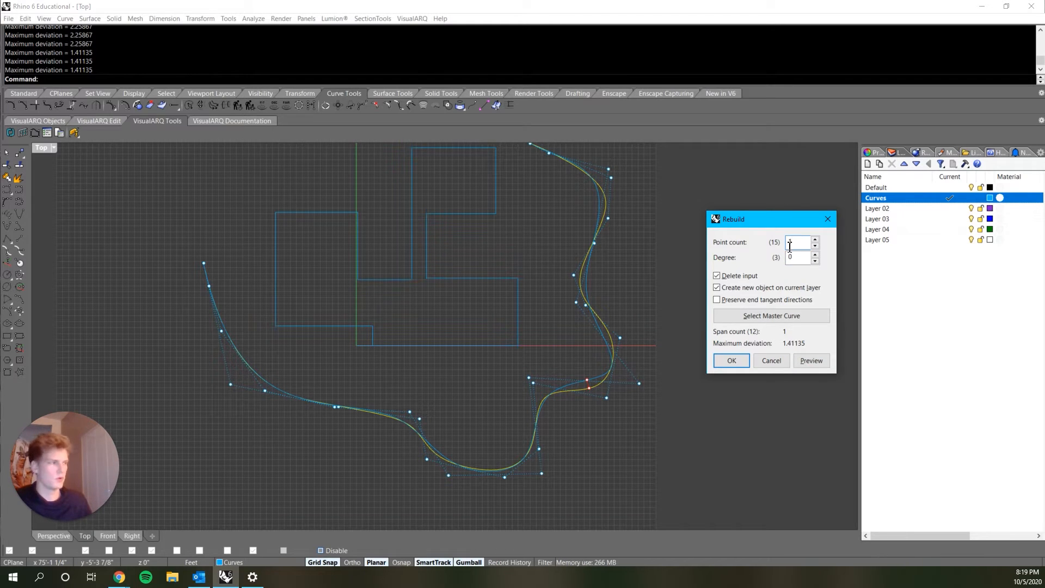
click(815, 261)
click(566, 327)
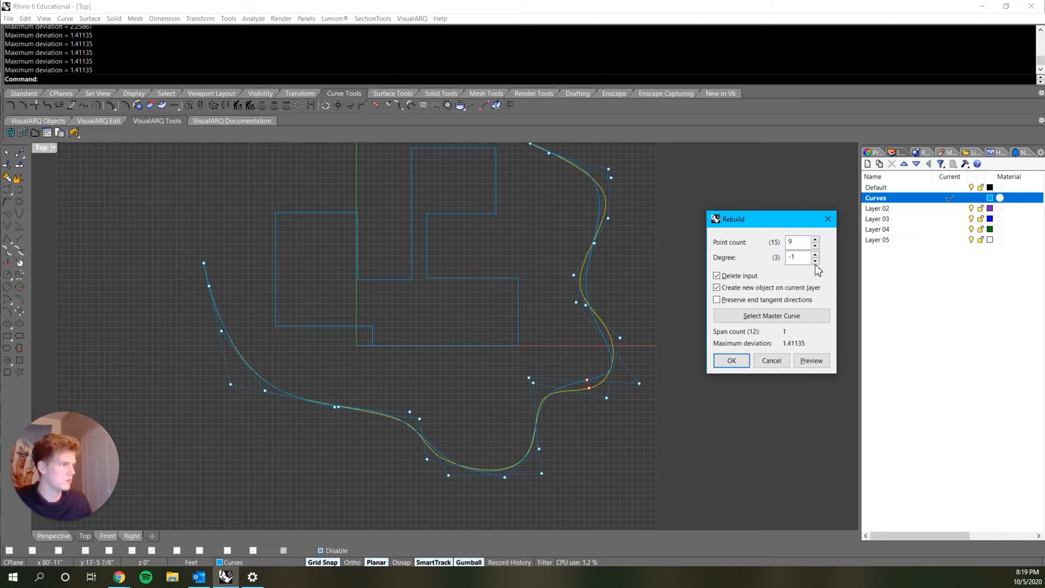
double_click(796, 243)
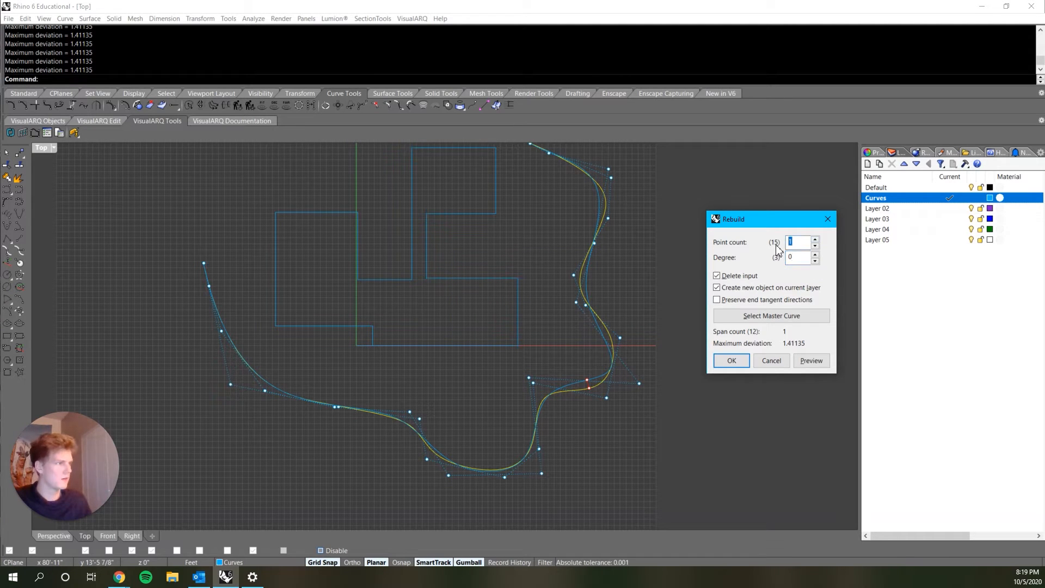
click(802, 366)
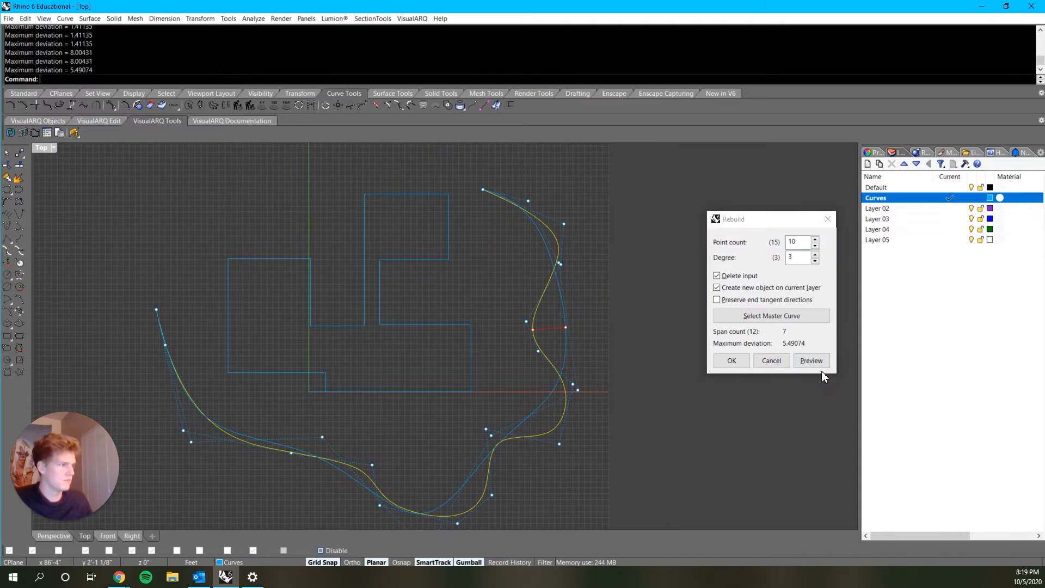
click(808, 361)
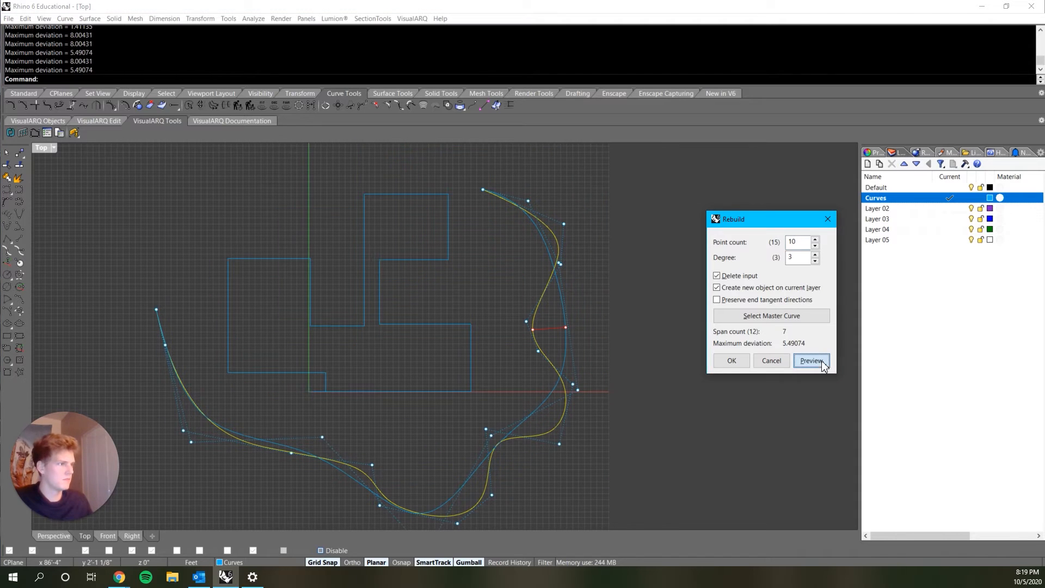
click(730, 361)
- Select the rebuilt winding curve and delete it, keeping the stepped polyline
click(171, 356)
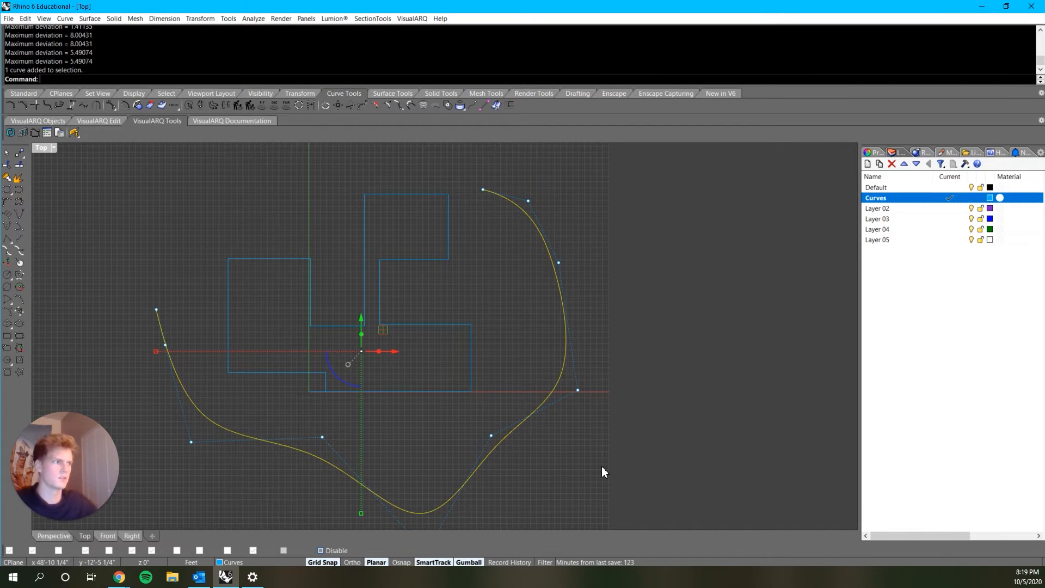
scroll(507, 233, down, 5)
scroll(497, 364, up, 3)
scroll(498, 364, up, 3)
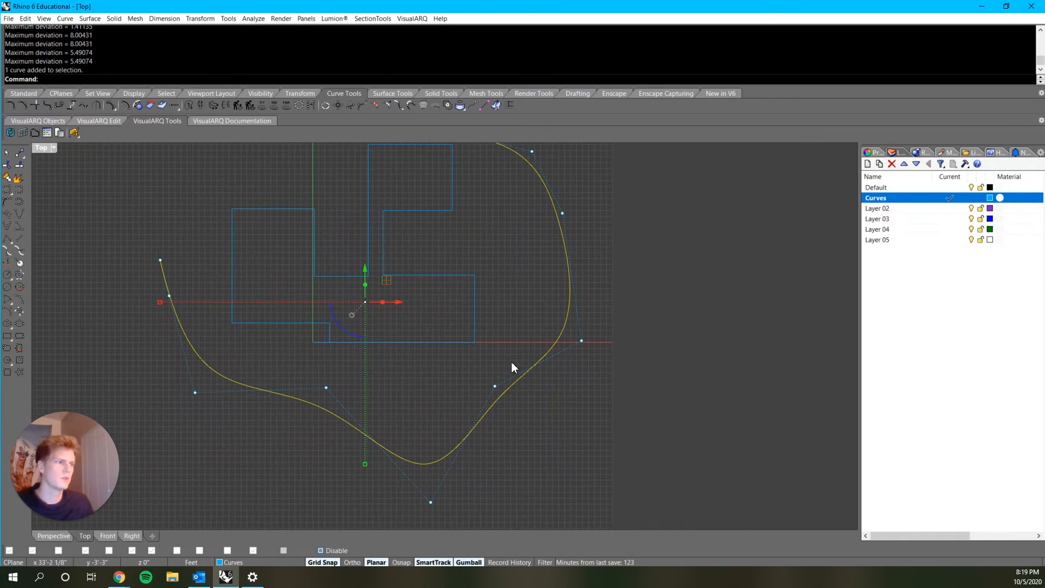
key(Delete)
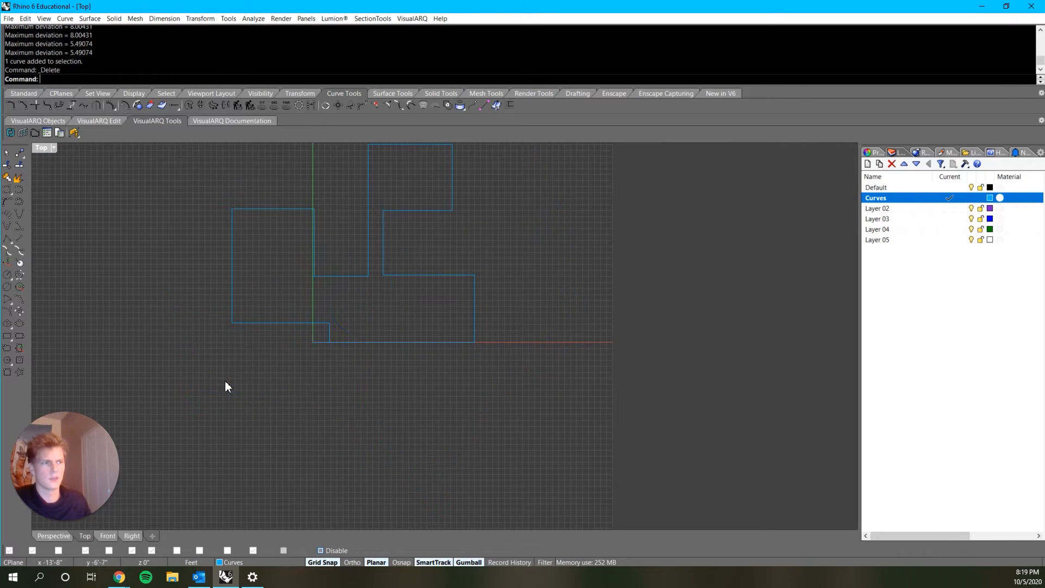
- Draw a closed degree-3 control point curve with 49 points, wavy and closely following the outside of the stepped polyline from its upper-left corner
click(18, 213)
right_drag(193, 203, 251, 255)
click(274, 248)
click(264, 263)
click(259, 293)
click(274, 325)
click(278, 343)
click(268, 381)
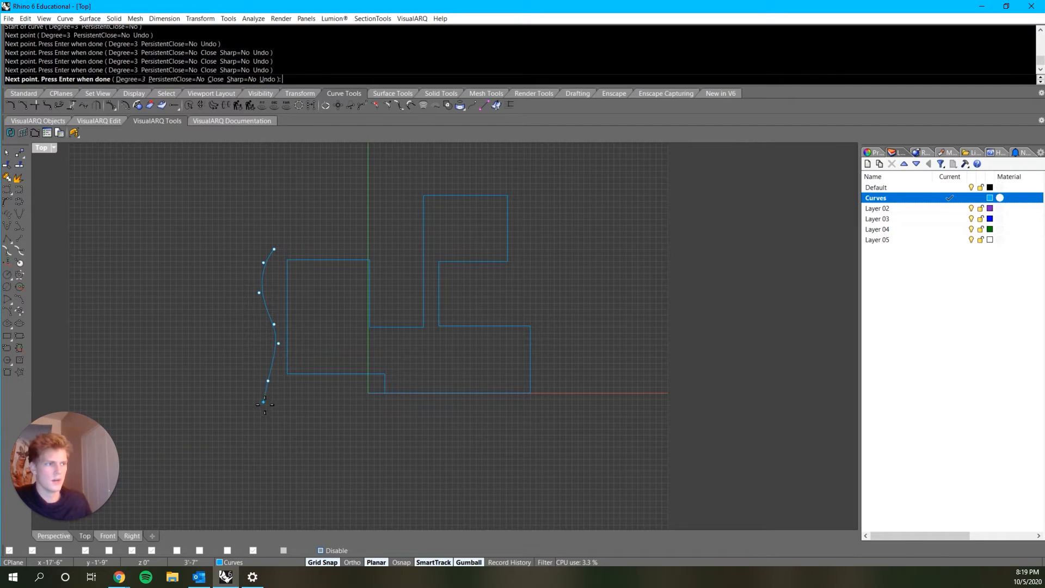
click(263, 403)
click(287, 417)
click(330, 406)
click(339, 398)
click(359, 400)
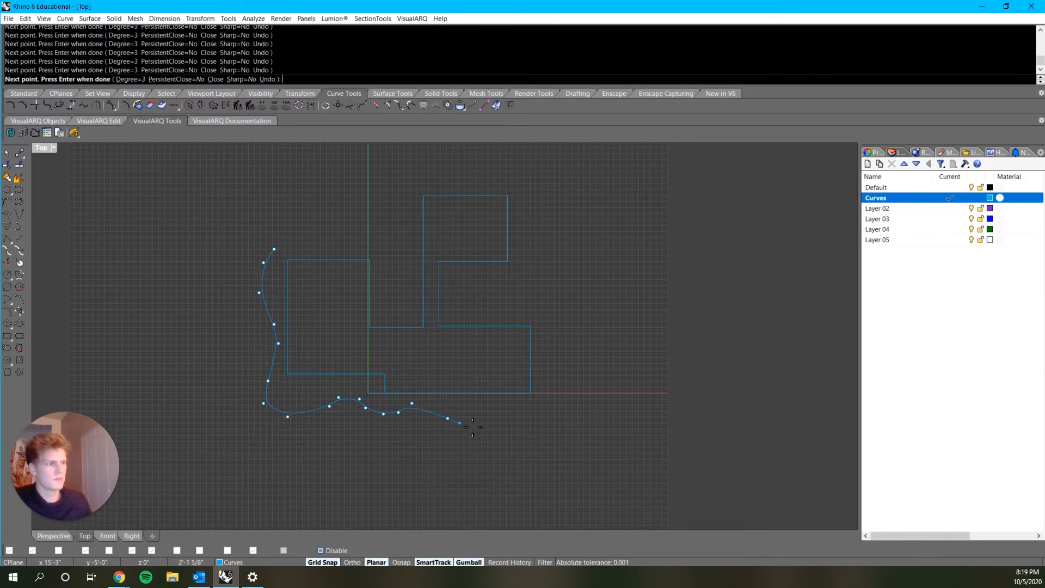
click(556, 382)
click(544, 364)
click(546, 339)
click(554, 321)
click(563, 313)
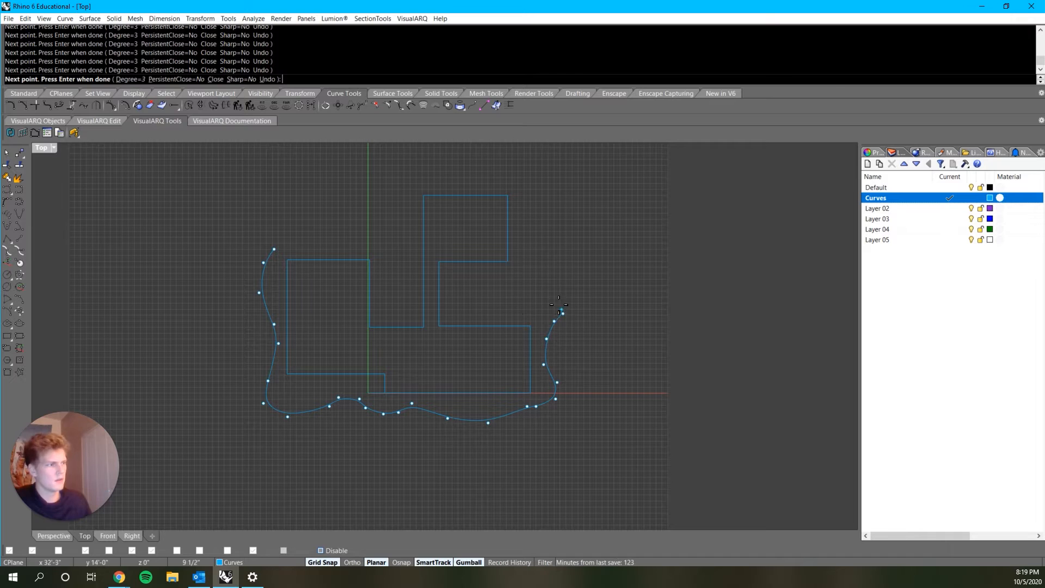
click(452, 294)
click(463, 279)
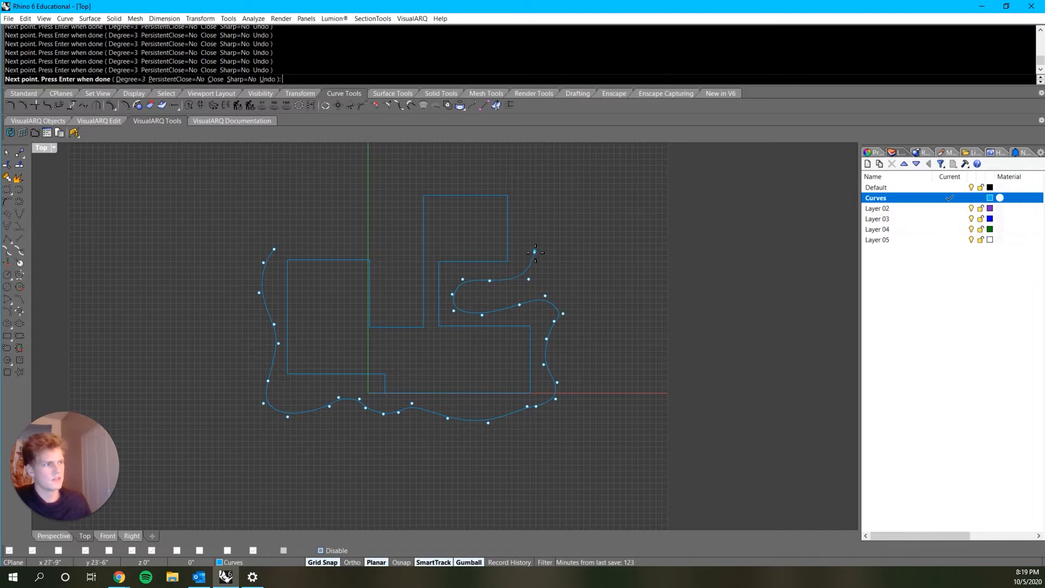
click(552, 232)
click(537, 186)
click(515, 183)
click(491, 176)
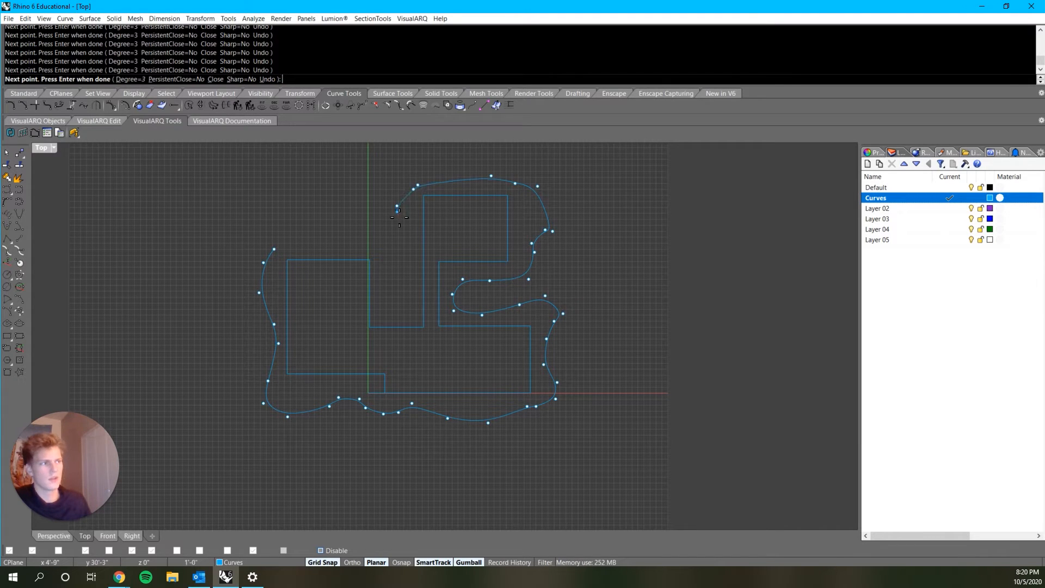
click(390, 257)
click(359, 238)
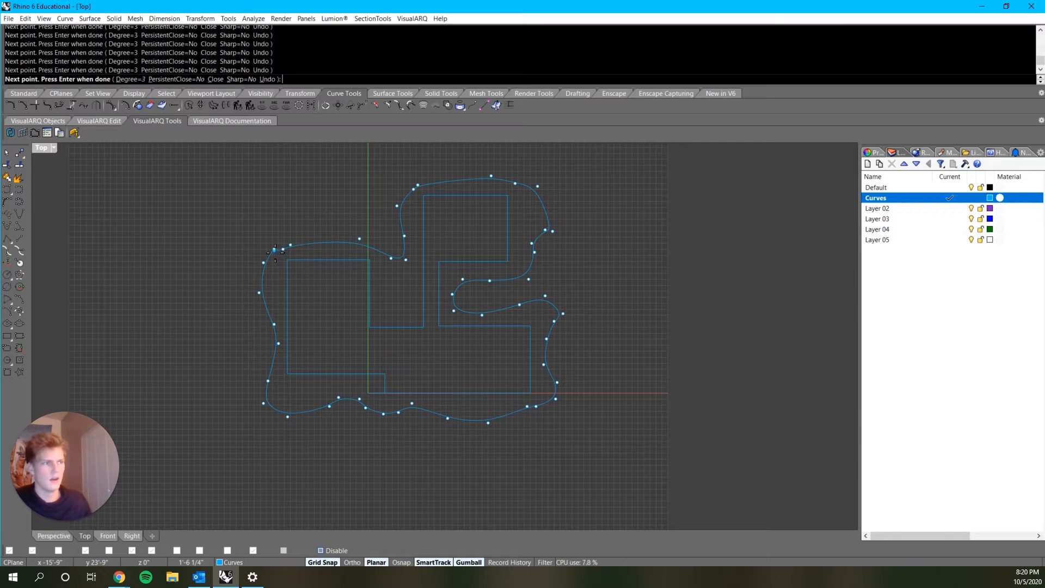
click(275, 250)
- Rebuild the closed wavy curve with 30 points at degree 3, previewing and inspecting the deviation at its upper inner bend before applying
click(363, 246)
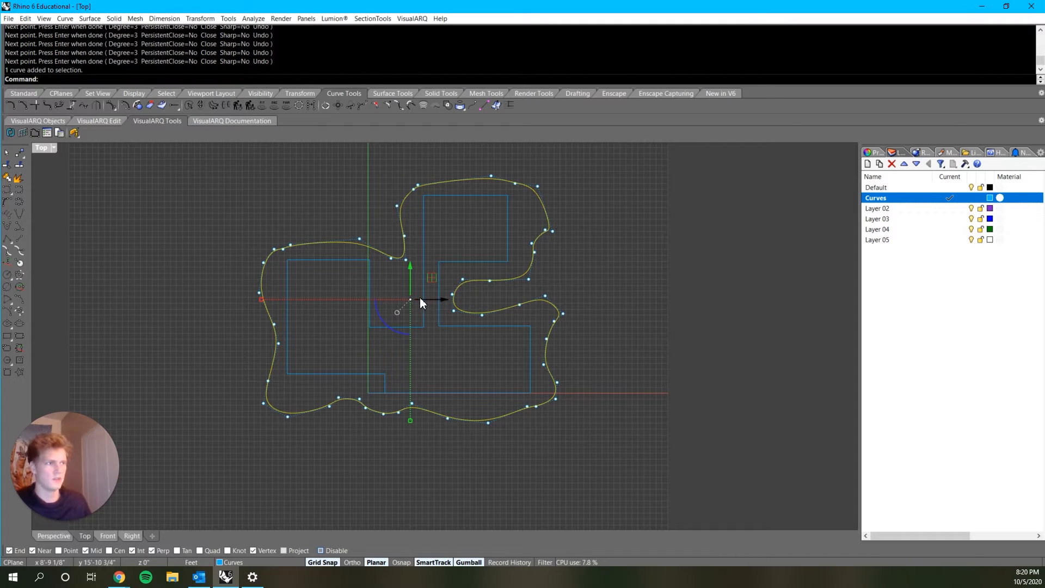
text(Rebuild)
key(Return)
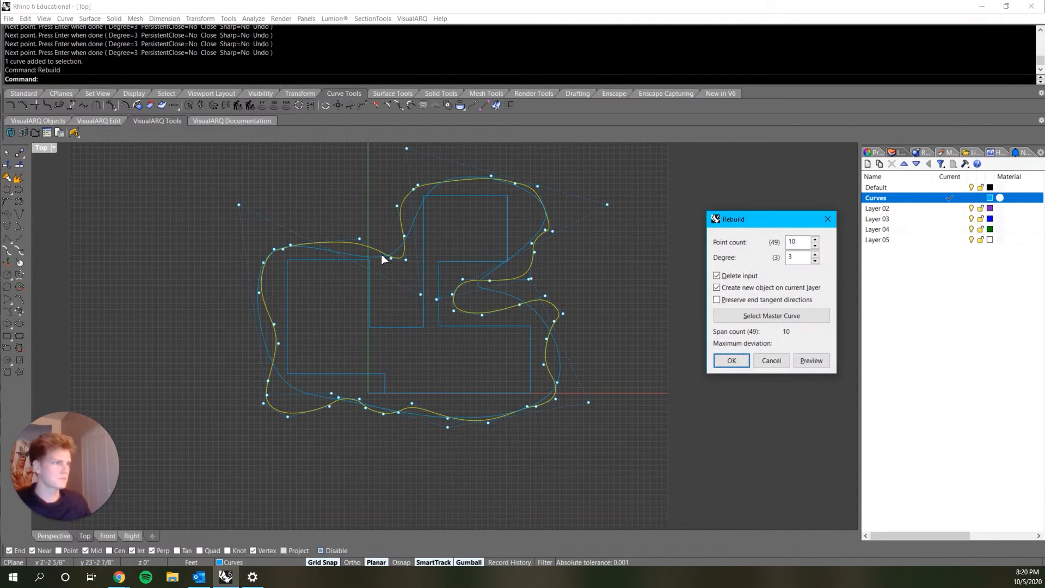
text(30)
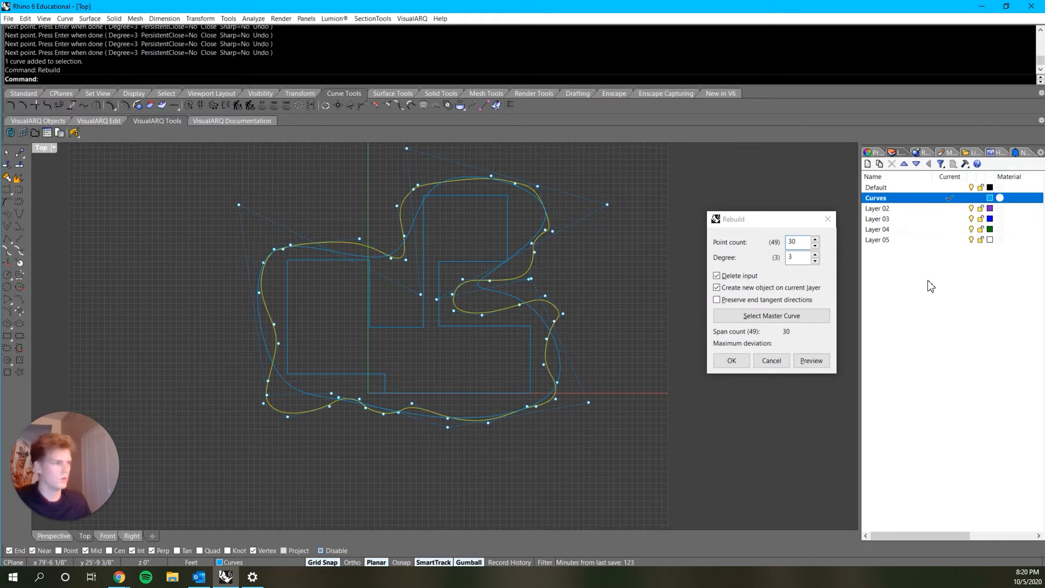
click(810, 362)
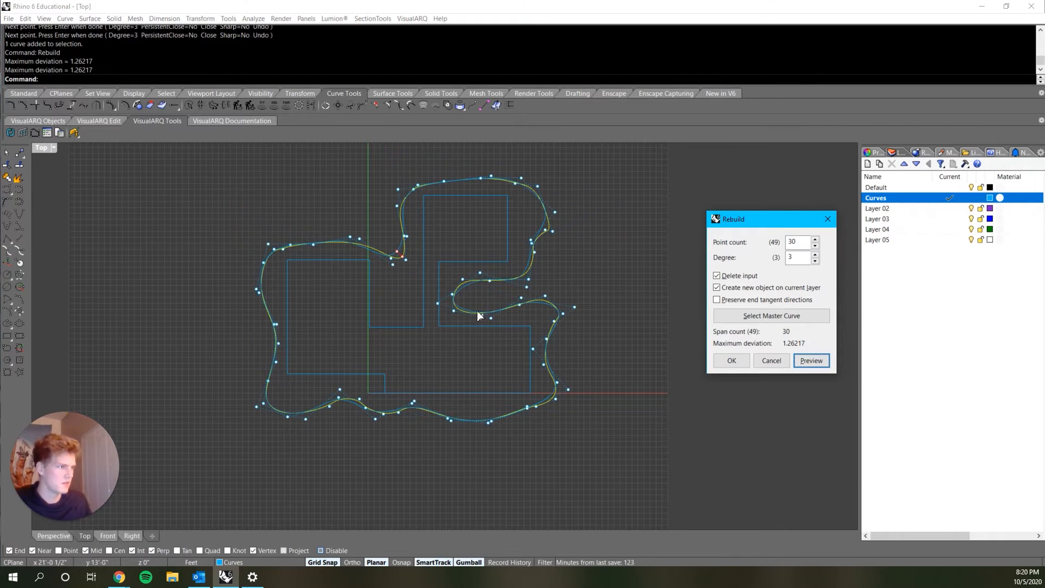
scroll(477, 311, up, 4)
scroll(625, 318, down, 5)
scroll(481, 285, up, 2)
scroll(482, 290, up, 5)
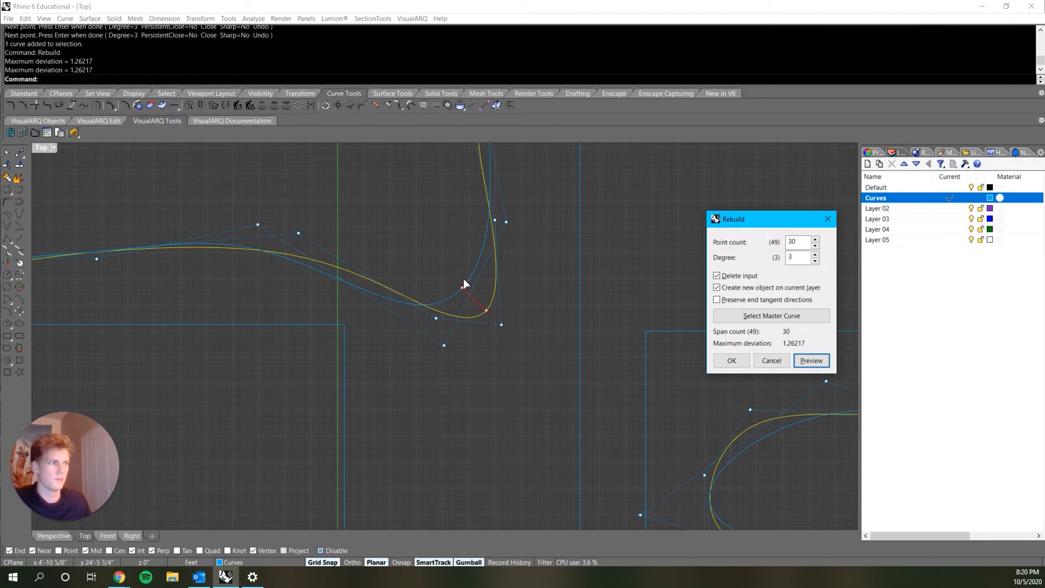
scroll(466, 287, down, 8)
right_drag(488, 357, 511, 378)
click(729, 361)
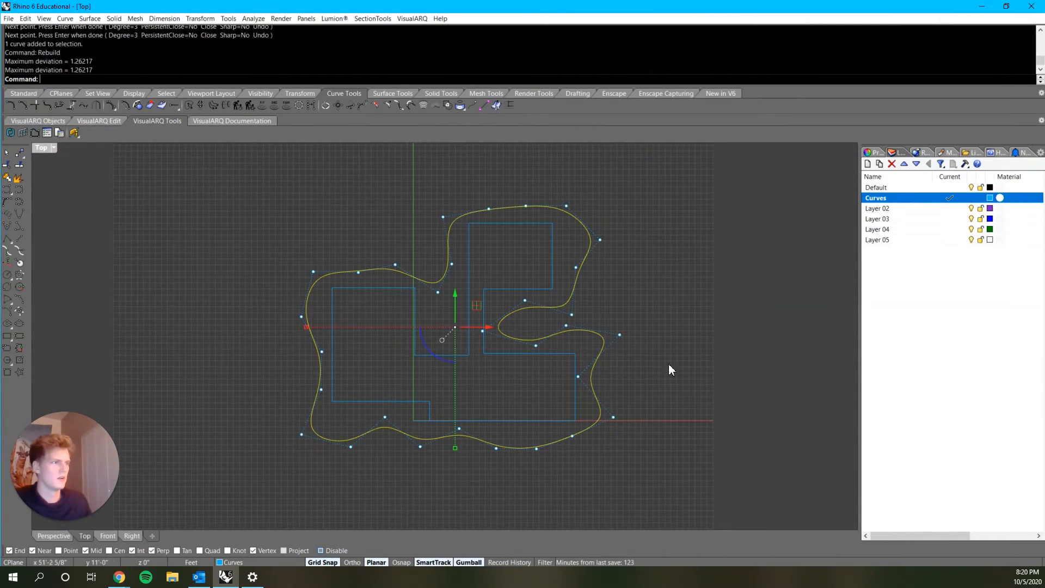
- Delete the rebuilt closed curve and the stepped polyline
click(654, 292)
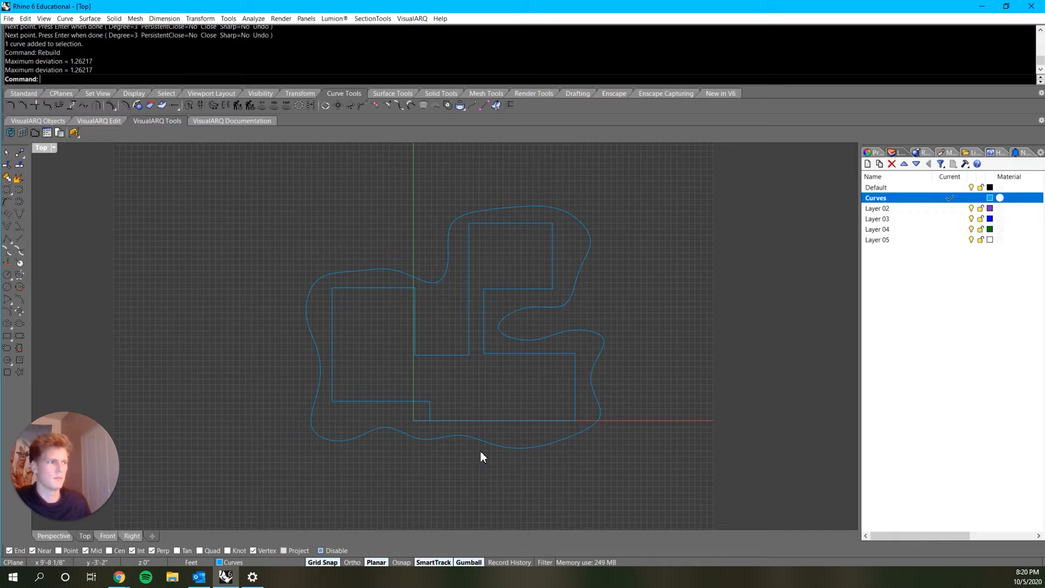
click(318, 281)
key(Delete)
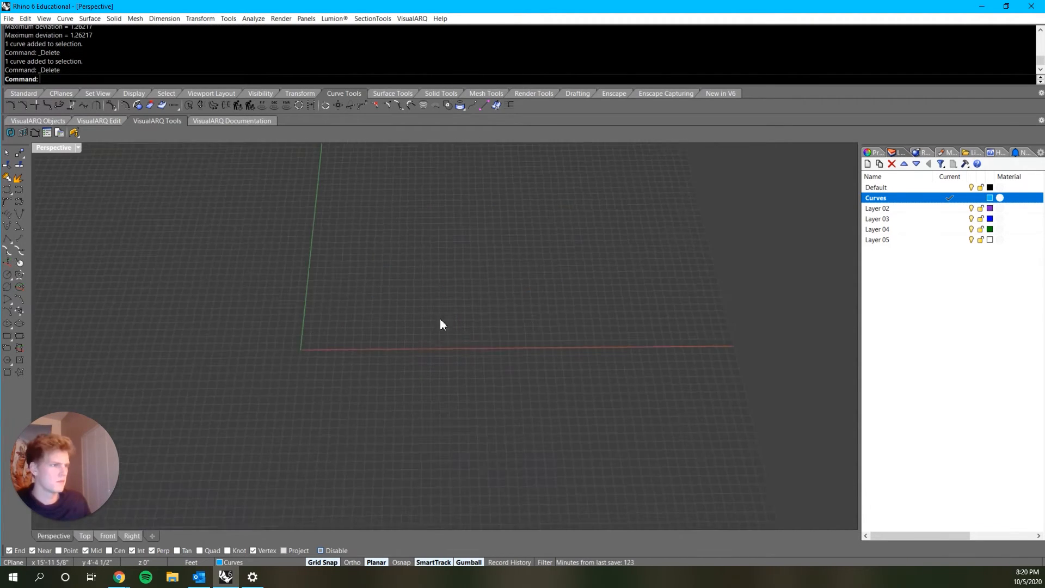
- Draw a freehand rectangle about 32' by 30' with its first corner at the origin, and select it
right_drag(440, 318, 384, 419)
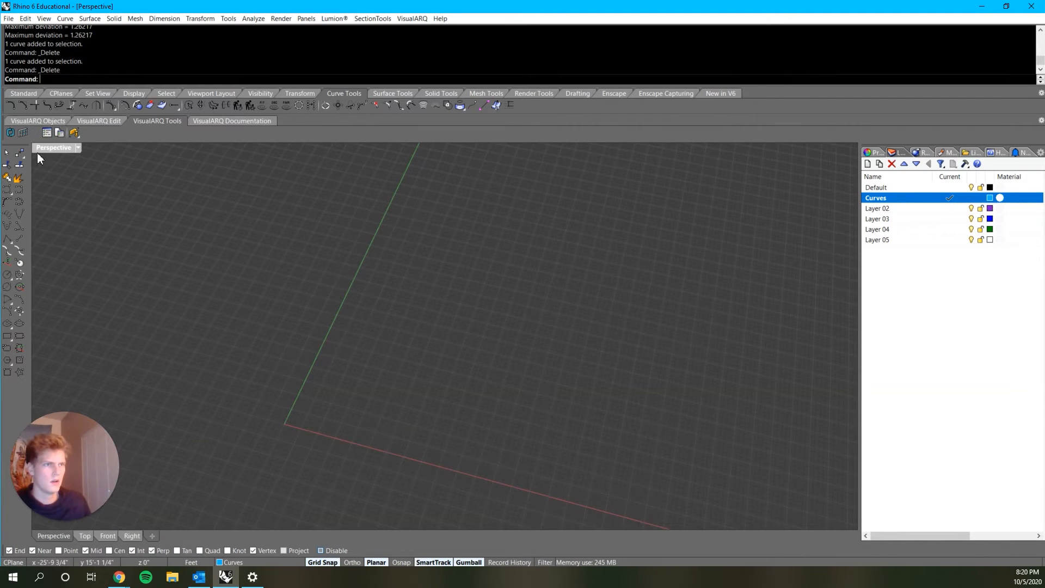
text(Rectangle)
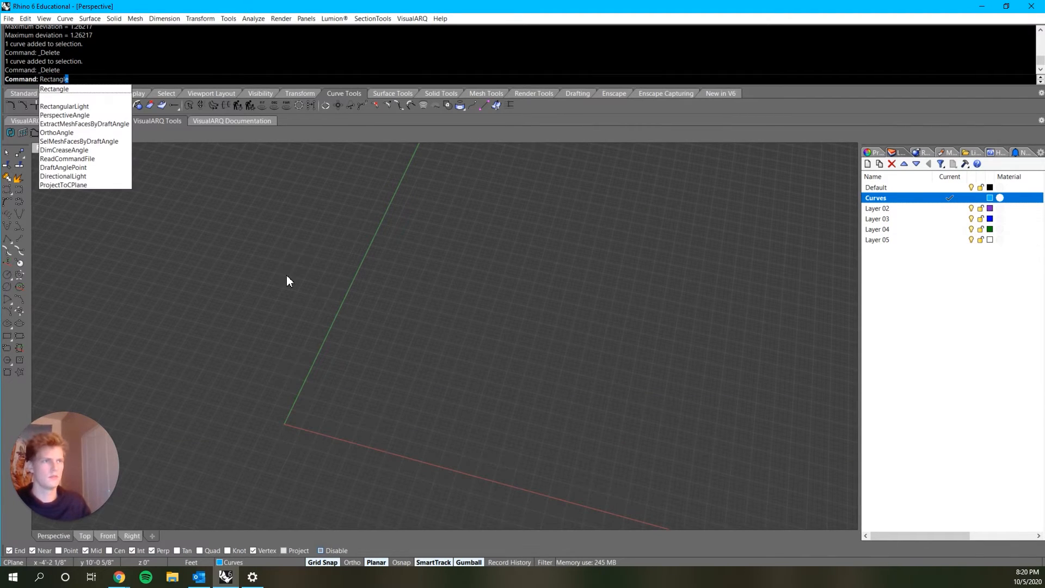
key(Return)
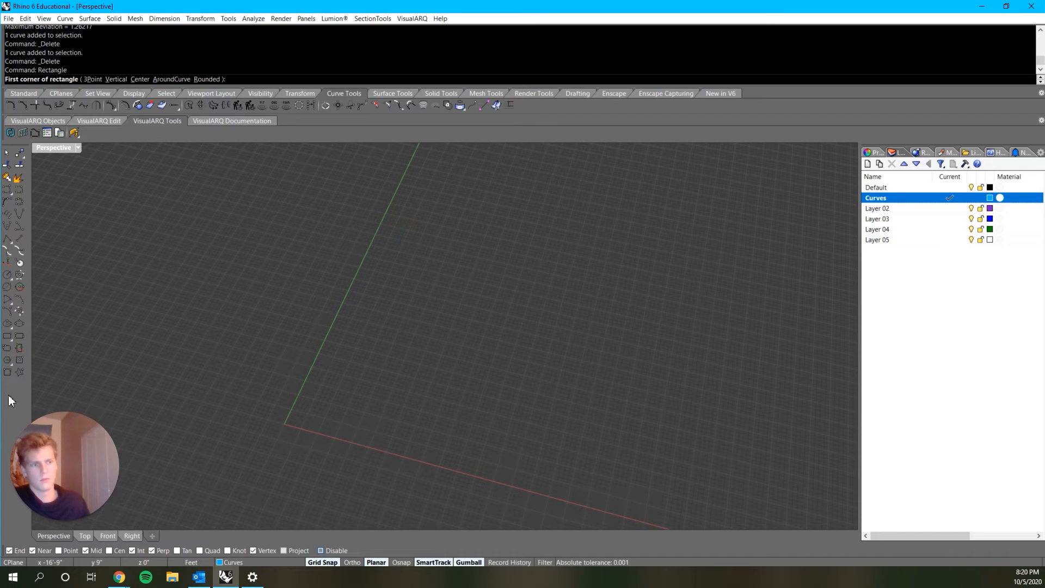
click(285, 423)
scroll(566, 364, down, 4)
right_drag(608, 397, 545, 365)
click(683, 297)
click(396, 406)
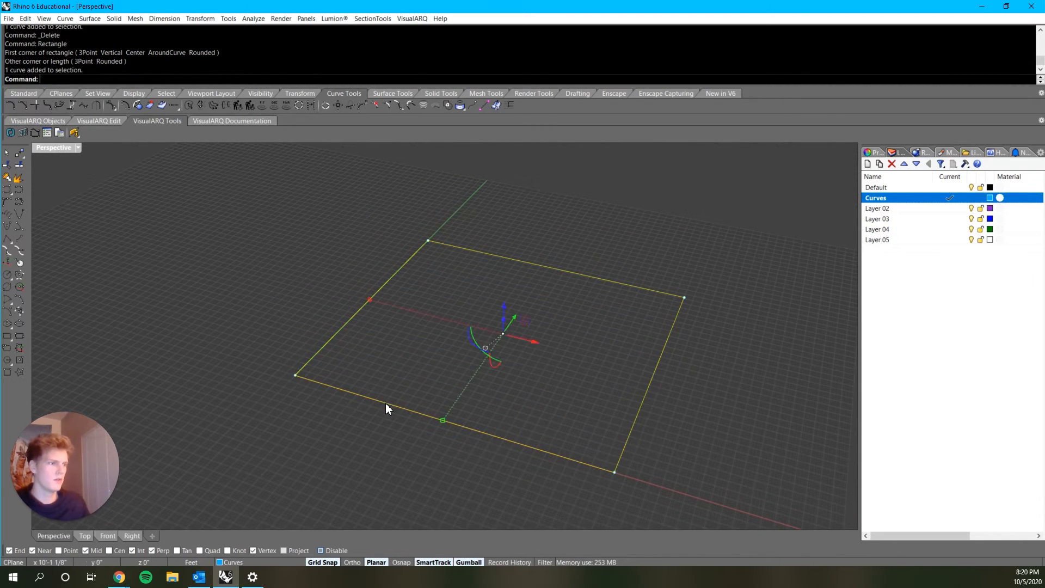
- Draw a second rectangle from the origin with a length of 40' and a width of 30'
key(Return)
click(295, 375)
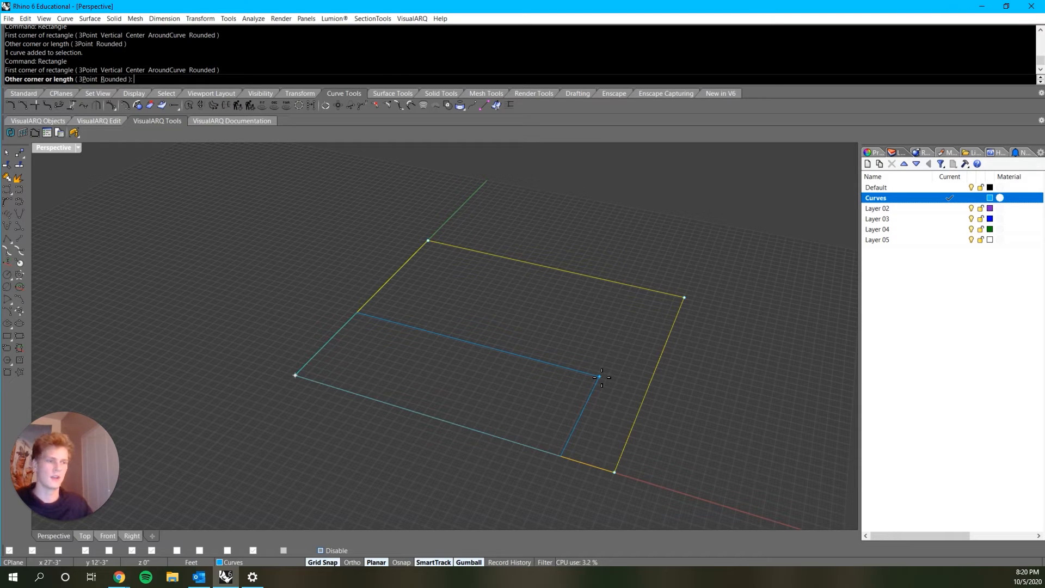
text(40')
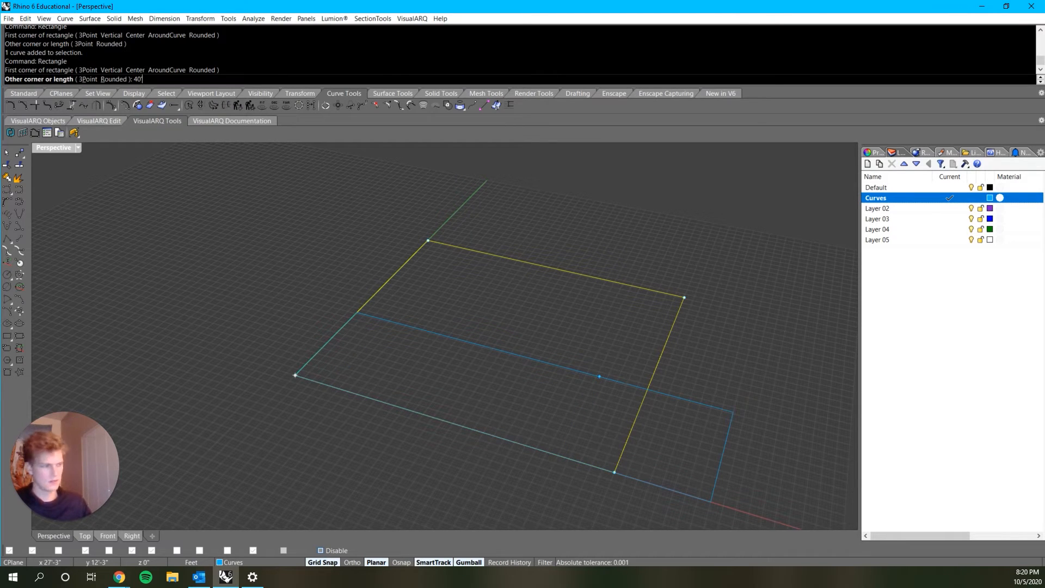
key(Return)
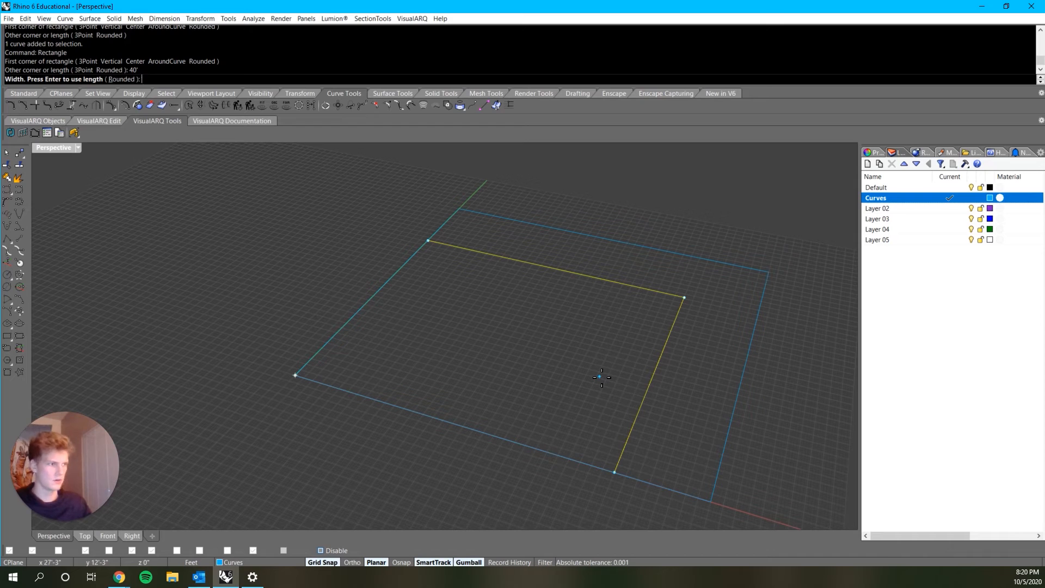
text(30)
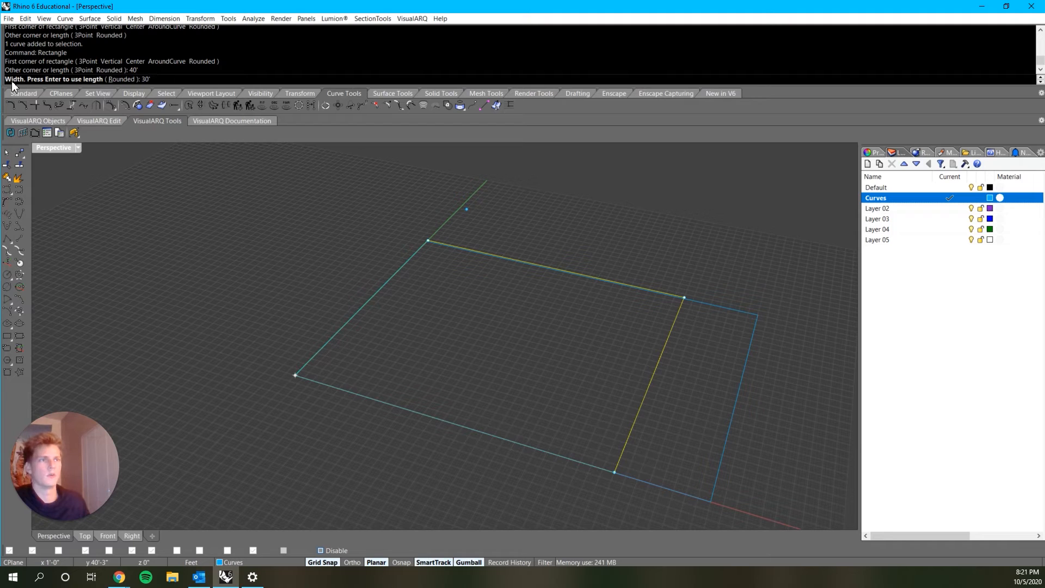
key(ctrl+z)
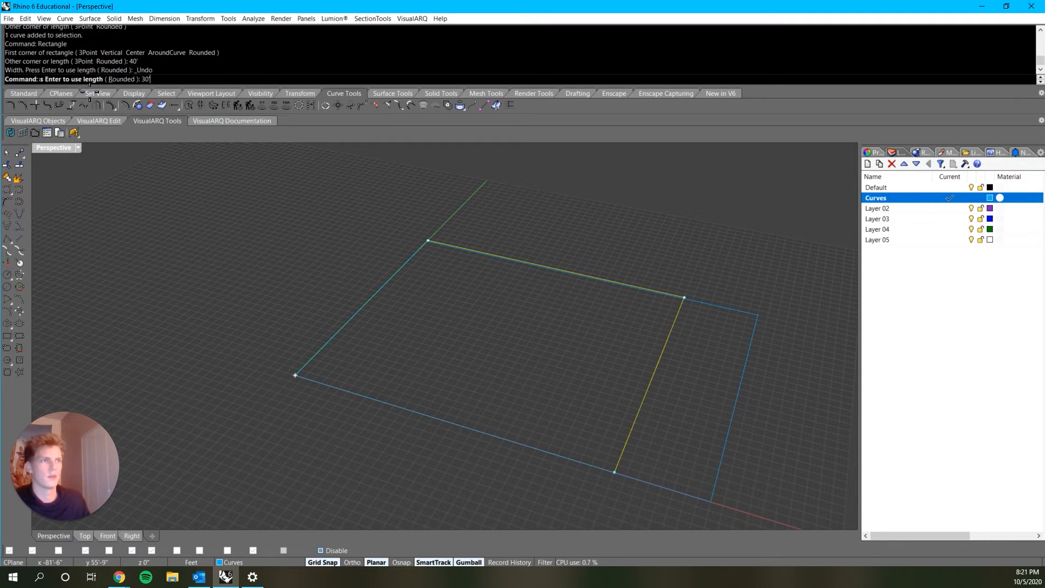
text(30)
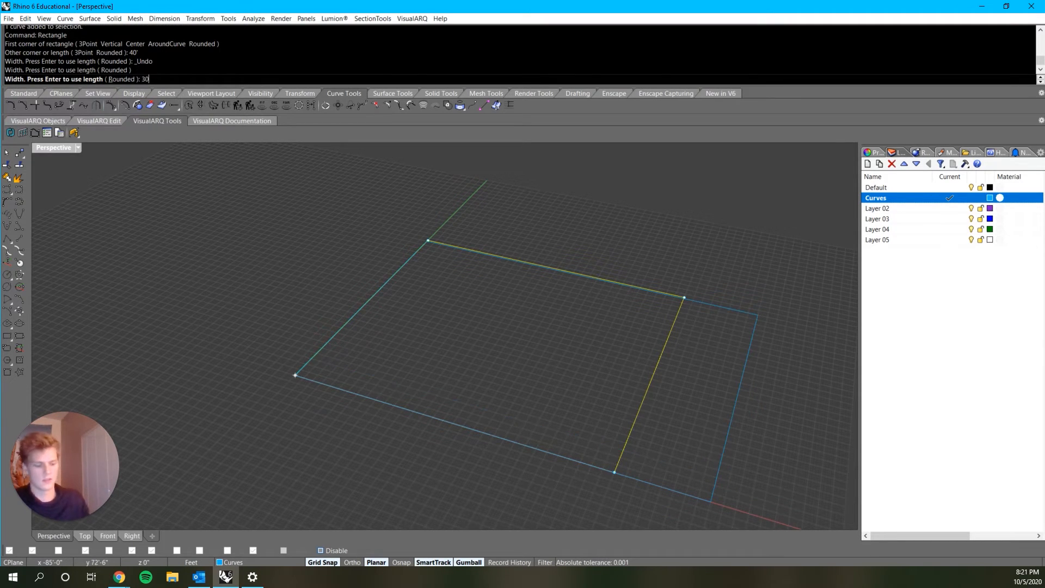
key(Return)
key(Escape)
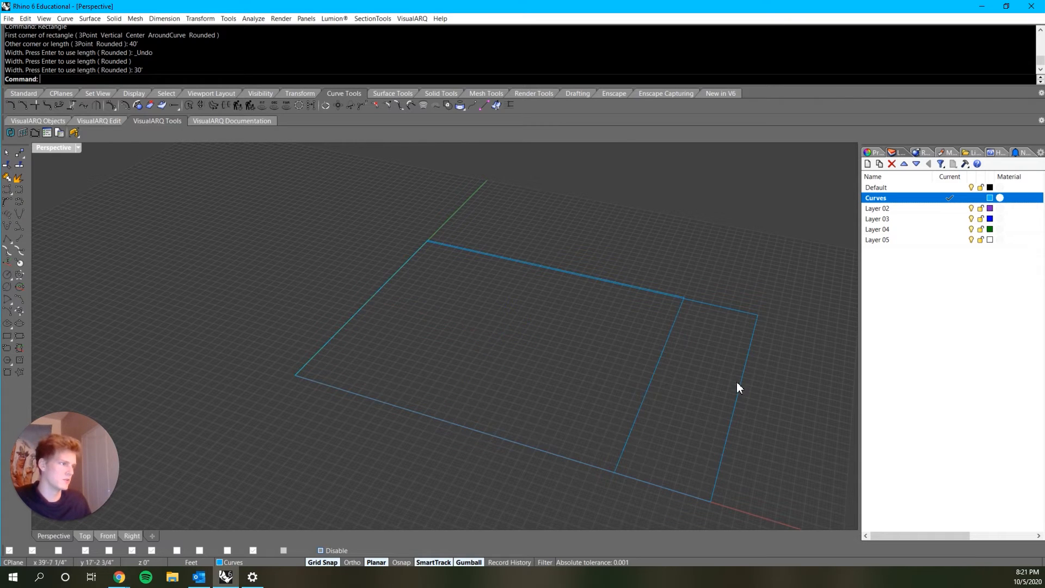
- Delete the 40' by 30' rectangle, keeping the freehand one
click(743, 389)
key(Delete)
right_drag(532, 339, 674, 381)
- Move only the right edge segment of the remaining rectangle 10' outward along X in the Top view
click(629, 356)
double_click(60, 148)
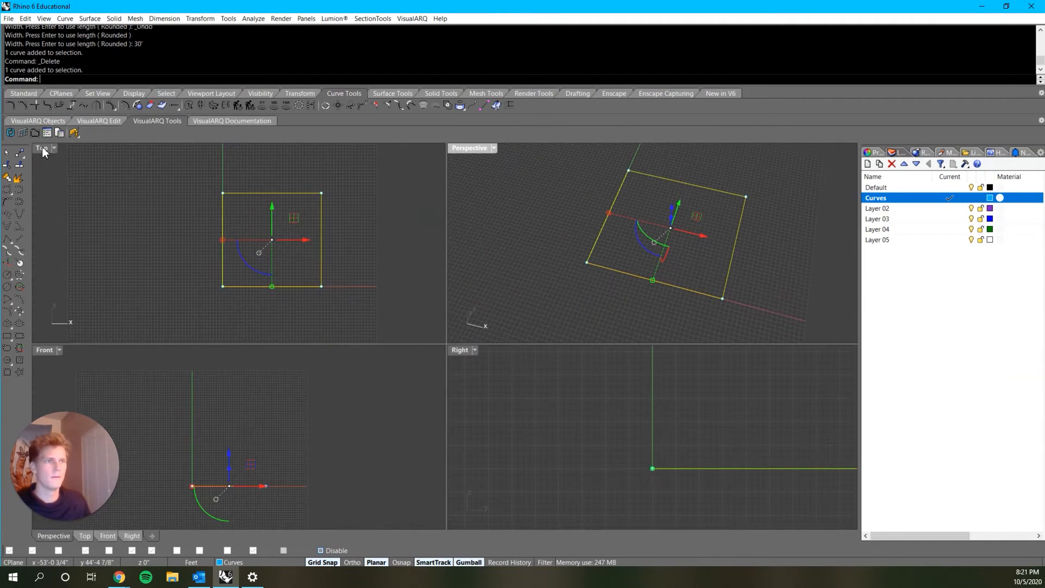
double_click(42, 146)
scroll(485, 335, up, 3)
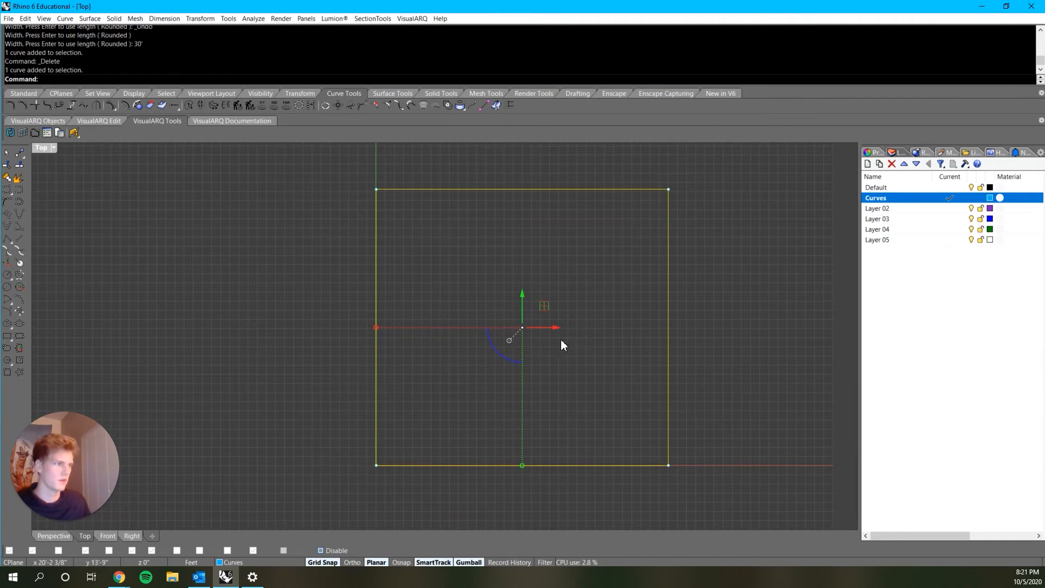
click(649, 357)
ctrl+shift+click(668, 373)
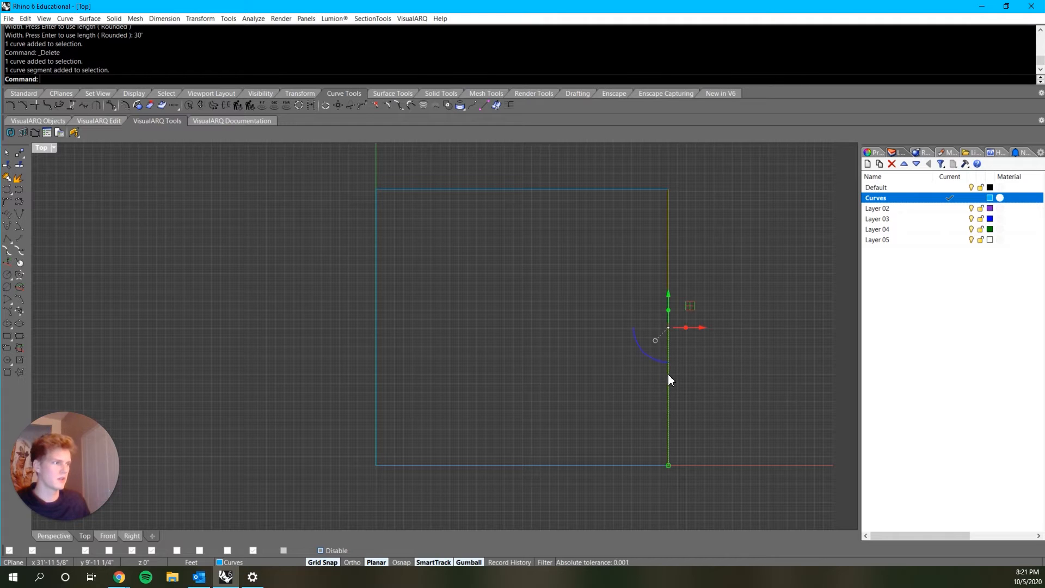
scroll(669, 373, down, 4)
click(653, 338)
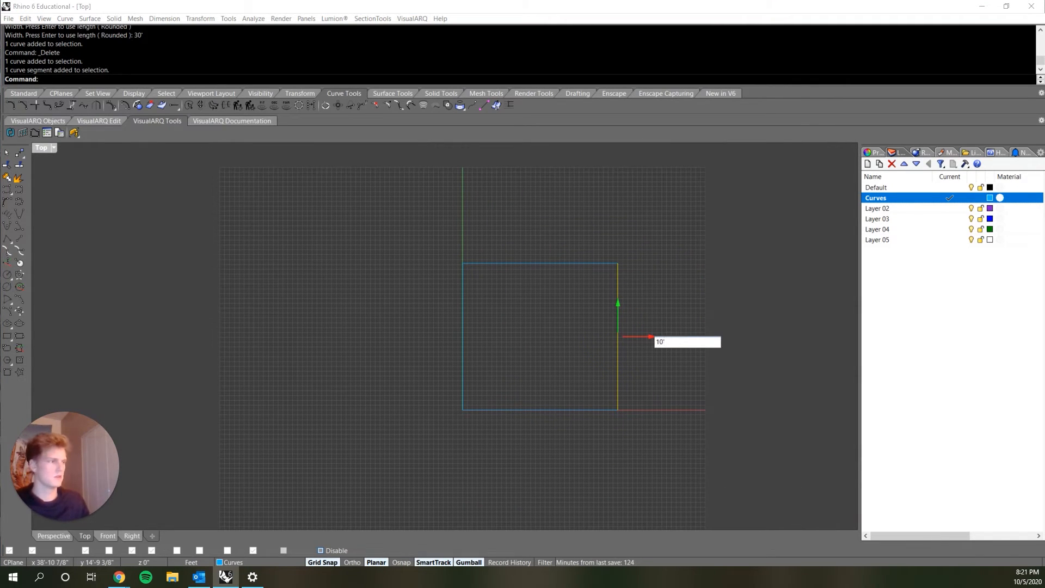
key(Return)
click(693, 324)
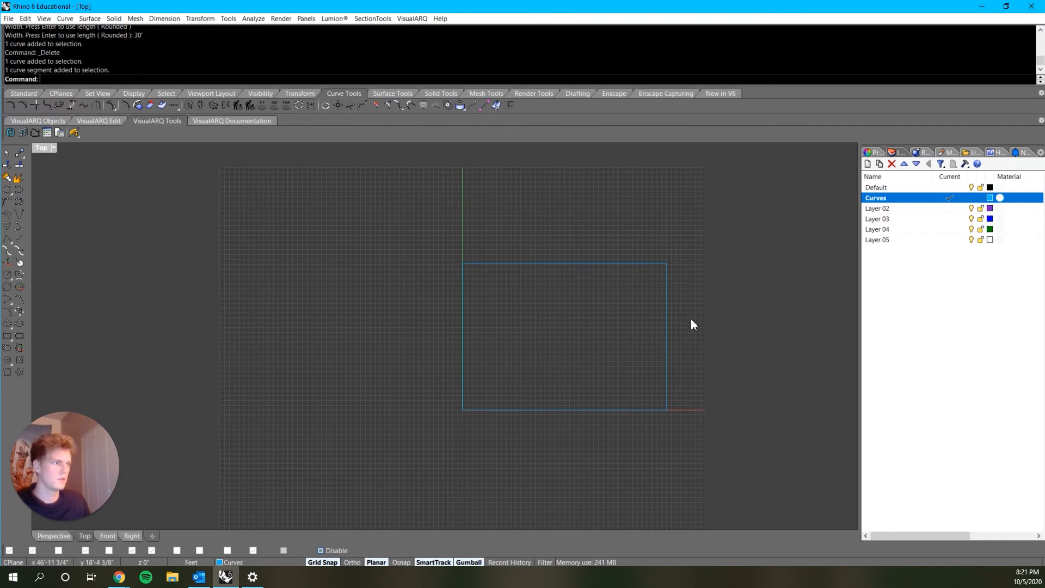
click(670, 296)
scroll(680, 378, up, 5)
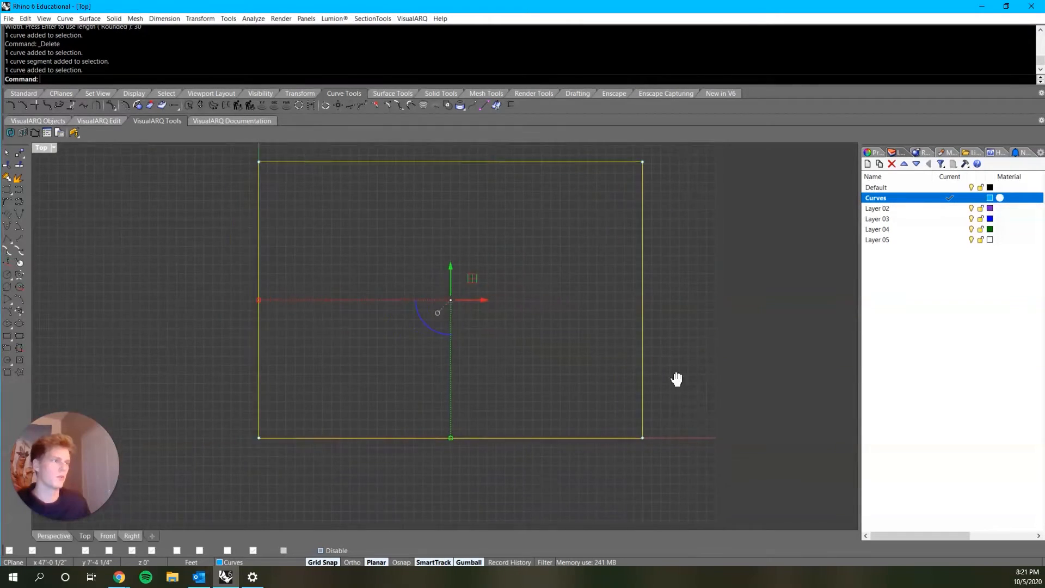
click(759, 505)
- Offset the widened rectangle inward by a distance of 1' with sharp corners, working in the Perspective view
double_click(45, 148)
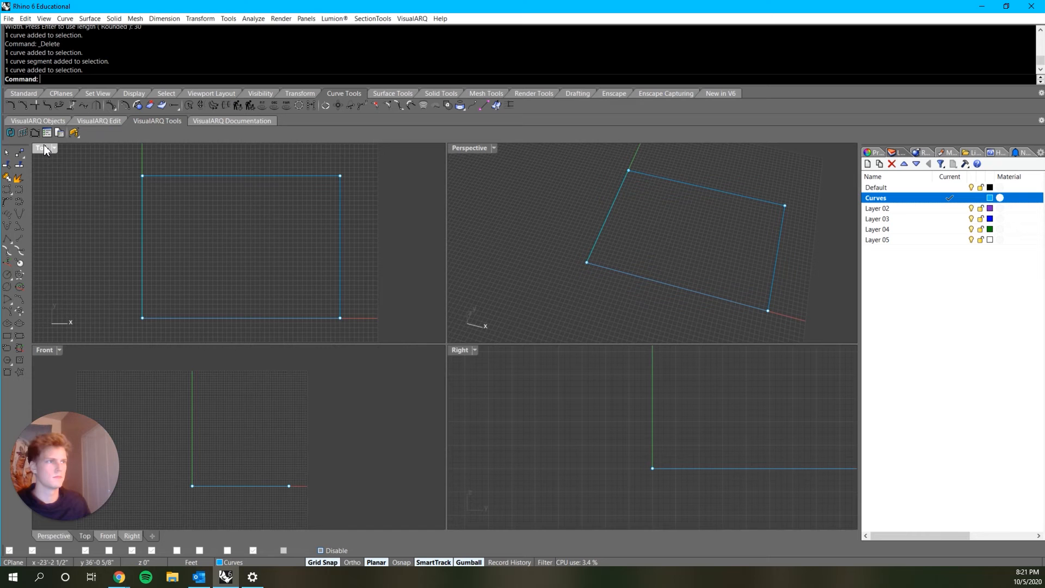
double_click(480, 148)
scroll(566, 256, down, 2)
right_drag(600, 316, 571, 293)
click(573, 289)
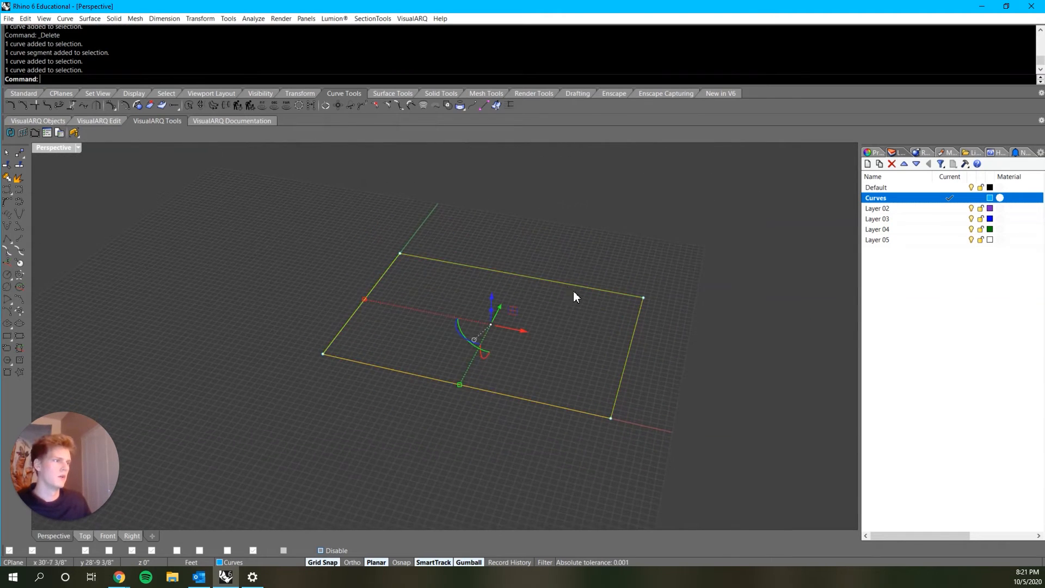
scroll(576, 300, up, 2)
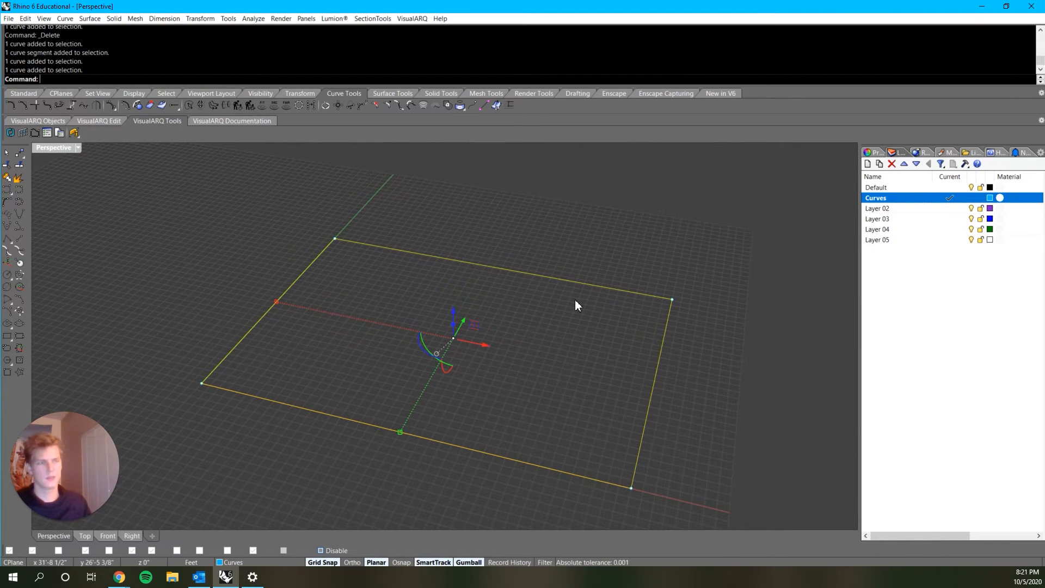
text(Offset)
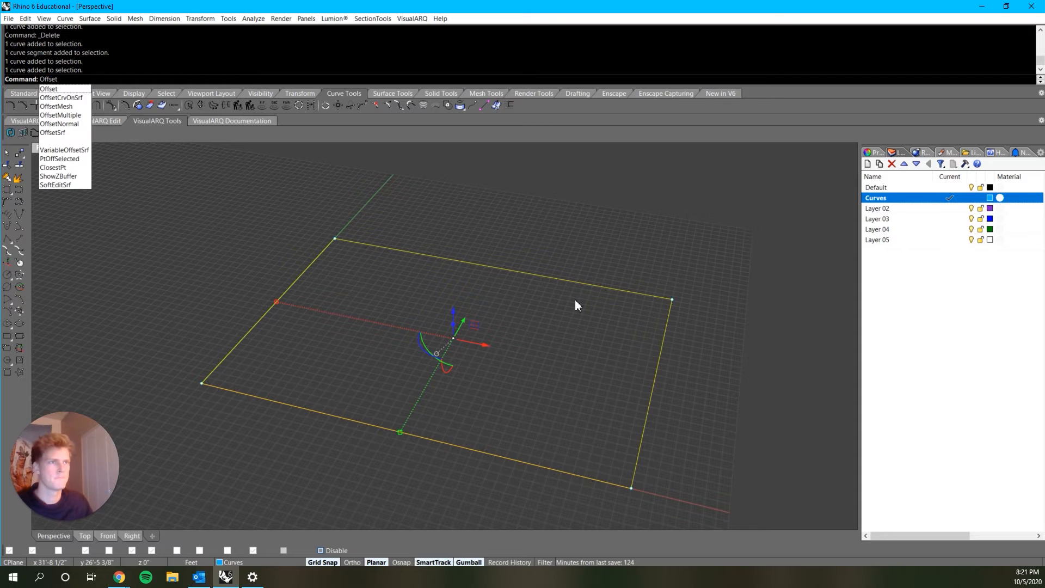
key(Return)
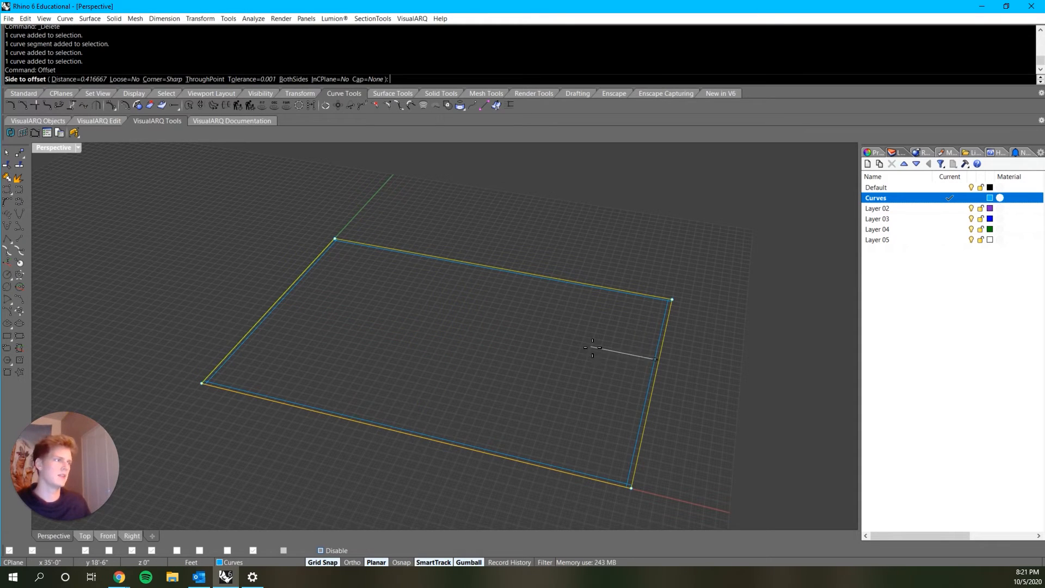
scroll(604, 350, up, 2)
click(76, 79)
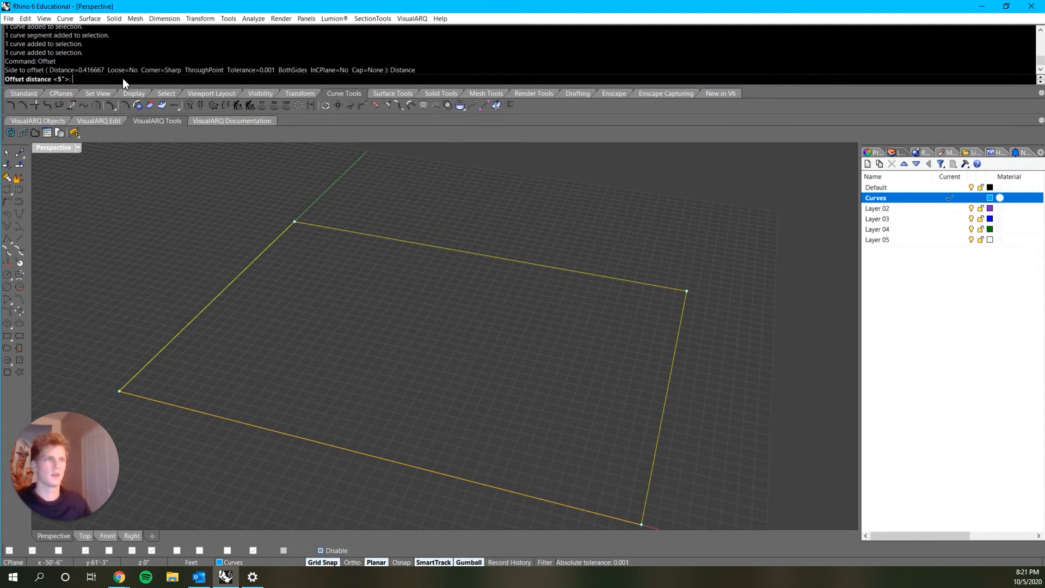
text(1')
key(Return)
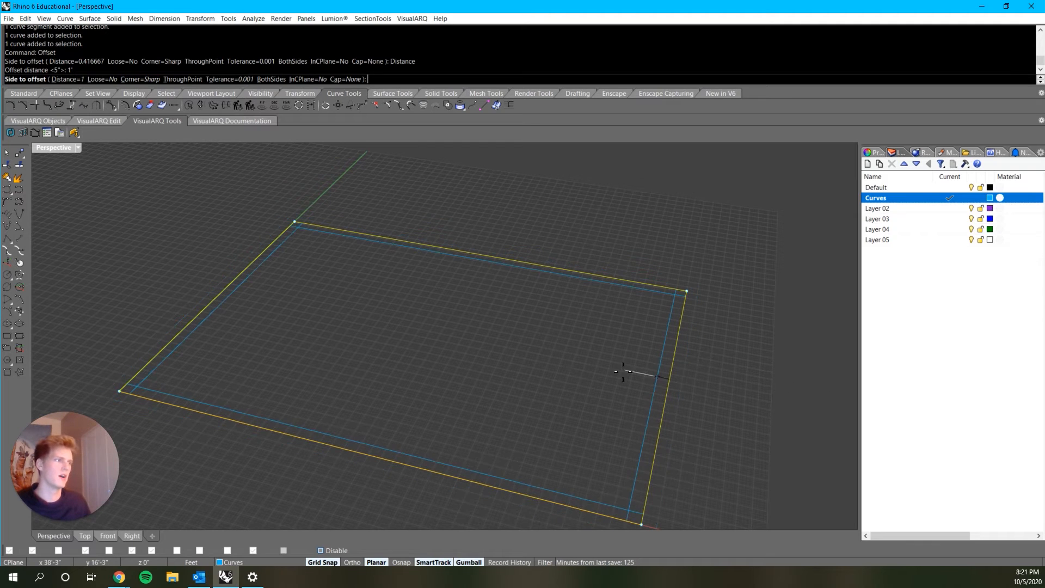
scroll(661, 381, up, 2)
scroll(661, 382, up, 1)
scroll(656, 381, down, 2)
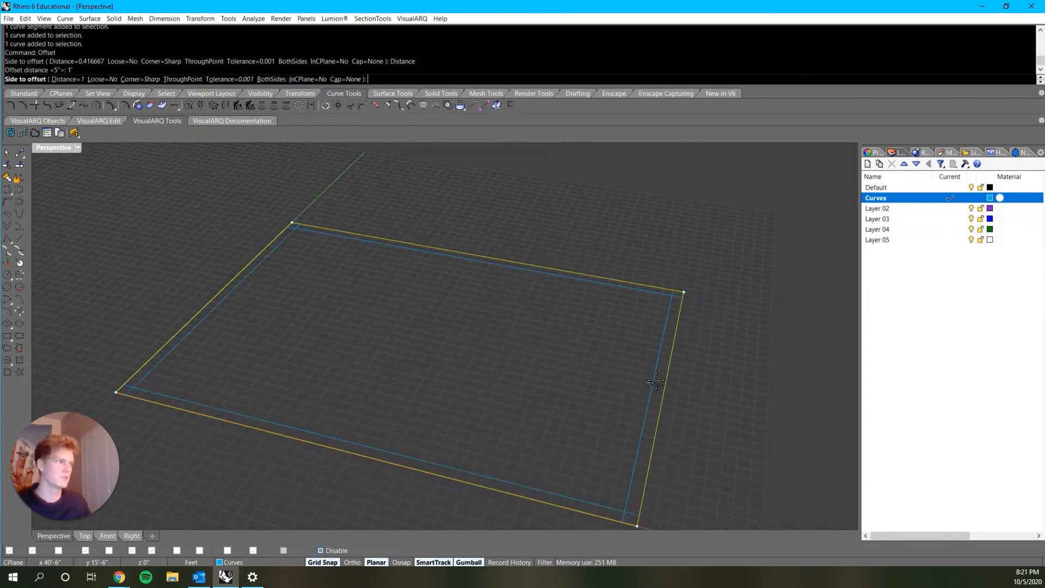
click(627, 363)
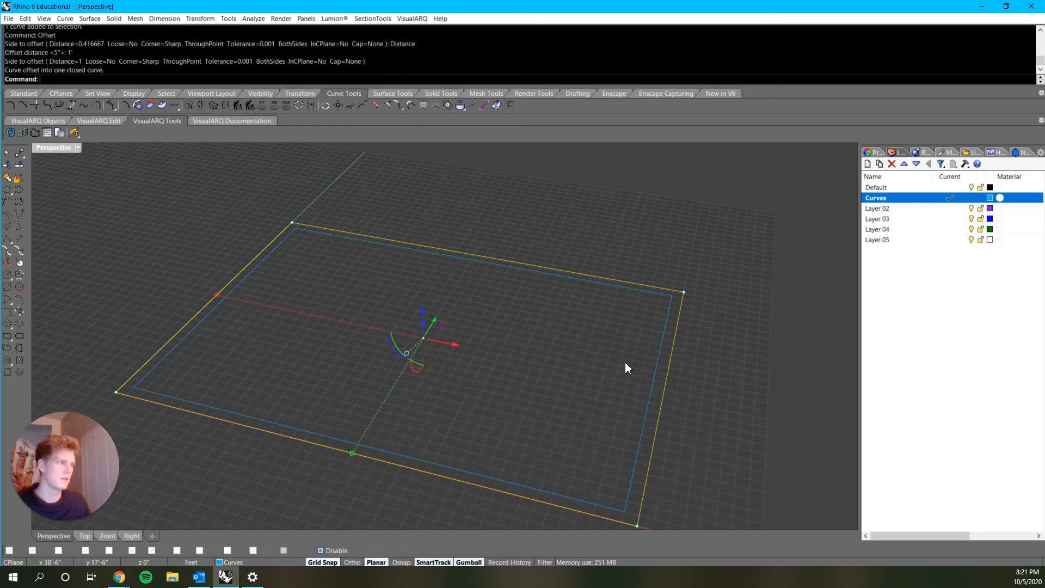
- Inspect the outer and inner rectangles as separate curves by selecting each in turn, in perspective and from above
right_drag(488, 371, 493, 419)
click(631, 398)
click(644, 399)
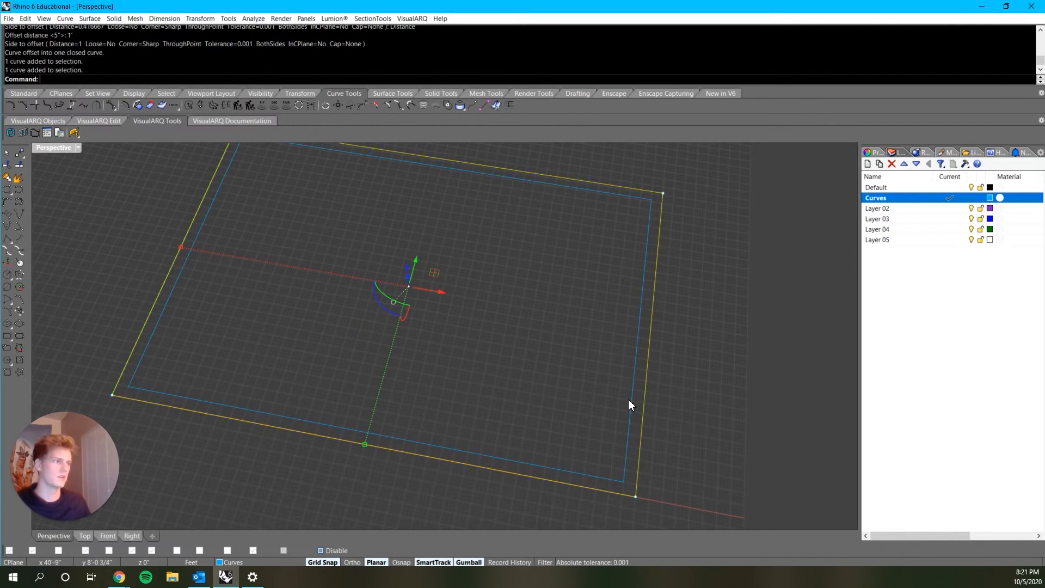
click(632, 400)
click(643, 401)
click(563, 383)
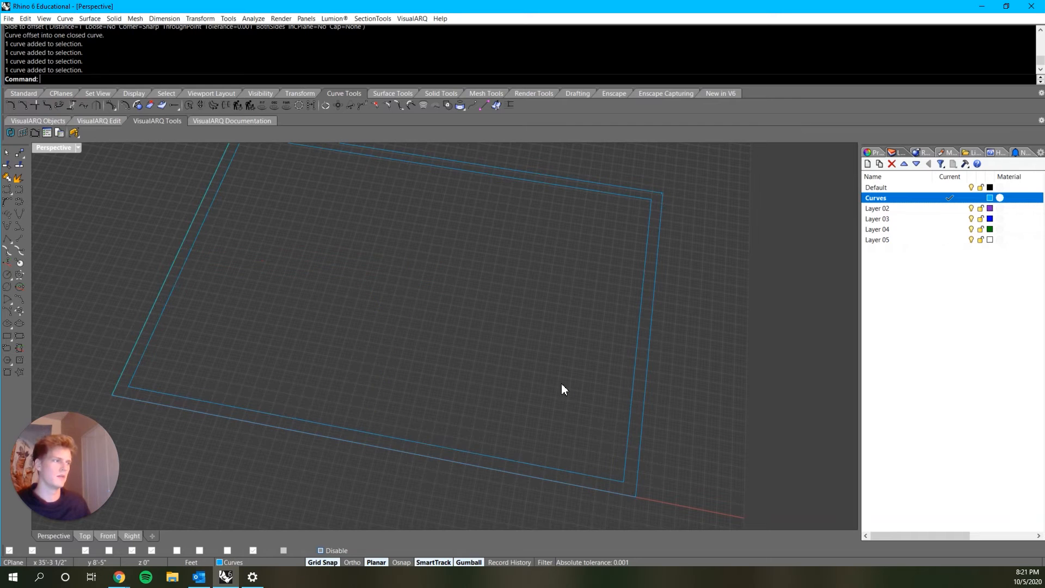
double_click(47, 150)
double_click(42, 149)
right_drag(554, 513, 529, 492)
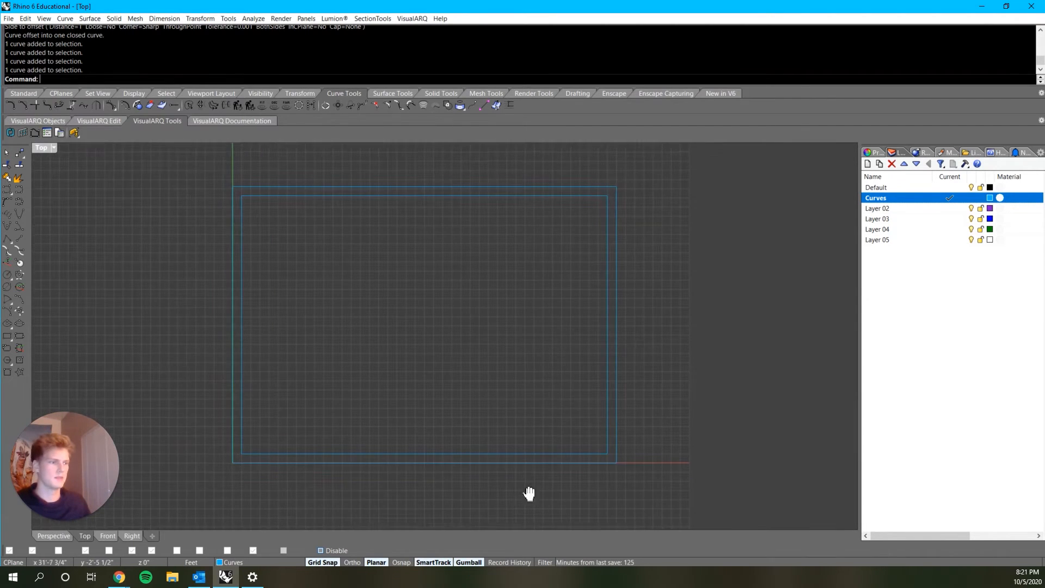
click(616, 320)
click(554, 333)
click(606, 308)
key(F10)
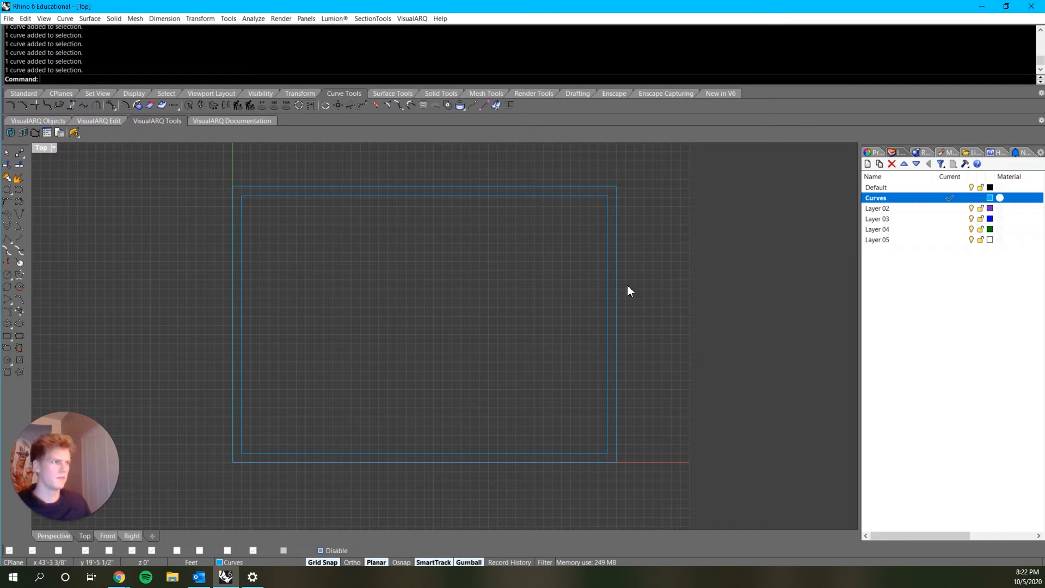
- Copy only the inner rectangle's right edge segment 10' horizontally inward in the Top view
ctrl+shift+click(608, 300)
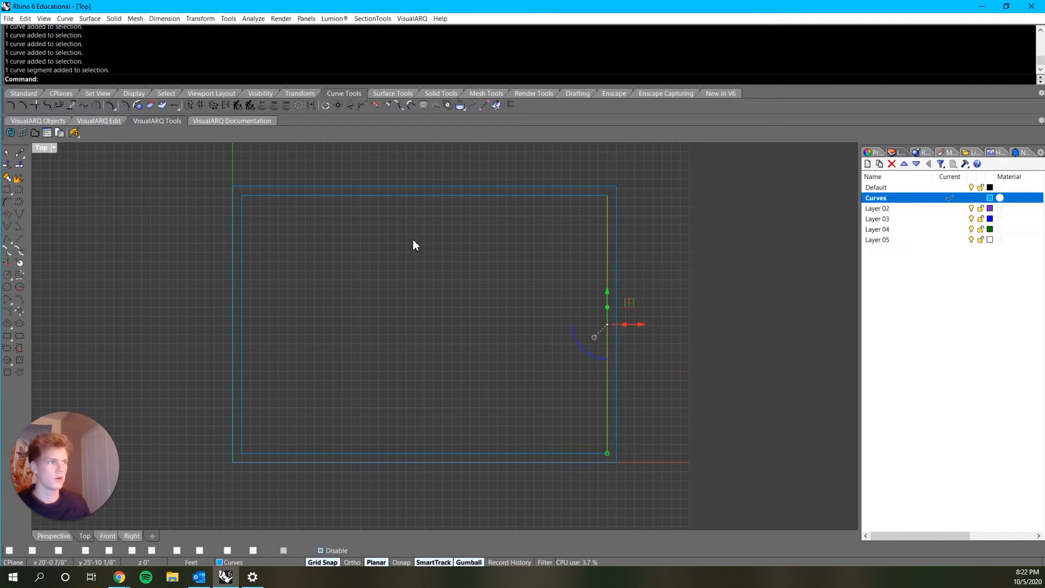
key(Escape)
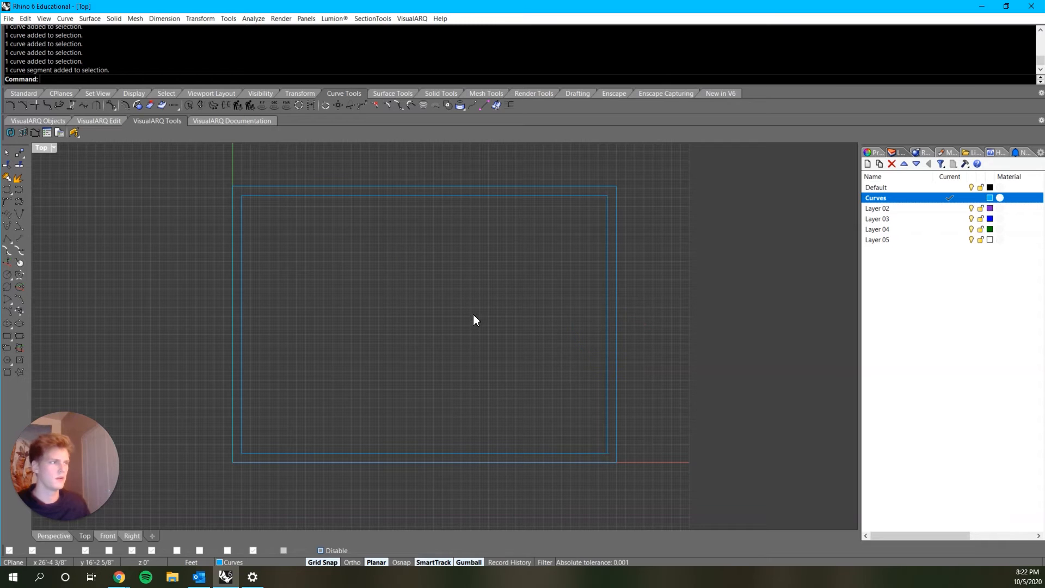
click(546, 195)
key(Escape)
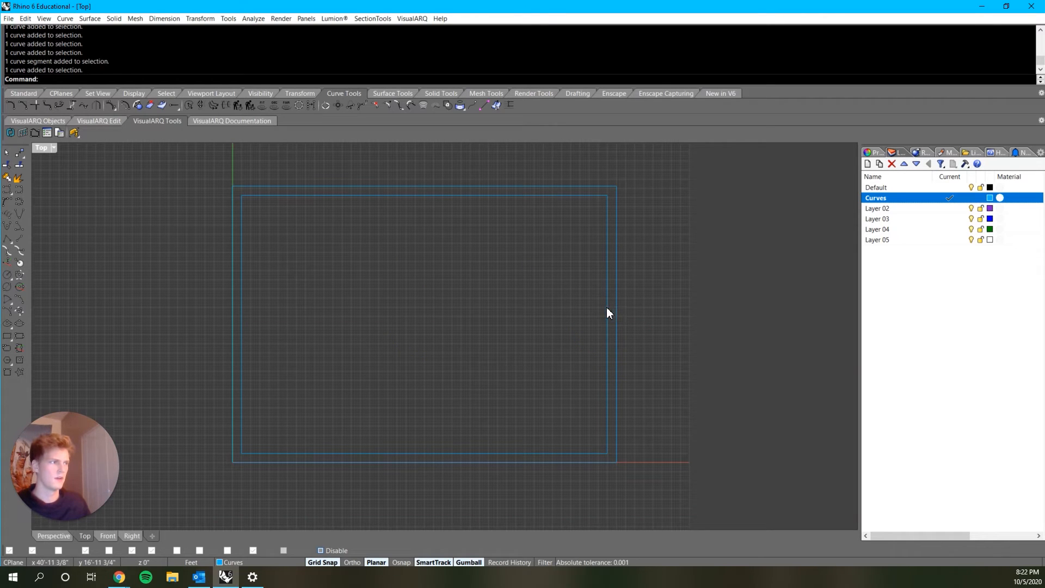
ctrl+shift+click(607, 308)
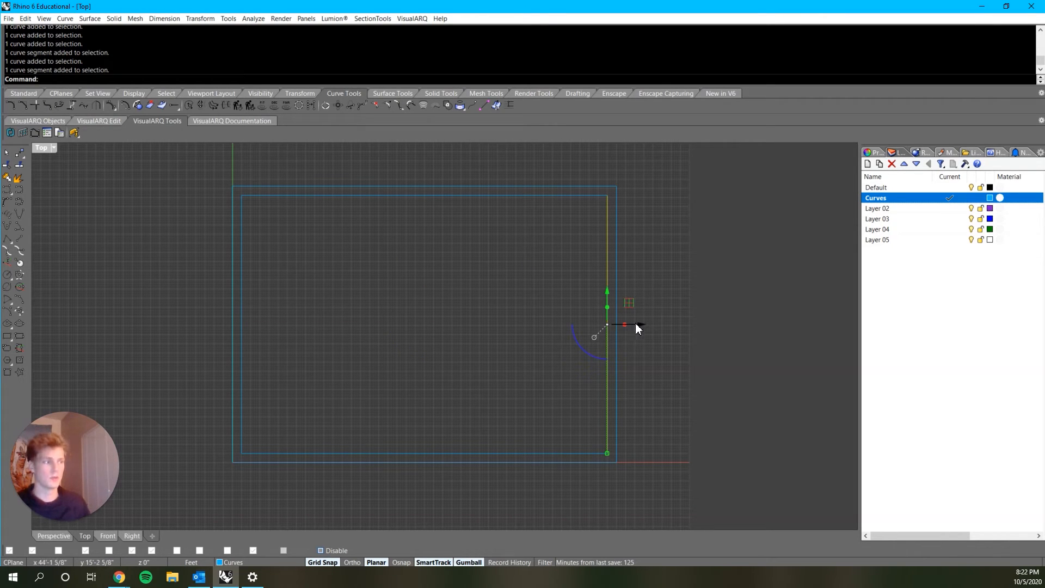
text(Copy)
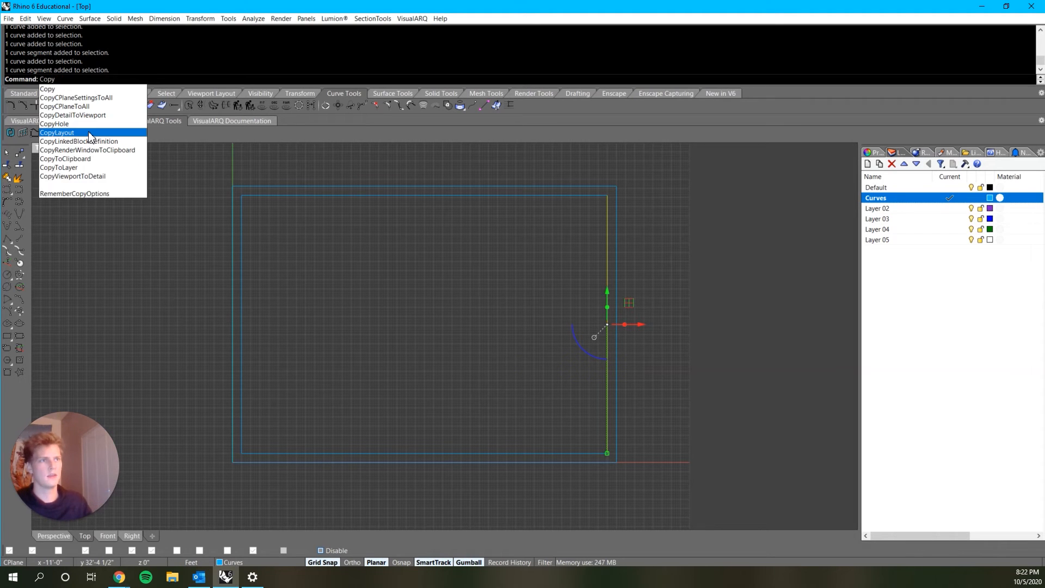
key(Return)
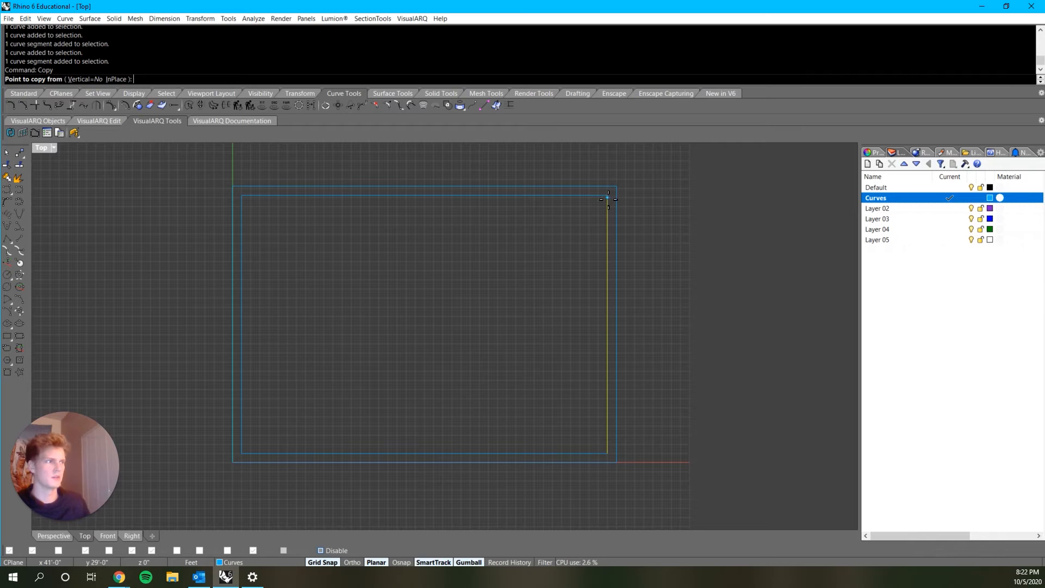
click(606, 232)
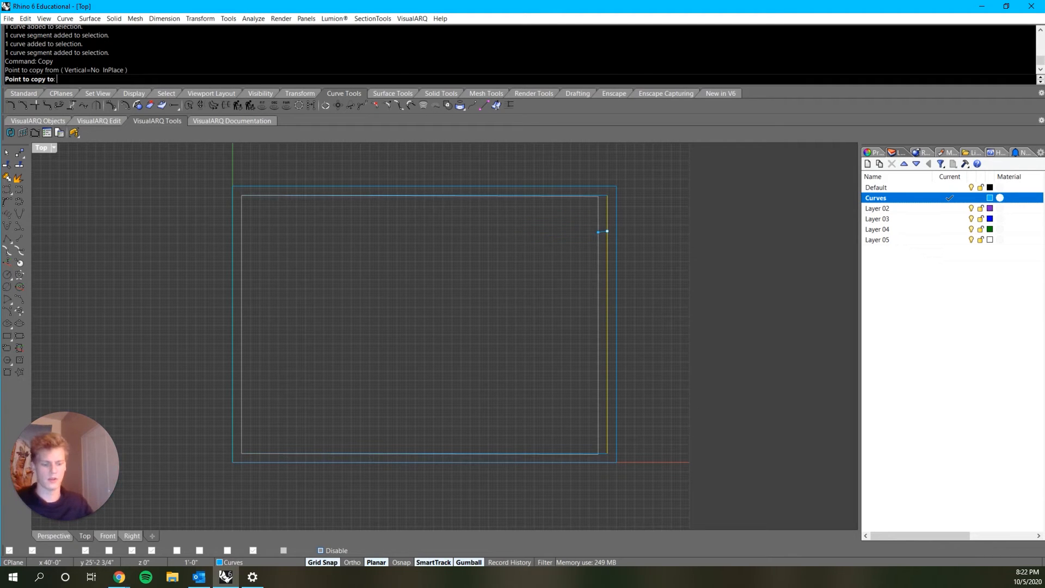
text(10)
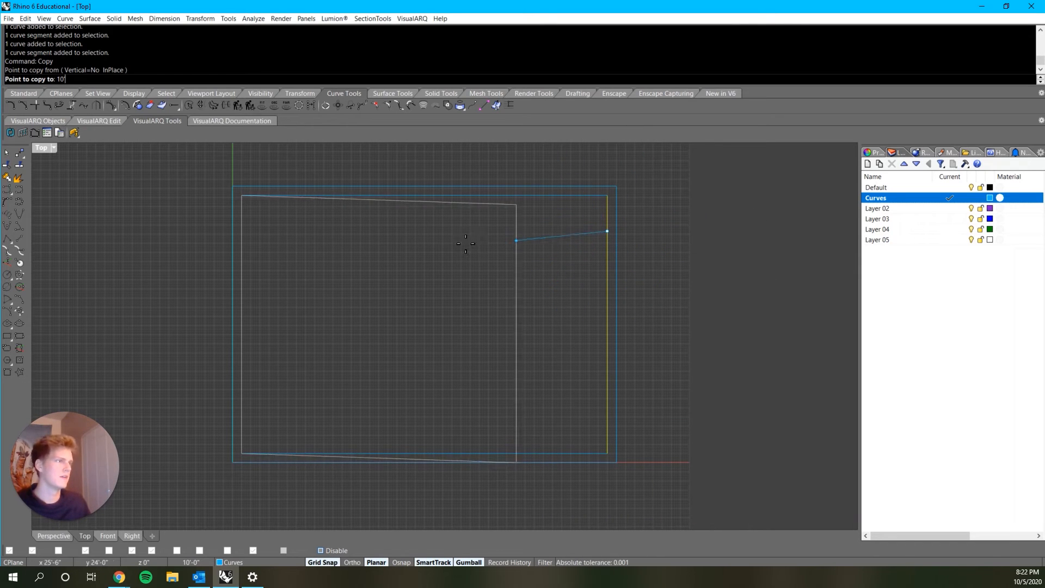
key(shift)
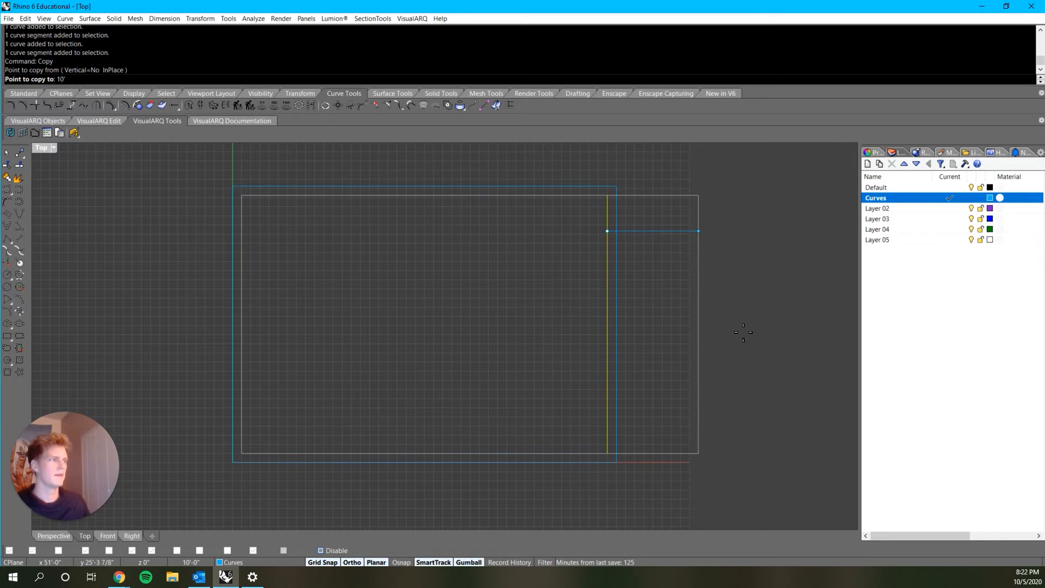
click(473, 261)
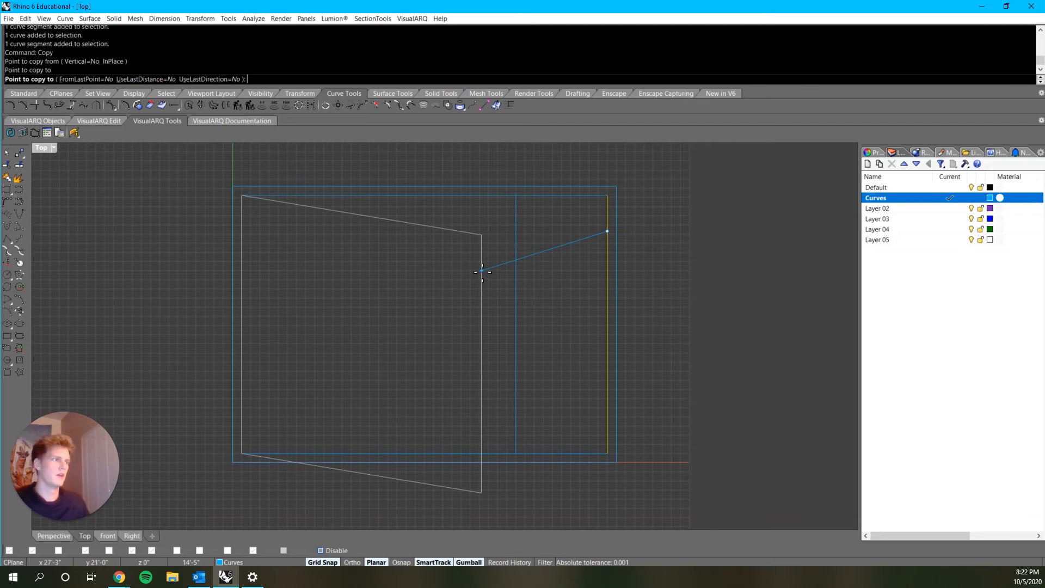
key(Return)
- Try offsetting the inner rectangle's right edge segment outward by 10', and delete the resulting line
text(offset)
key(Return)
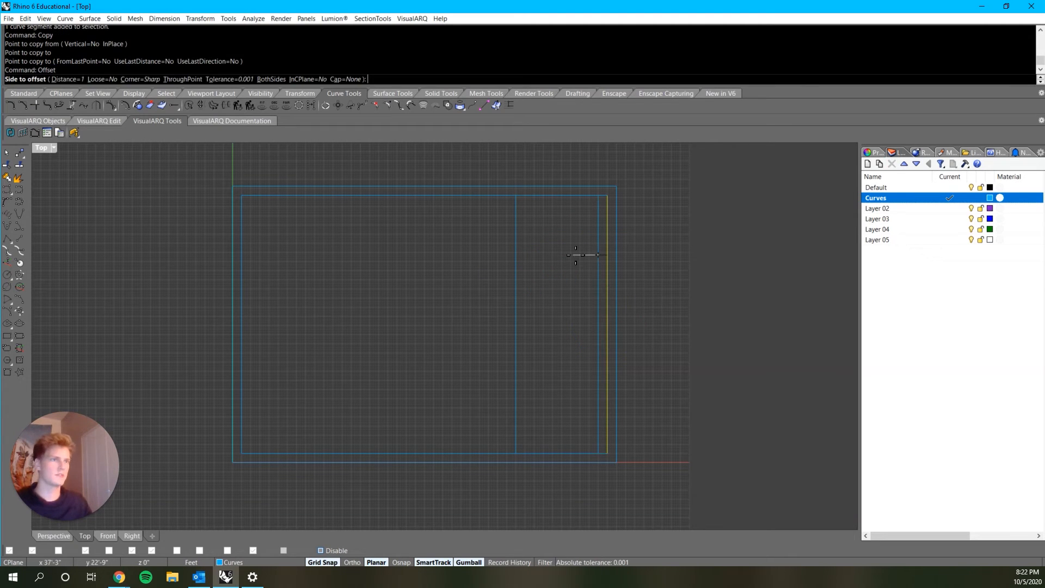
click(64, 80)
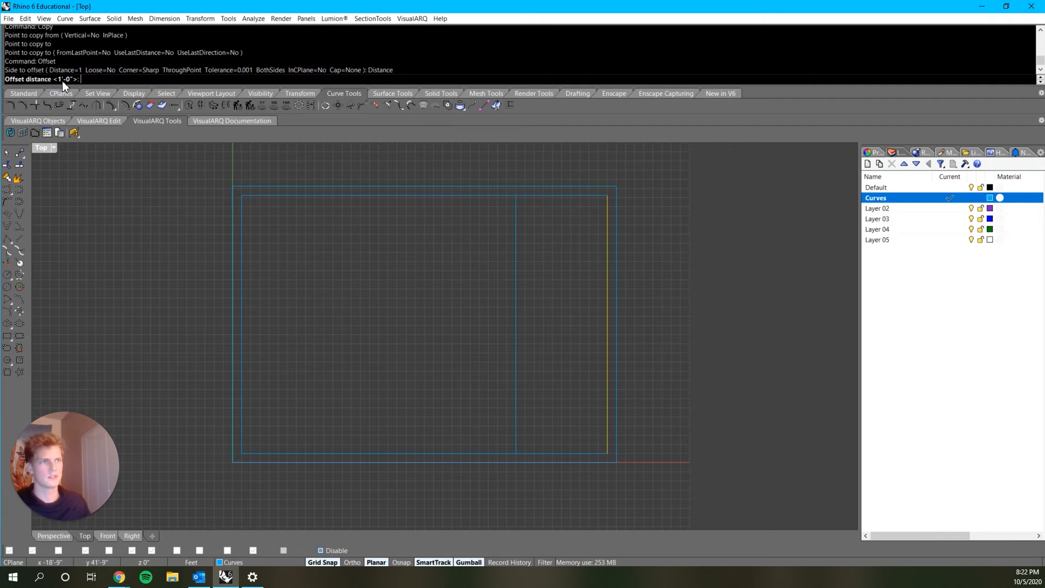
text(10)
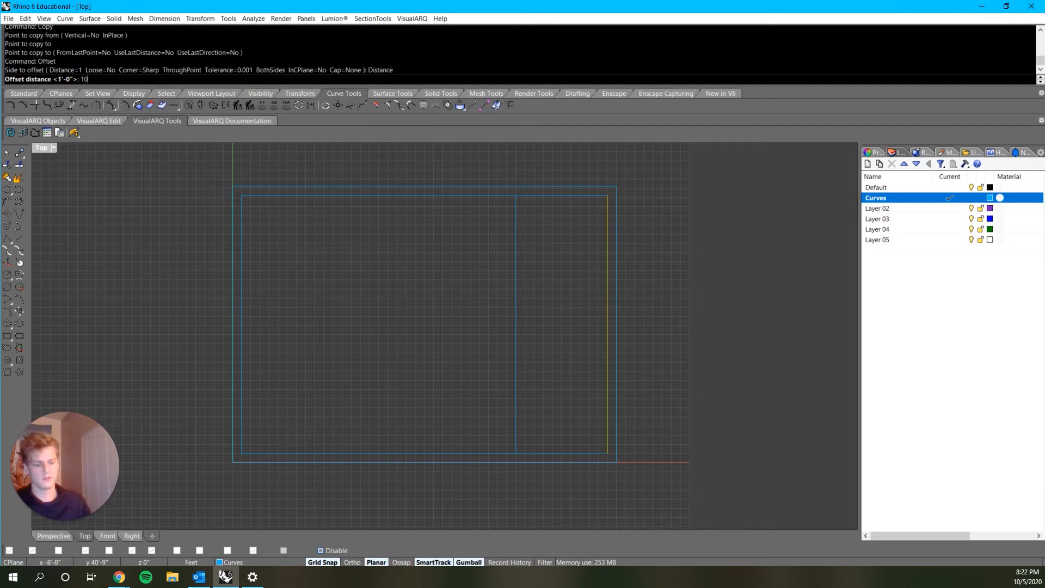
text(')
key(Return)
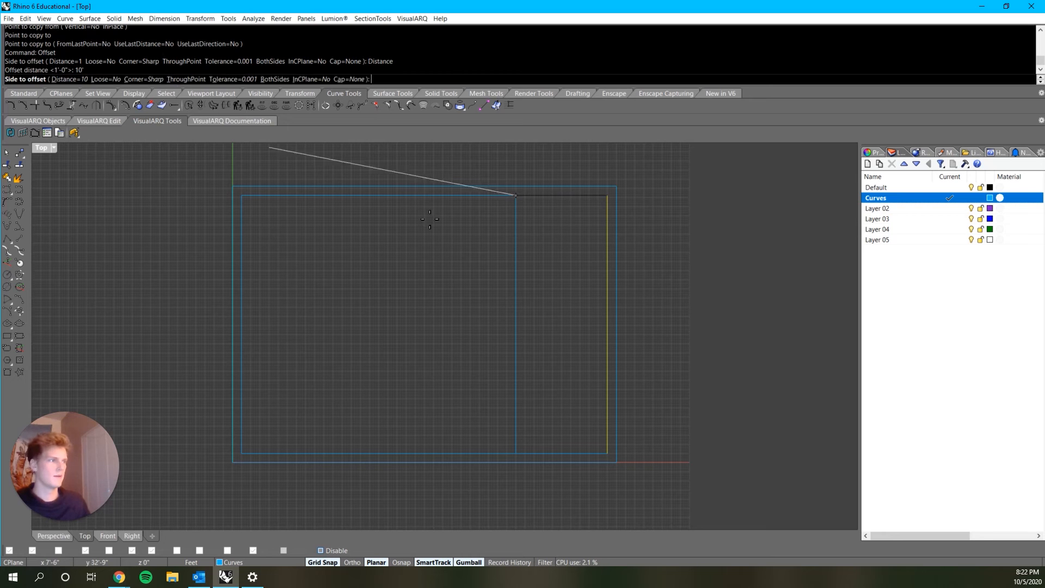
click(794, 294)
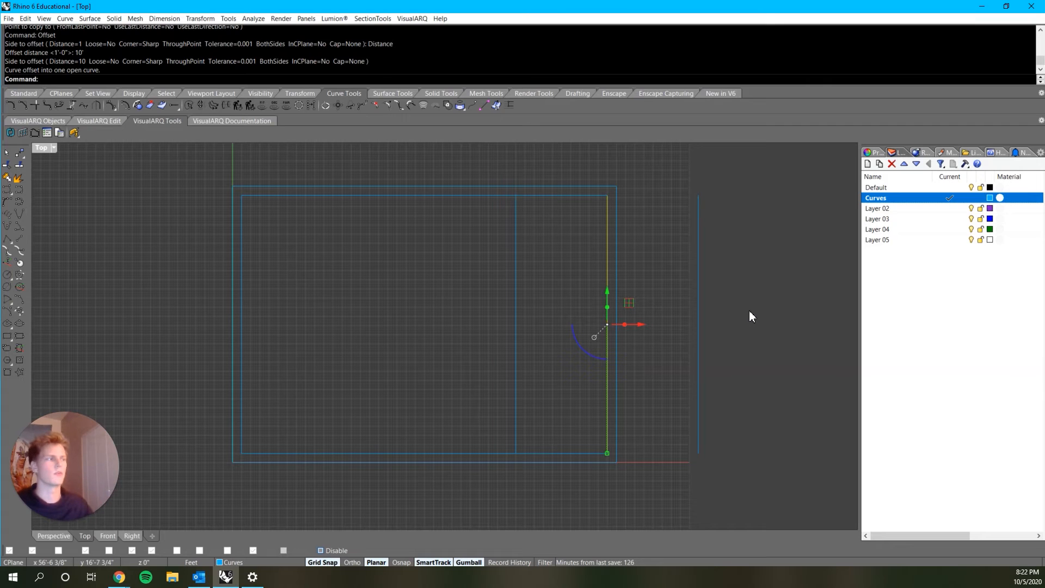
click(698, 228)
key(Delete)
- Offset the copied vertical line 5" toward the larger side of the inner rectangle
click(516, 260)
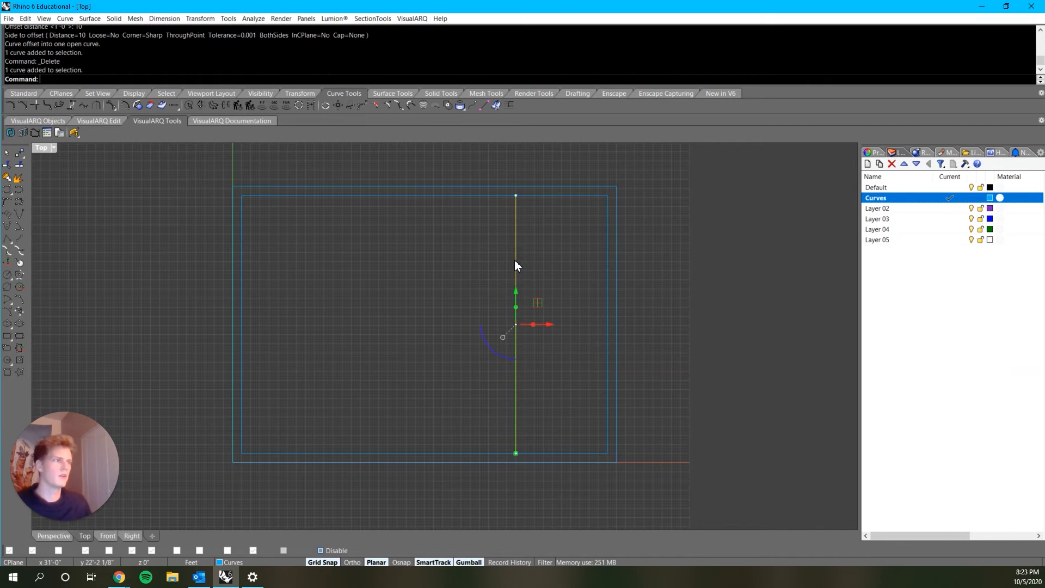
text(offset)
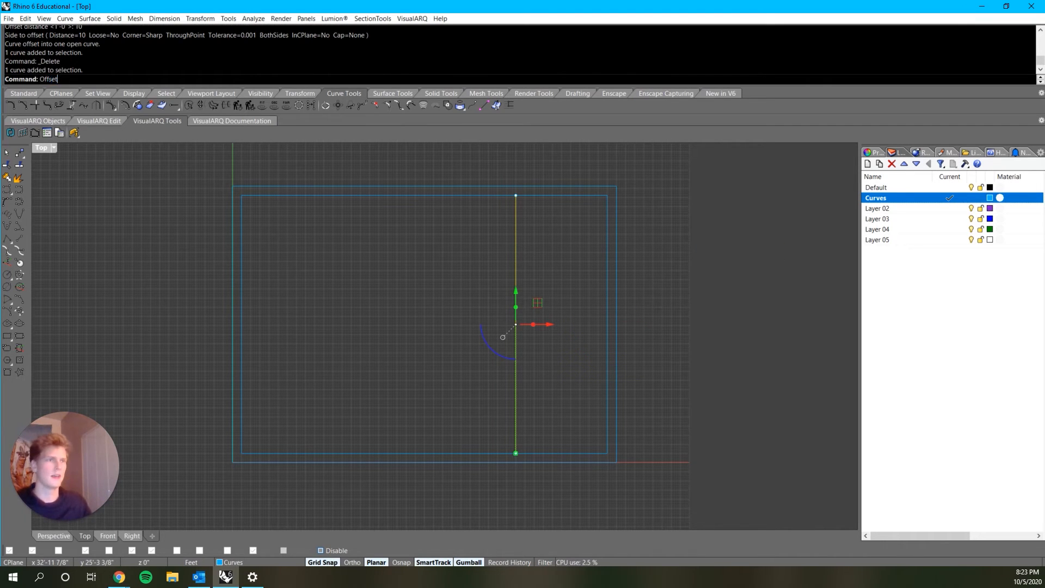
key(Return)
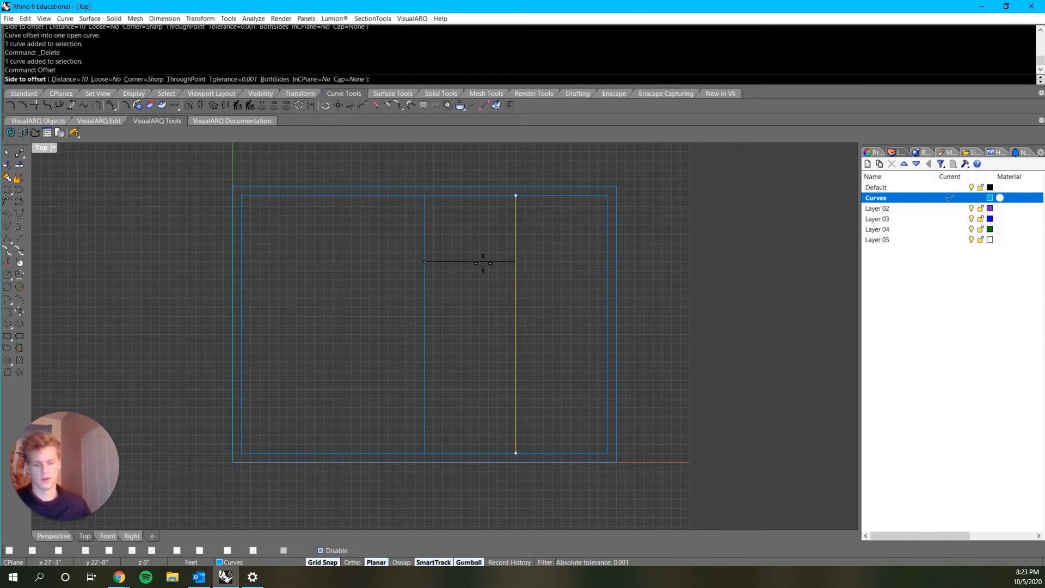
text(5")
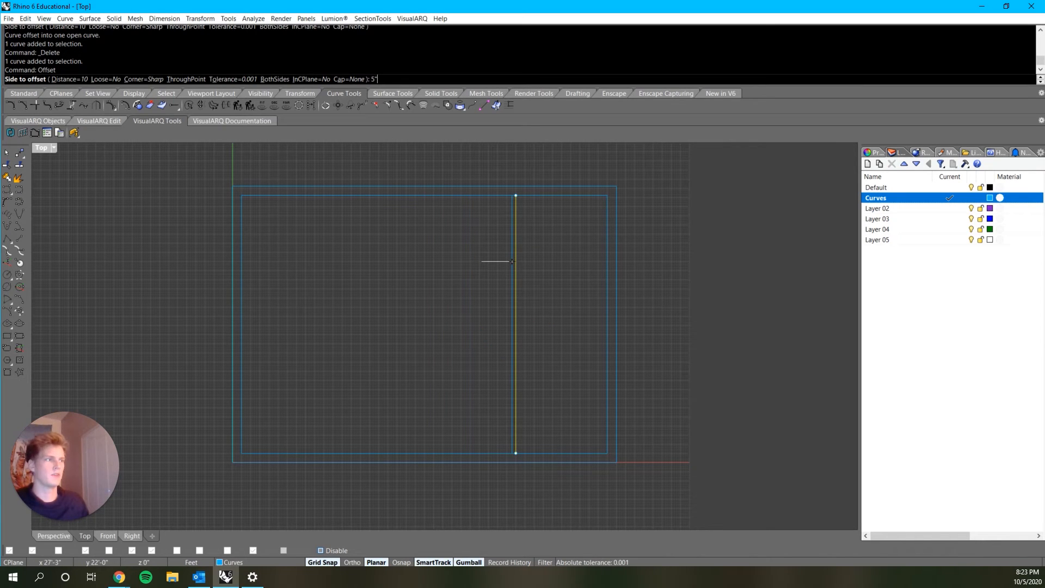
key(Return)
click(490, 261)
- Inspect the pair of vertical partition lines inside the inner rectangle, close up and with both selected
scroll(534, 260, up, 1)
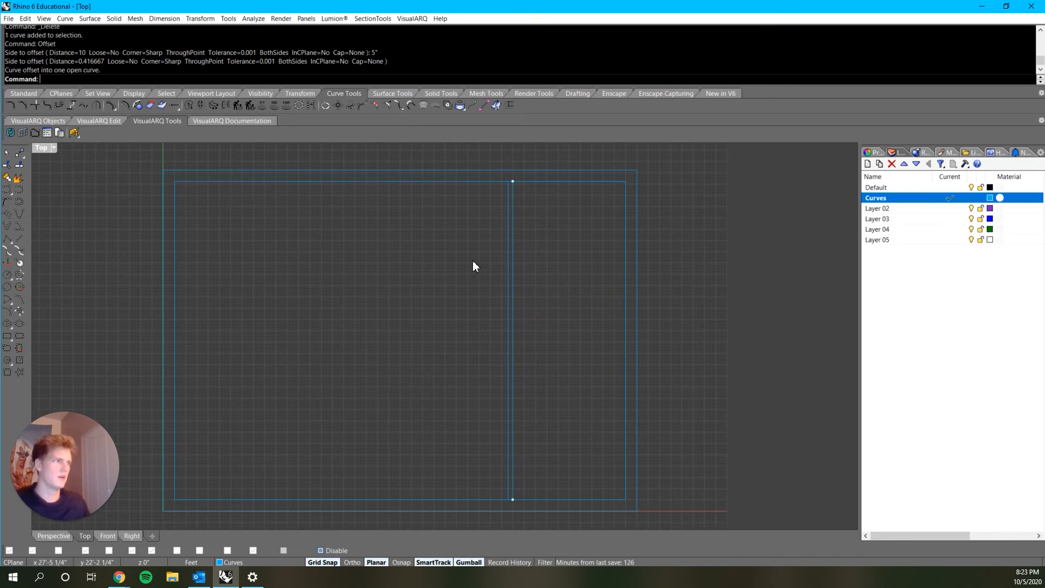
scroll(509, 231, up, 6)
click(505, 229)
scroll(556, 239, down, 6)
click(556, 240)
scroll(556, 249, up, 2)
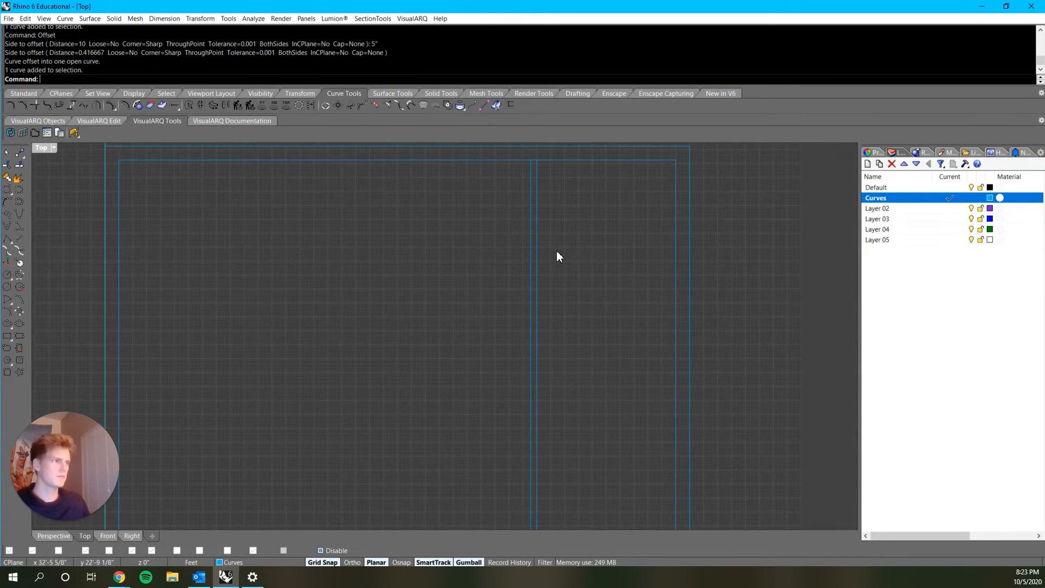
drag(557, 250, 515, 286)
scroll(568, 258, down, 6)
click(573, 253)
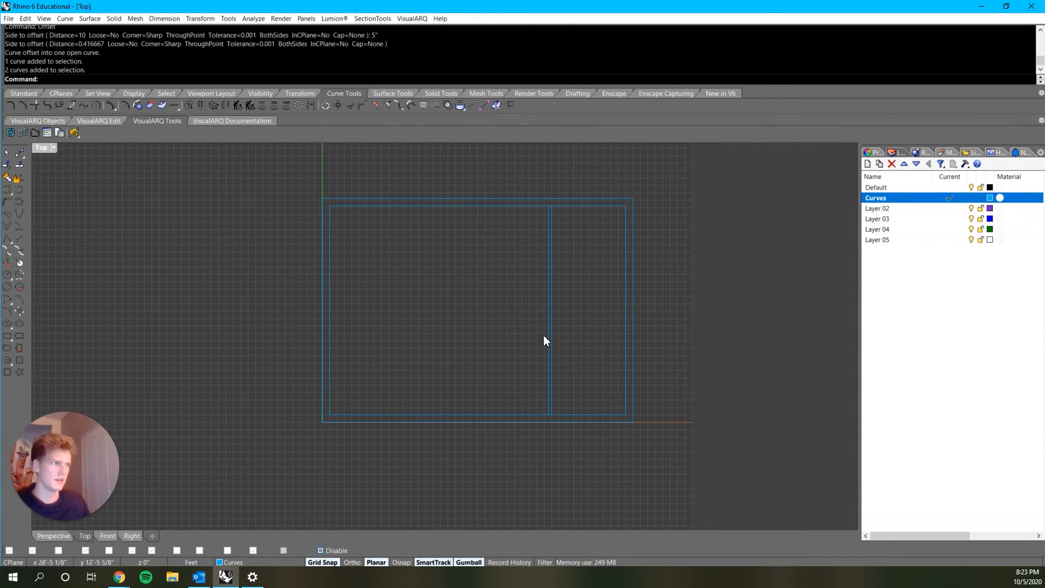
- Draw a horizontal polyline from the midpoint of the inner rectangle's left edge to the nearest vertical partition line
scroll(622, 201, up, 4)
scroll(620, 195, down, 2)
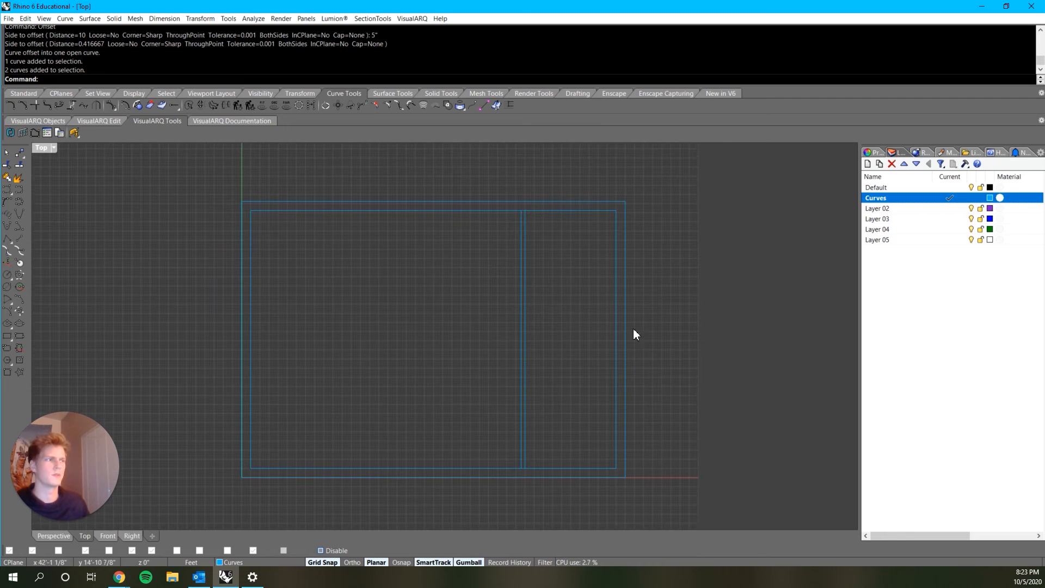
scroll(269, 302, up, 1)
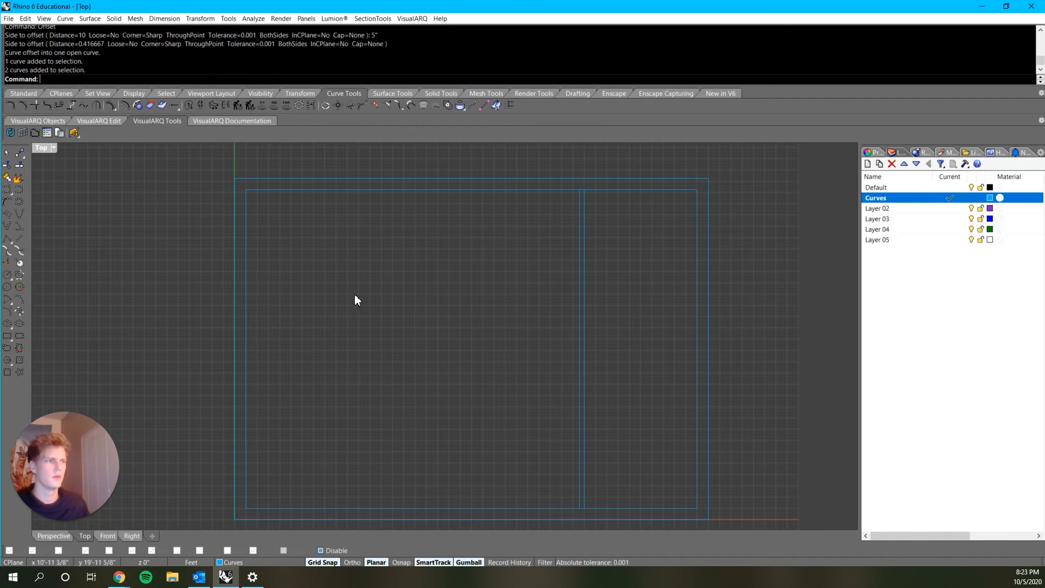
text(Polyline)
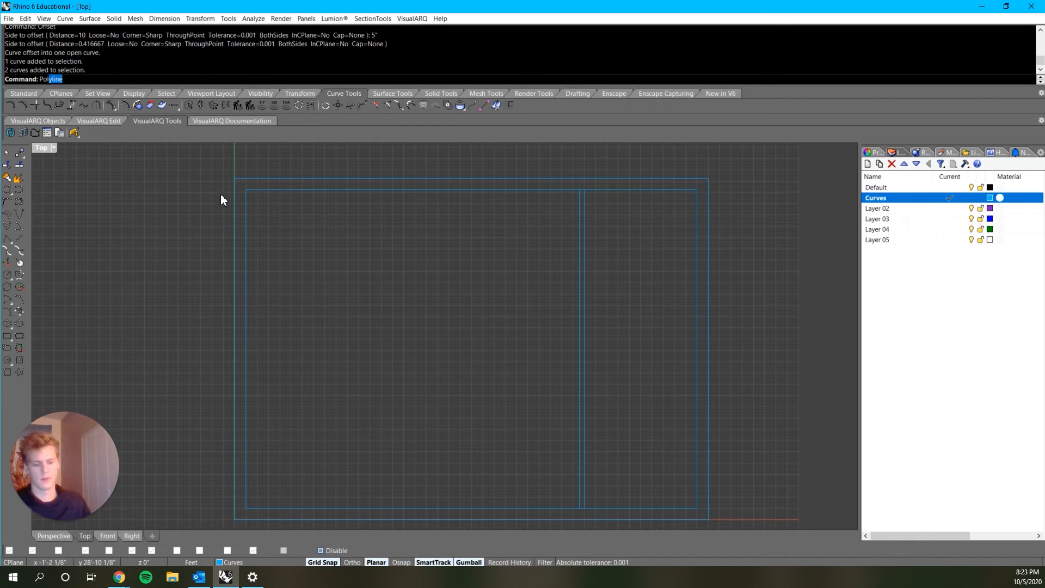
key(Return)
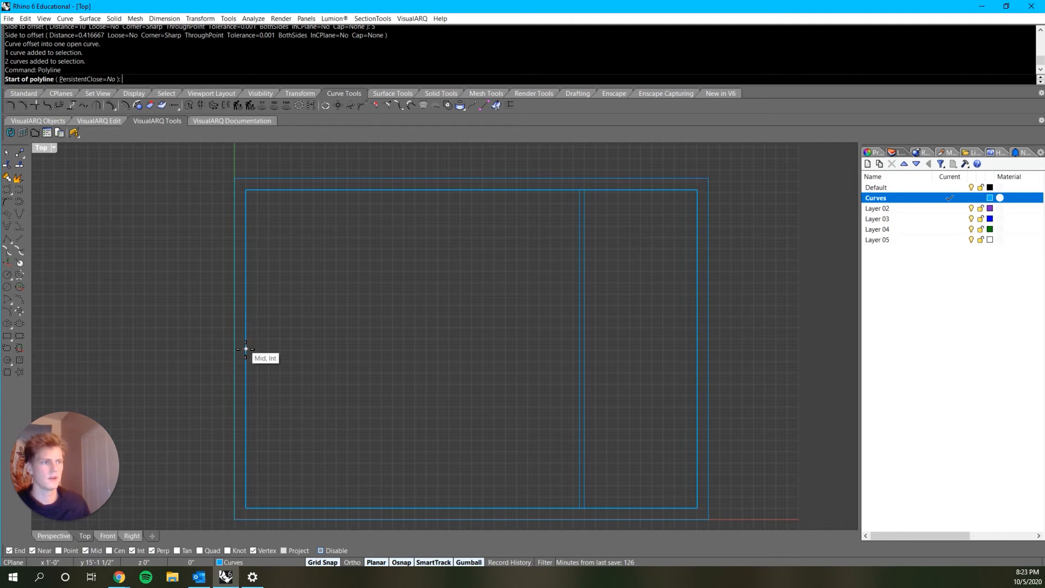
click(246, 349)
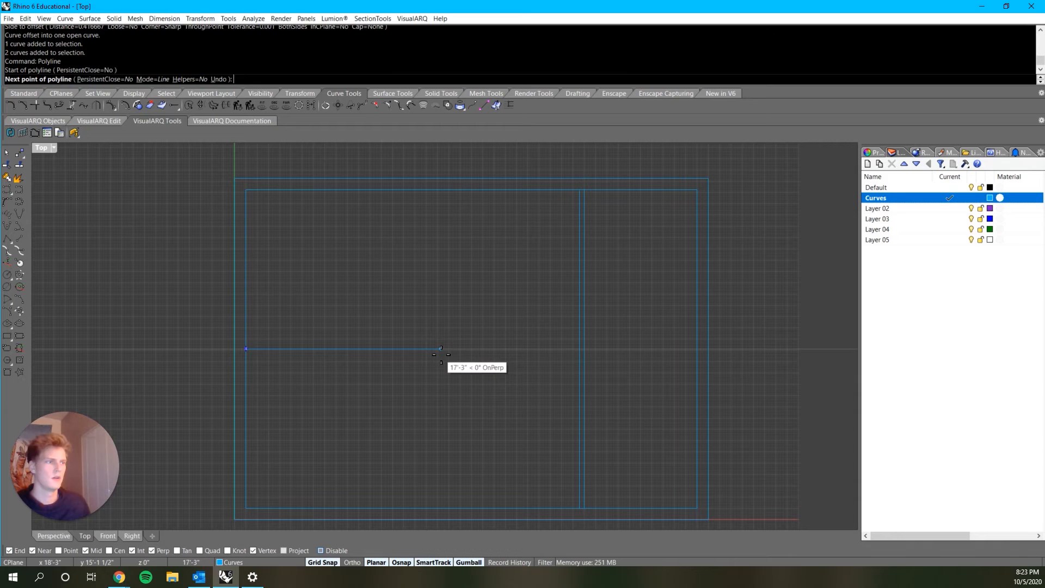
click(581, 351)
key(Return)
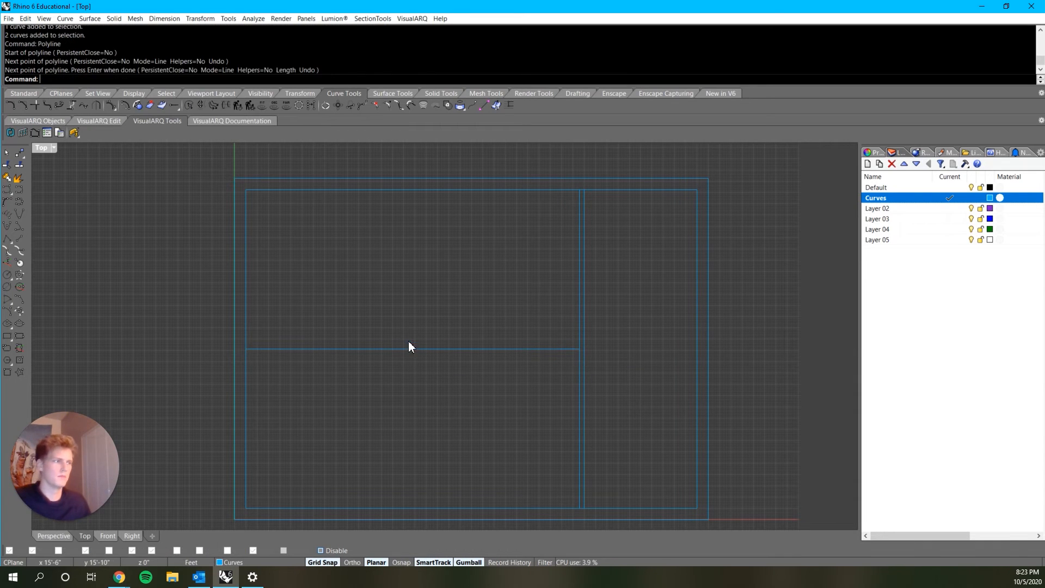
- Try copying the horizontal line 5' upward with the gumball and nudging the copy, and undo both changes
click(412, 349)
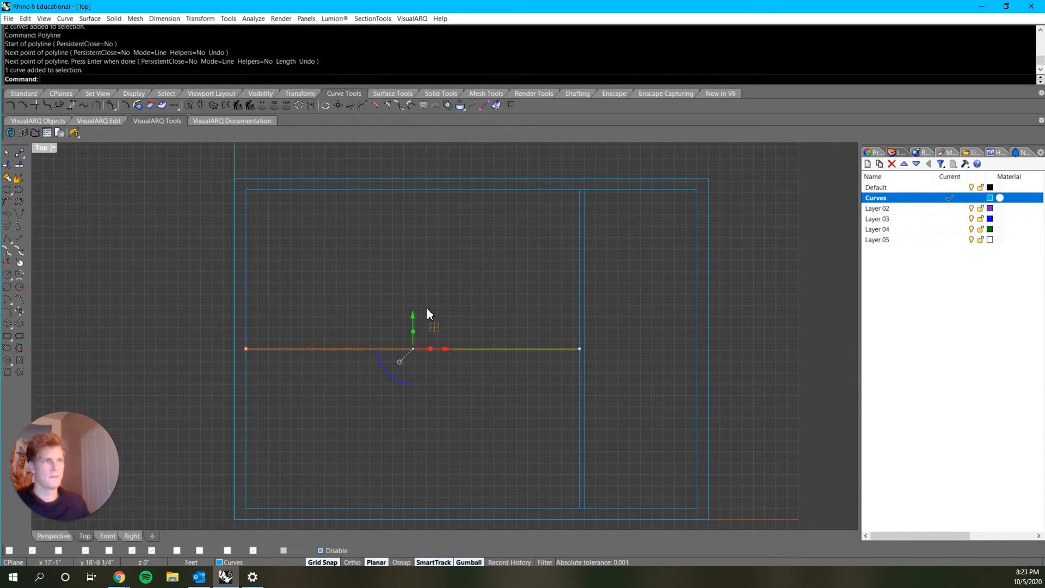
alt+click(416, 324)
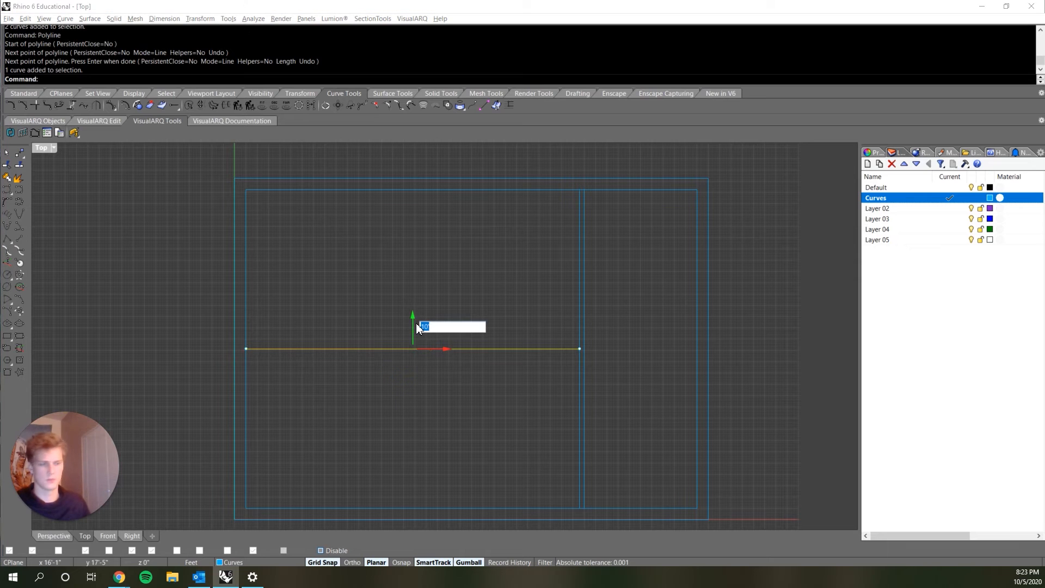
text(5)
key(Return)
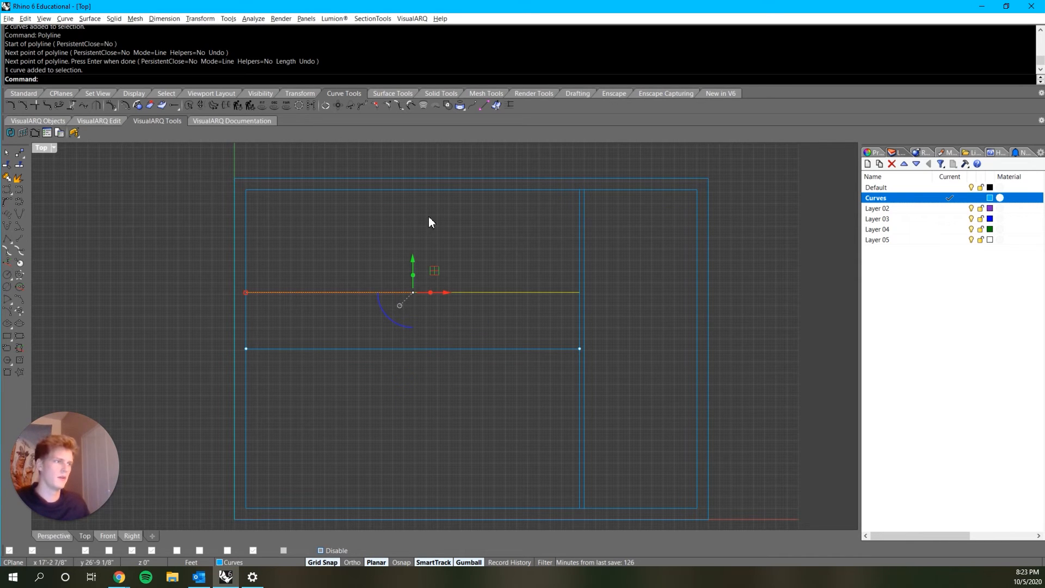
scroll(417, 270, up, 4)
scroll(421, 271, down, 4)
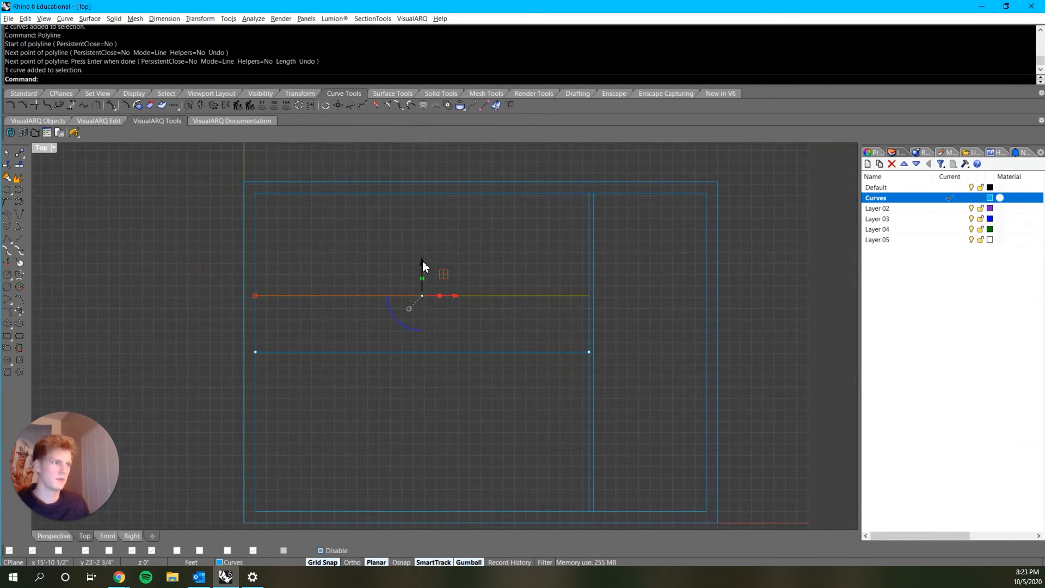
drag(421, 271, 424, 256)
key(ctrl+z)
key(ctrl+z)
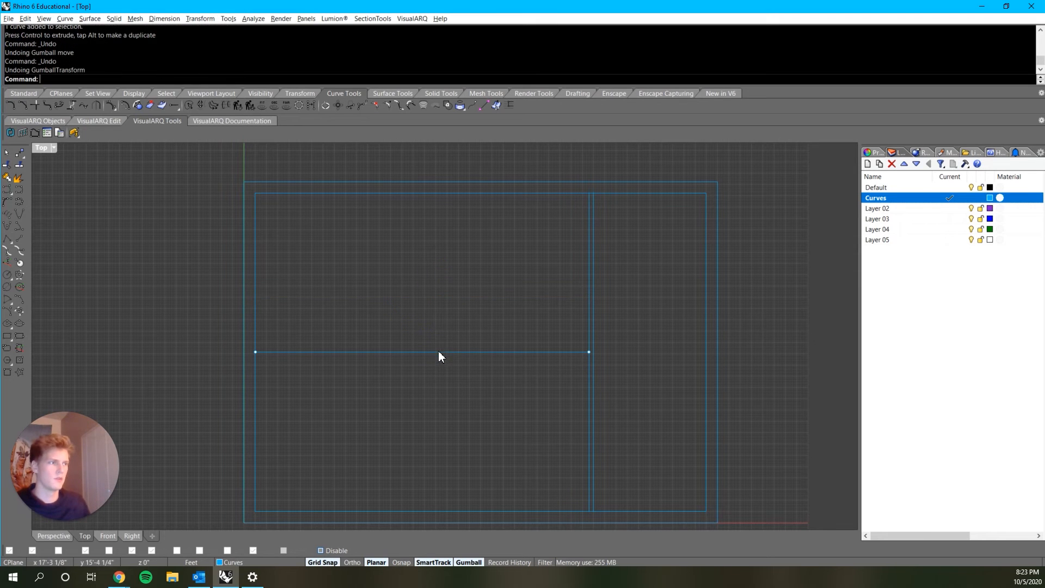
- Delete the horizontal line between the inner rectangle's left edge and the vertical partition lines
scroll(550, 384, down, 3)
scroll(536, 335, up, 1)
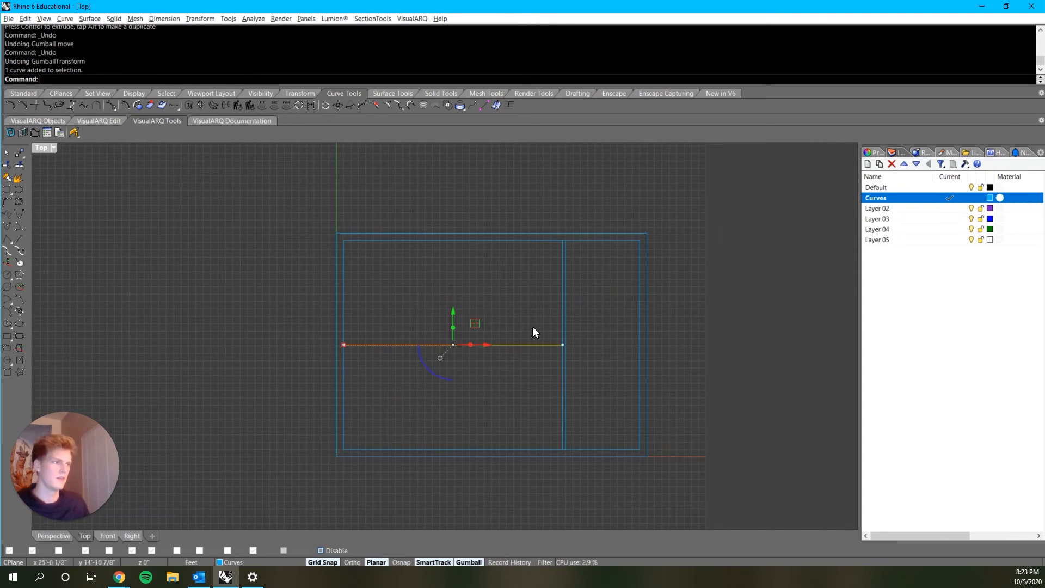
key(Escape)
click(516, 345)
key(Delete)
- Copy the pair of vertical partition lines 15' to the left along the X axis
scroll(580, 350, up, 2)
drag(580, 350, 508, 373)
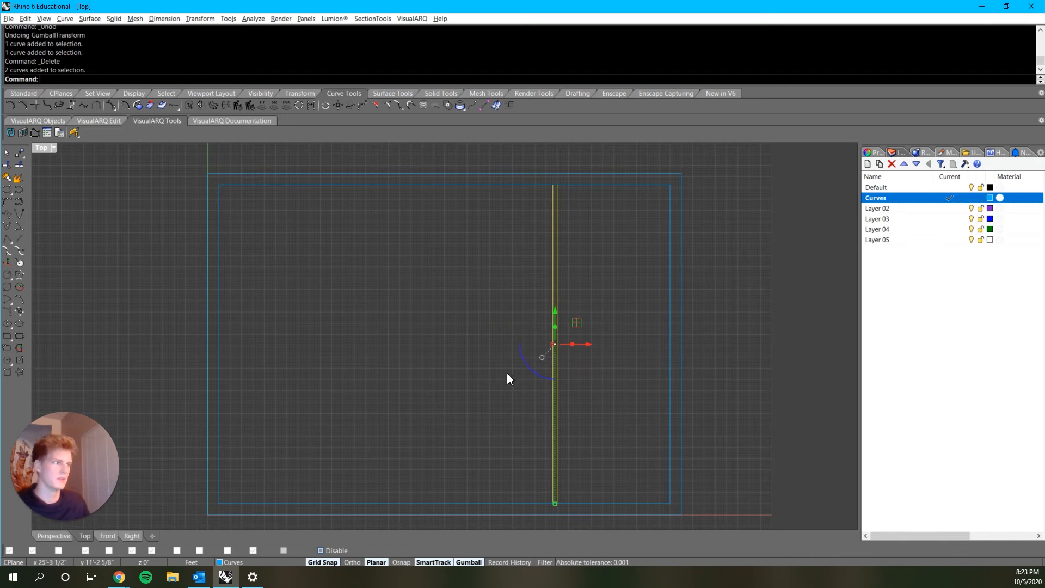
click(587, 344)
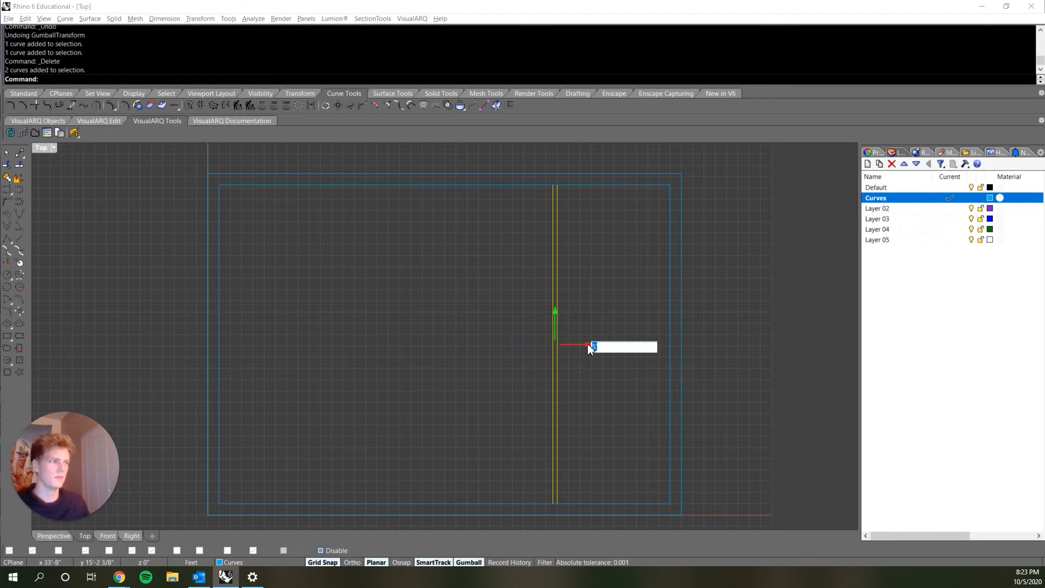
text(-1)
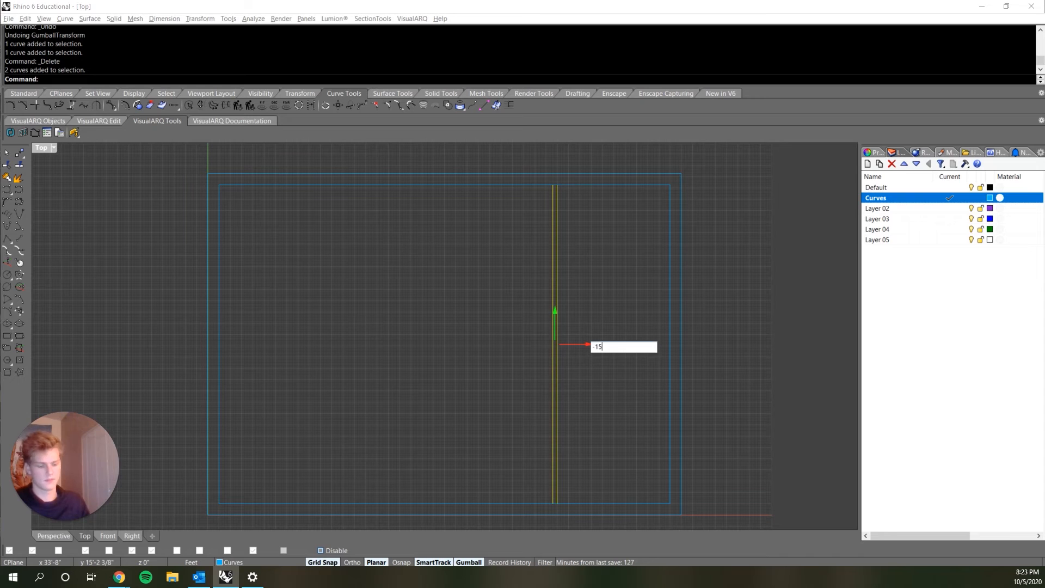
key(Return)
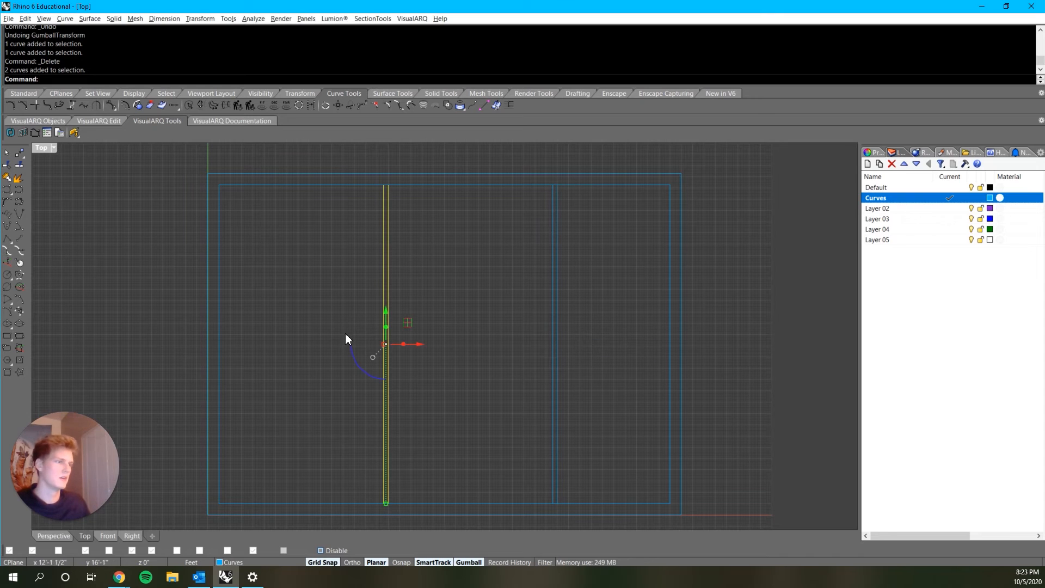
drag(432, 297, 336, 350)
click(353, 369)
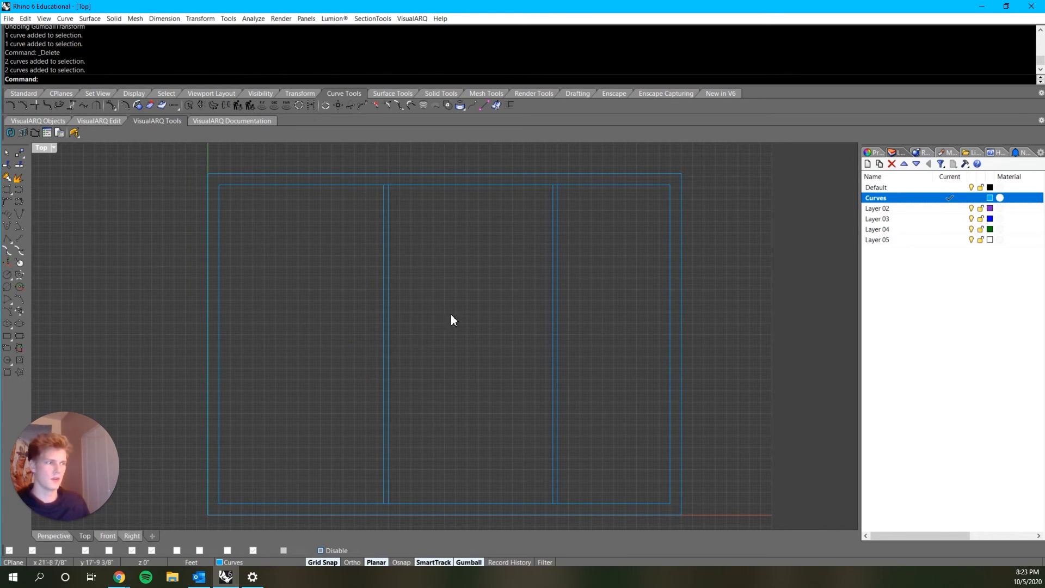
- Create a copy of the left vertical partition pair rotated by 90 degrees, giving two horizontal lines
drag(428, 326, 364, 371)
click(362, 370)
text(90)
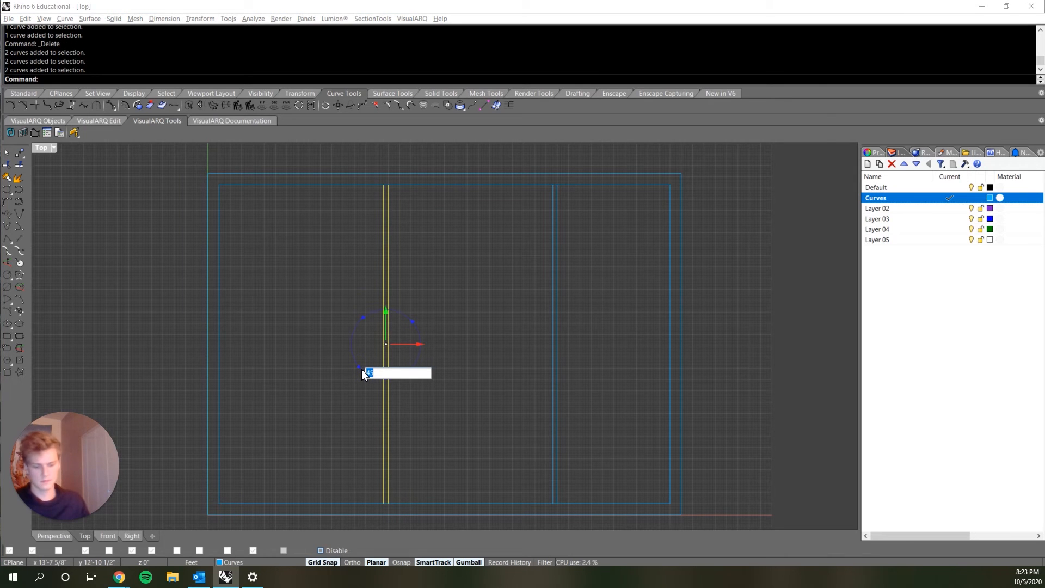
key(Return)
- Move the horizontal pair from its upper line's left endpoint perpendicularly onto the inner rectangle's left edge
scroll(234, 353, up, 6)
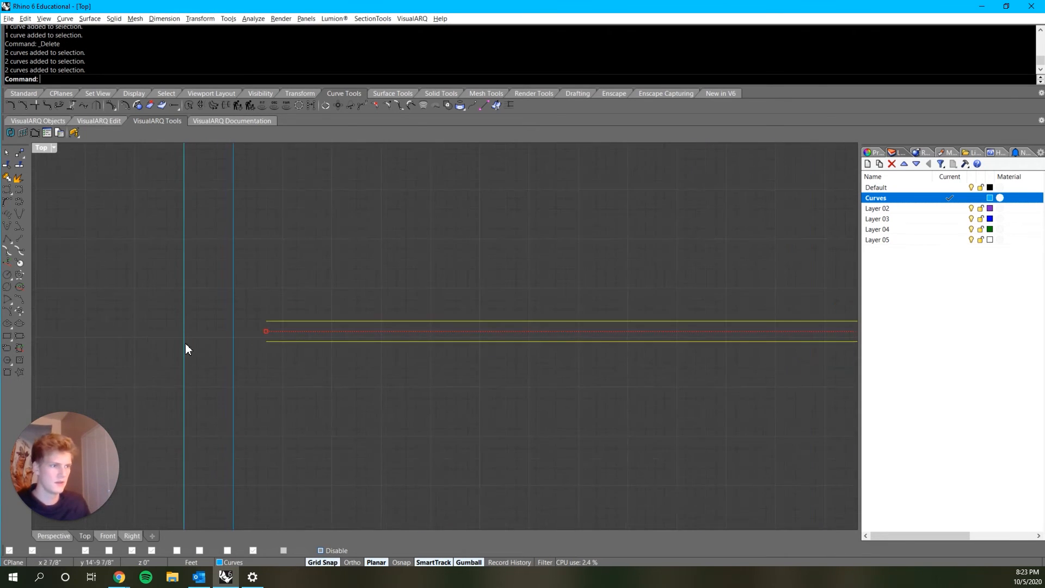
text(move)
key(Return)
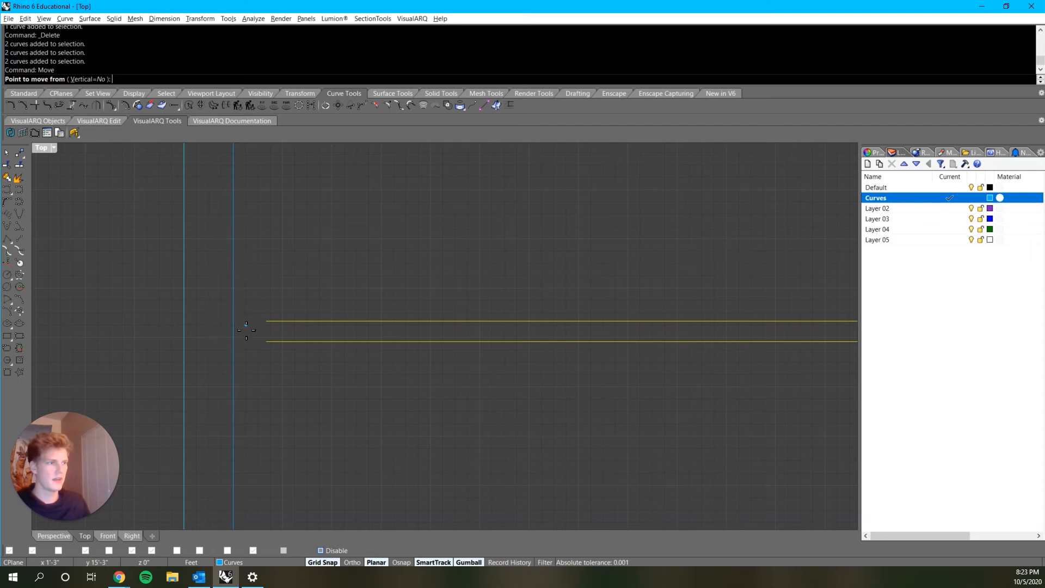
click(266, 321)
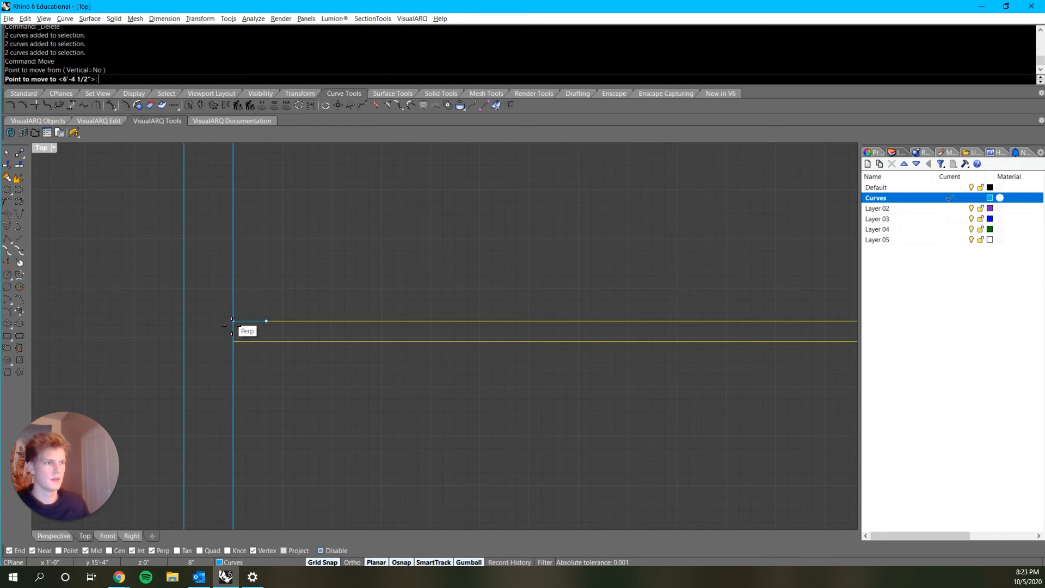
click(233, 348)
scroll(396, 355, down, 3)
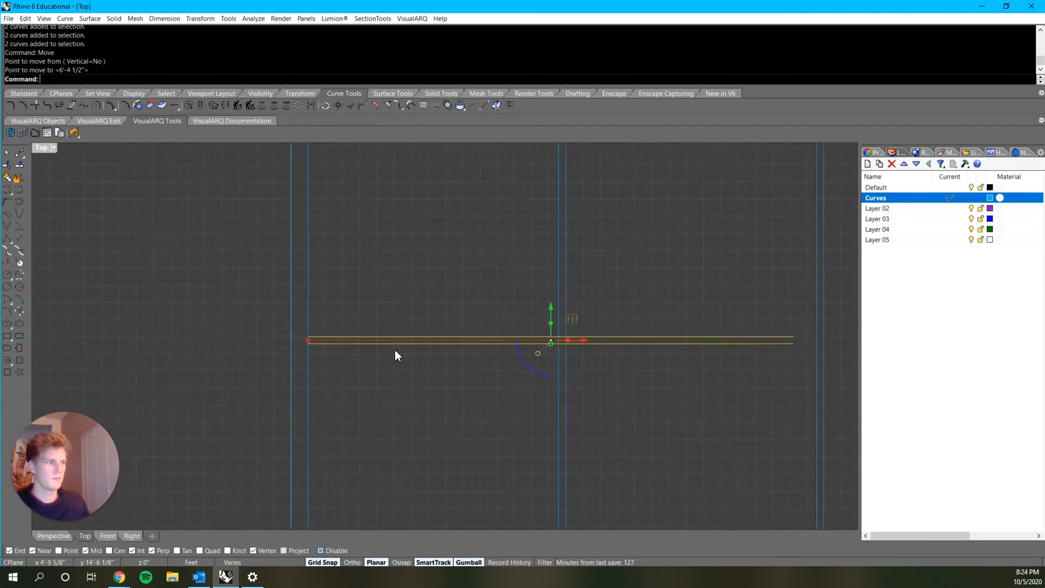
scroll(395, 355, down, 5)
scroll(526, 325, up, 6)
key(Escape)
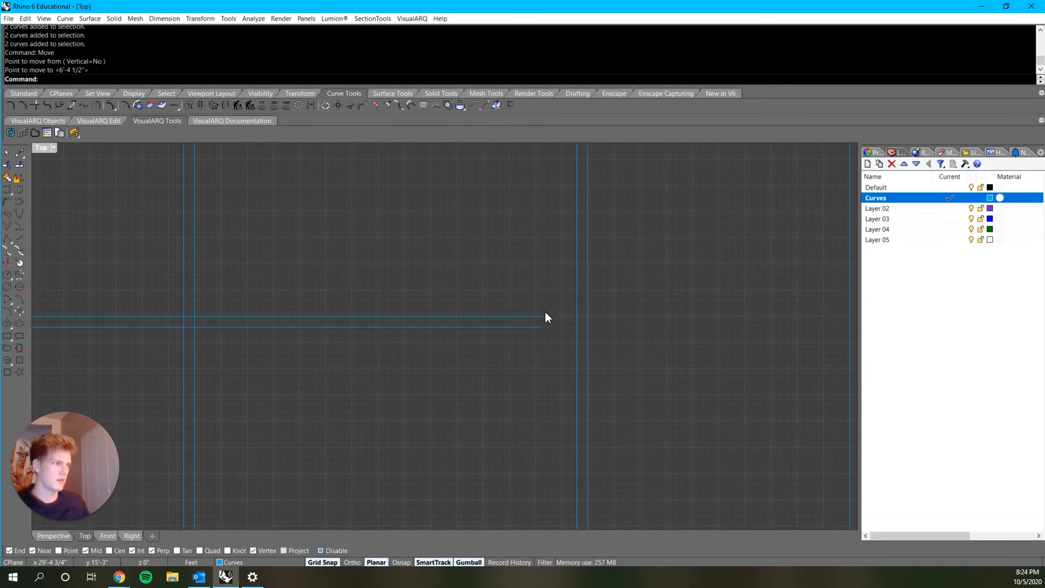
- Stretch the right endpoint of the upper horizontal line to the inner rectangle's right edge
click(543, 317)
click(529, 367)
scroll(543, 316, up, 6)
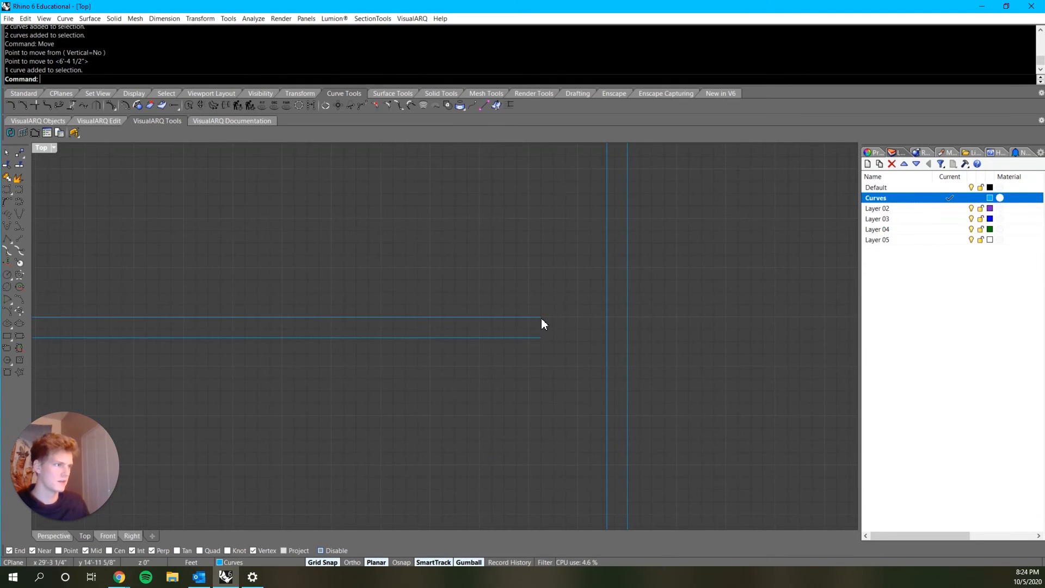
click(541, 318)
click(541, 317)
scroll(652, 330, down, 4)
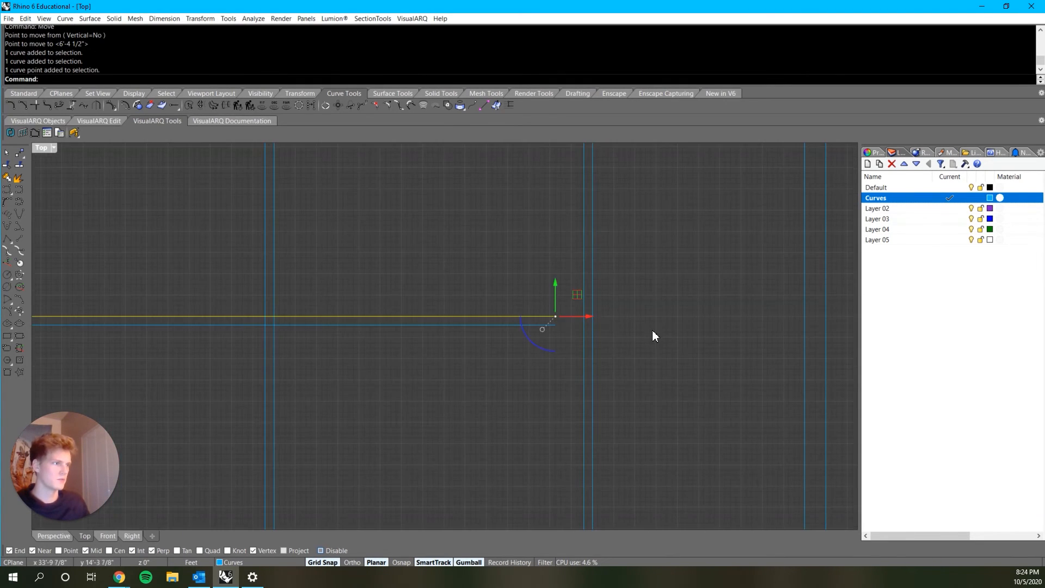
scroll(569, 329, up, 3)
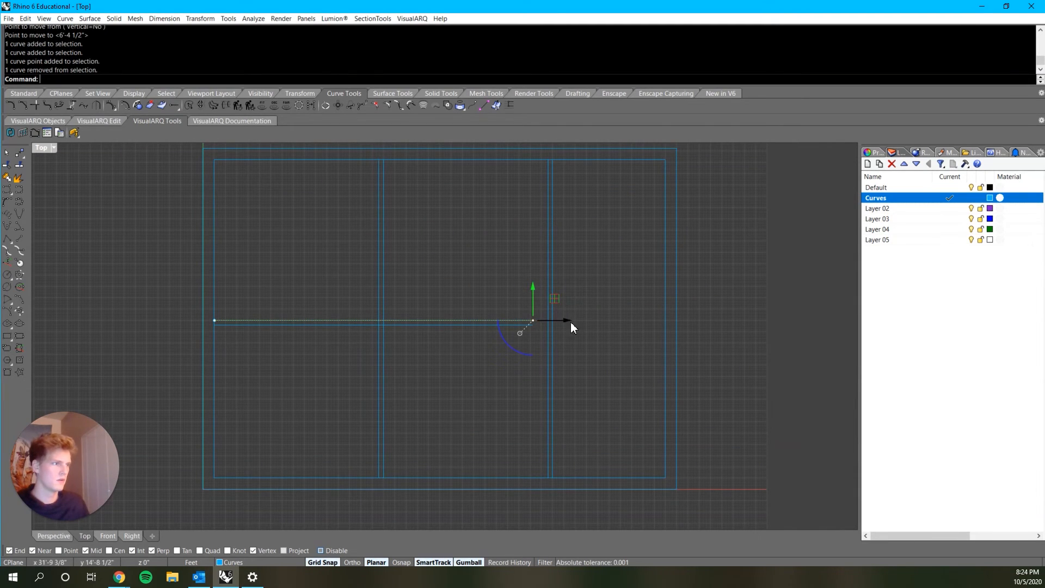
drag(570, 323, 691, 332)
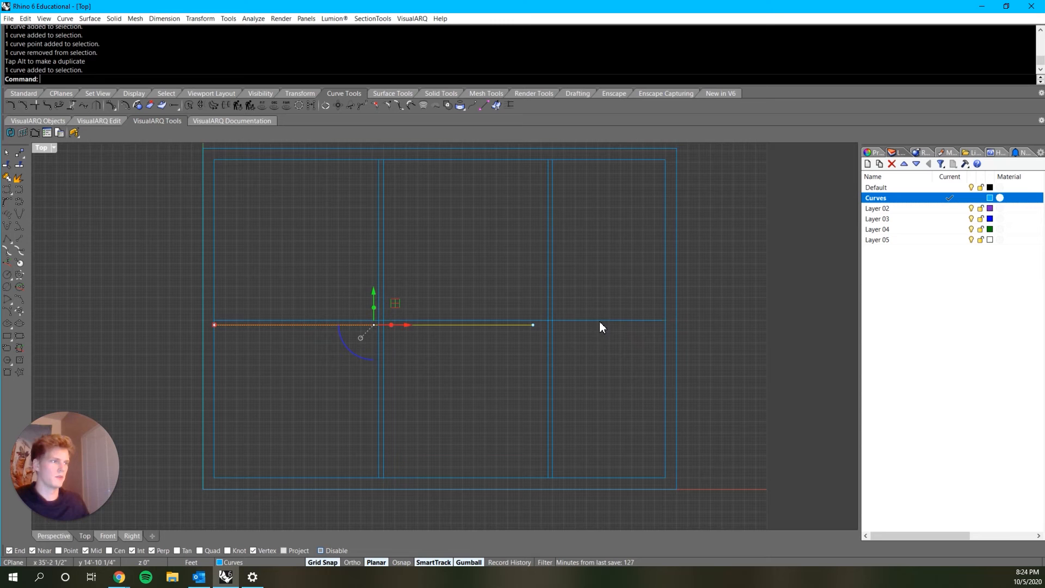
scroll(393, 304, down, 1)
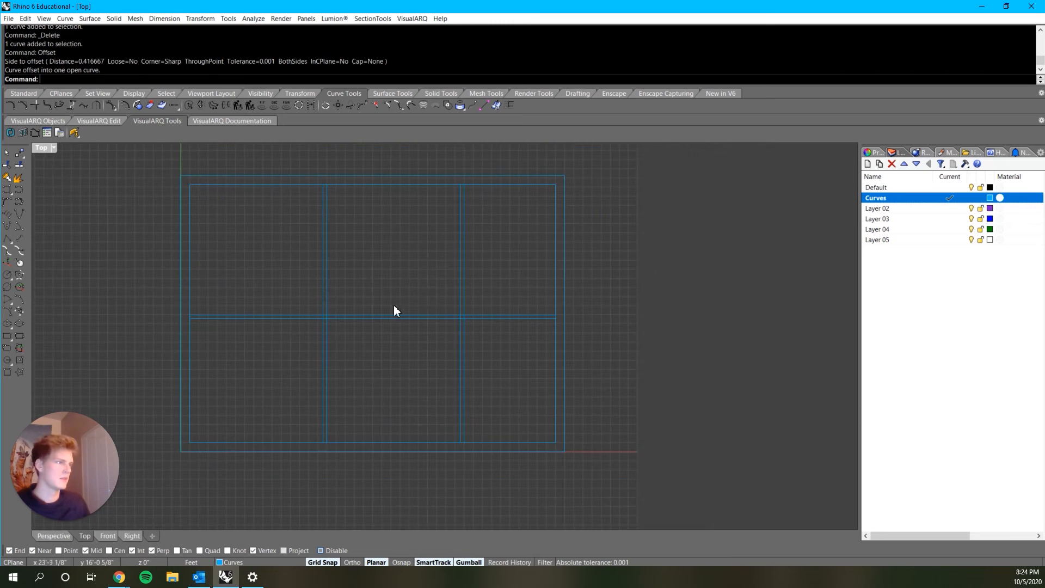
- Move the two full-width horizontal partition lines upward together inside the inner rectangle
scroll(418, 310, up, 2)
scroll(504, 318, up, 6)
drag(492, 262, 374, 298)
click(549, 293)
scroll(535, 290, down, 6)
scroll(535, 291, down, 2)
drag(536, 292, 517, 356)
right_drag(401, 353, 407, 421)
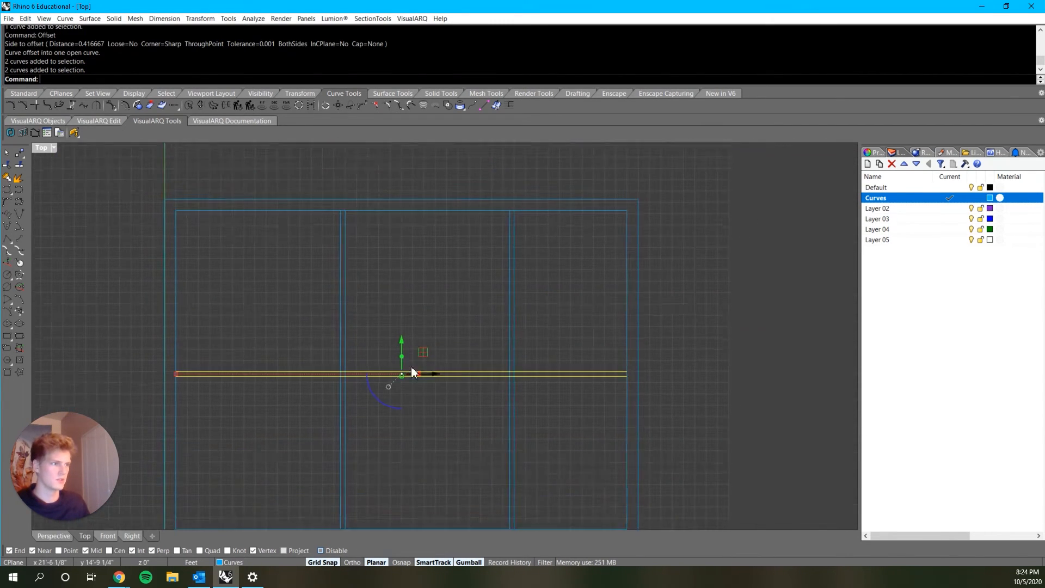
scroll(416, 355, up, 4)
drag(390, 356, 391, 296)
scroll(557, 415, down, 3)
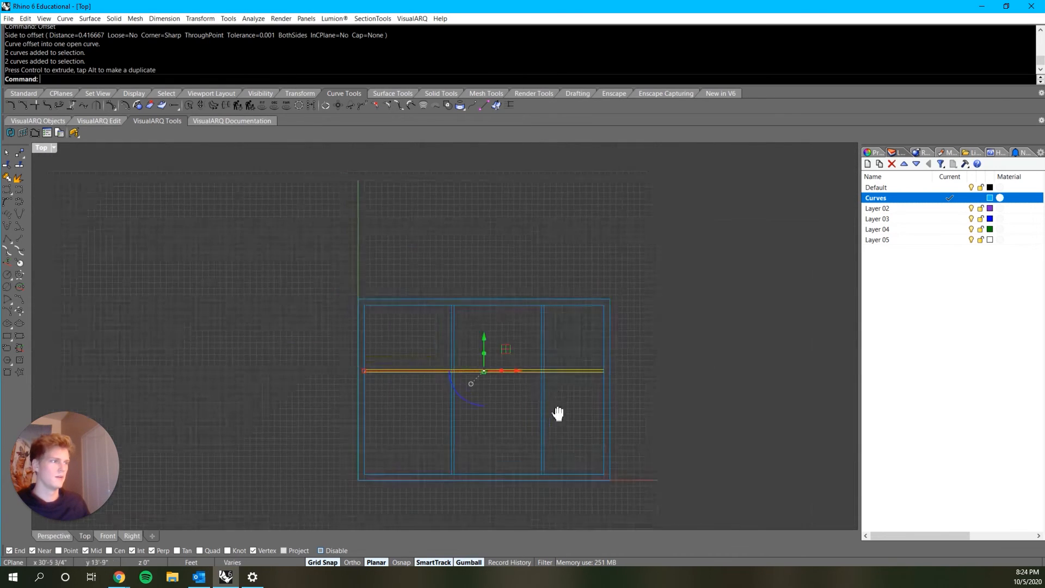
scroll(408, 325, up, 6)
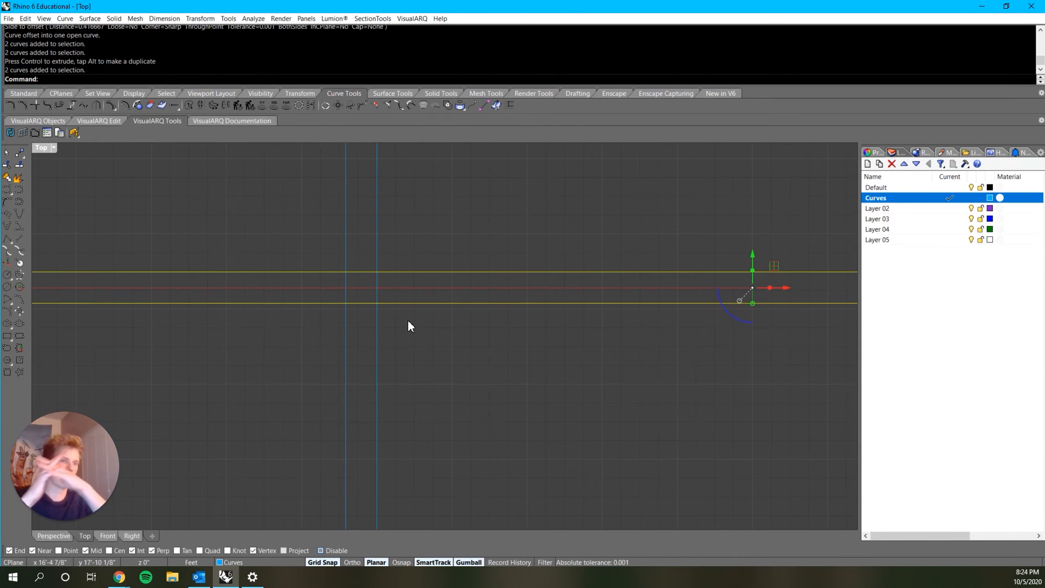
scroll(422, 319, down, 4)
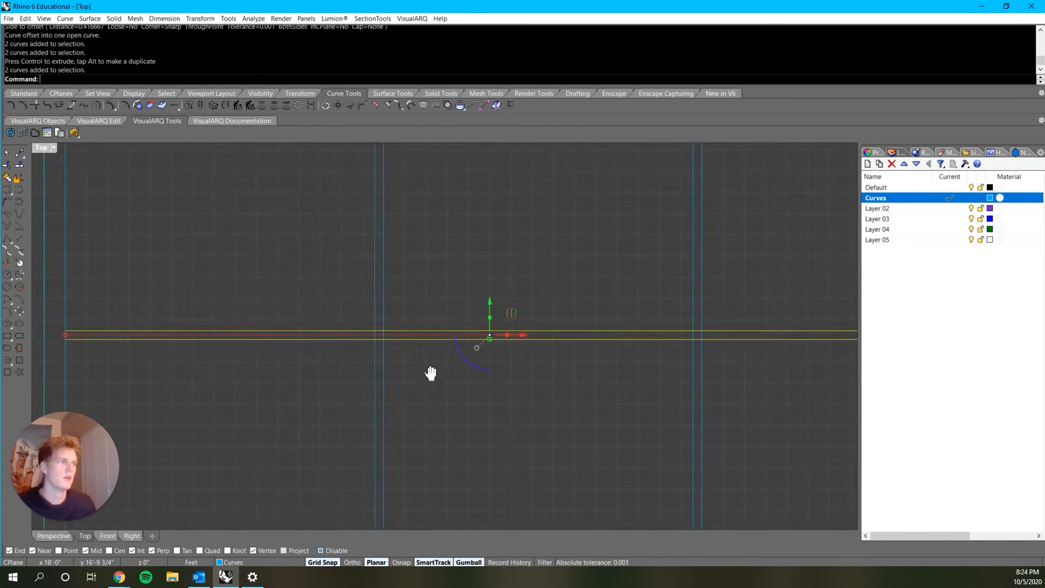
key(Escape)
- Split the two horizontal partition lines, using the four vertical partition lines as cutting objects
scroll(362, 332, up, 4)
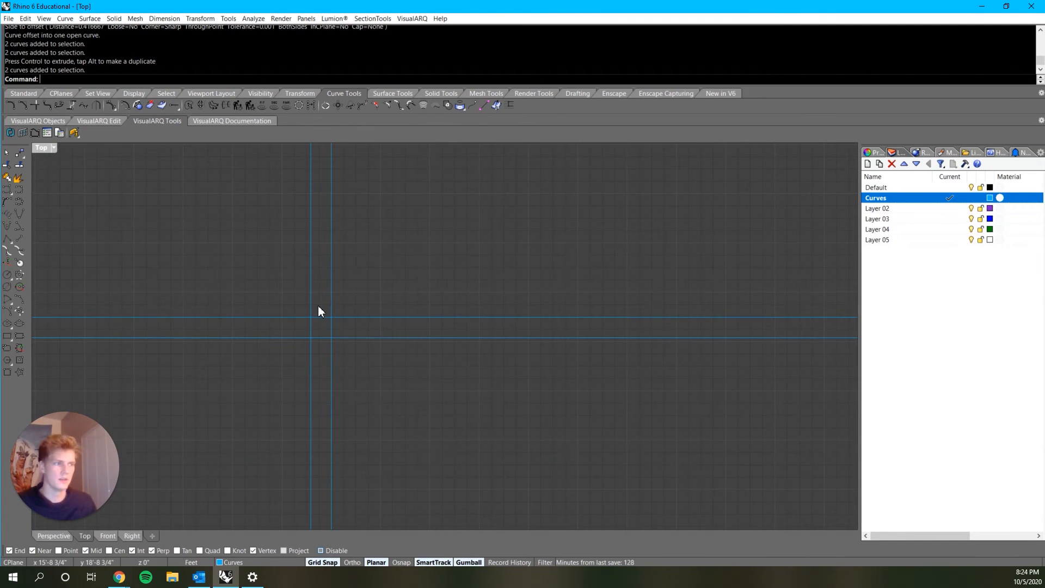
text(Tr)
key(BackSpace)
key(BackSpace)
text(Split)
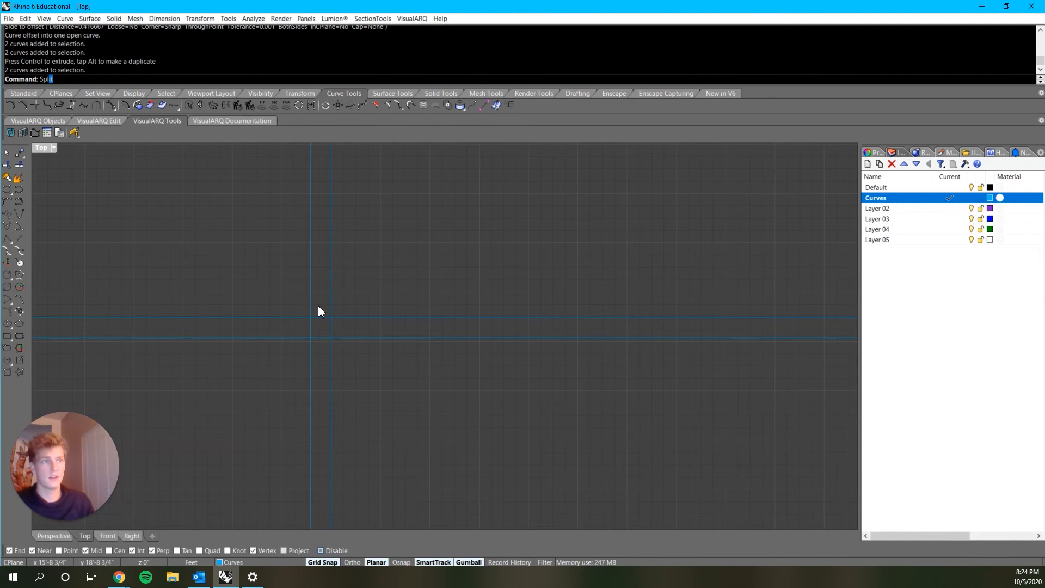
key(Return)
scroll(319, 311, down, 3)
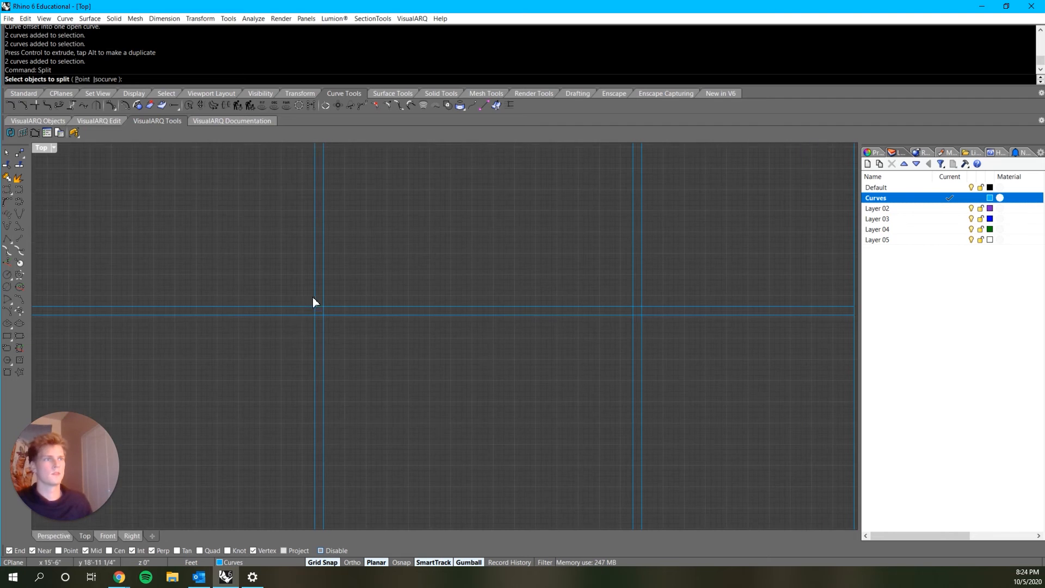
drag(425, 266, 363, 387)
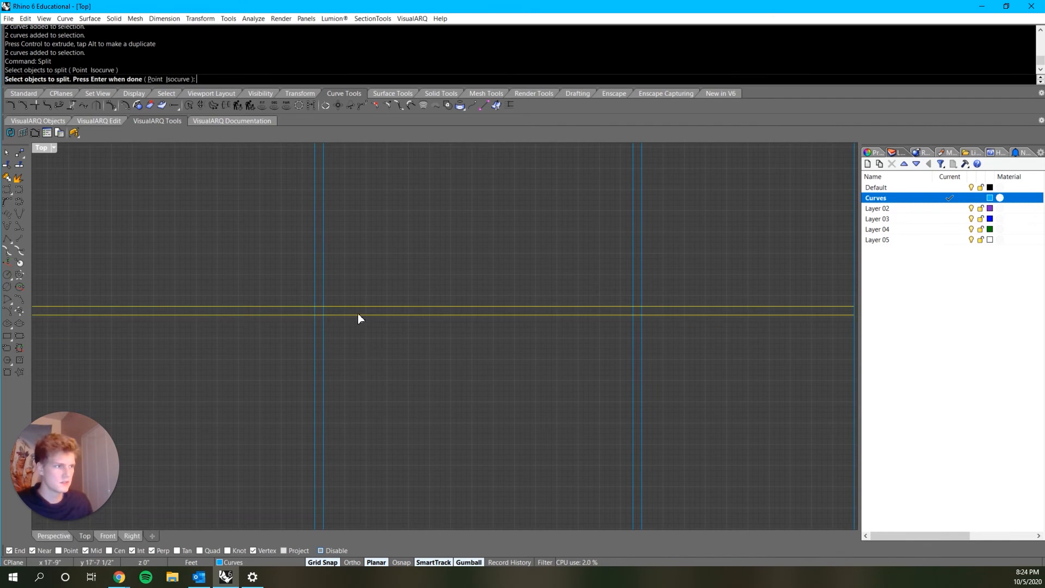
scroll(357, 314, down, 2)
key(Return)
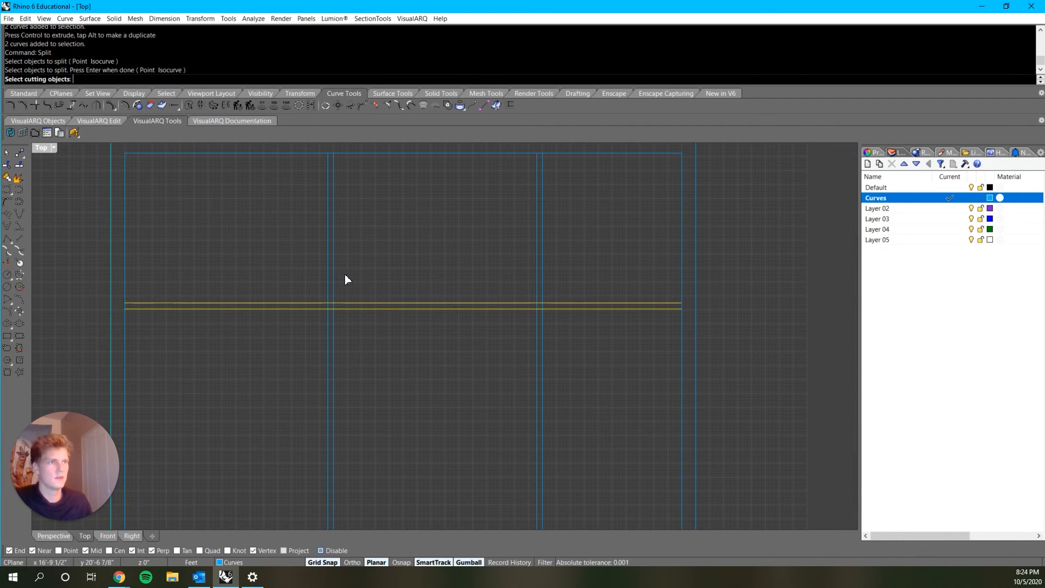
drag(559, 246, 264, 281)
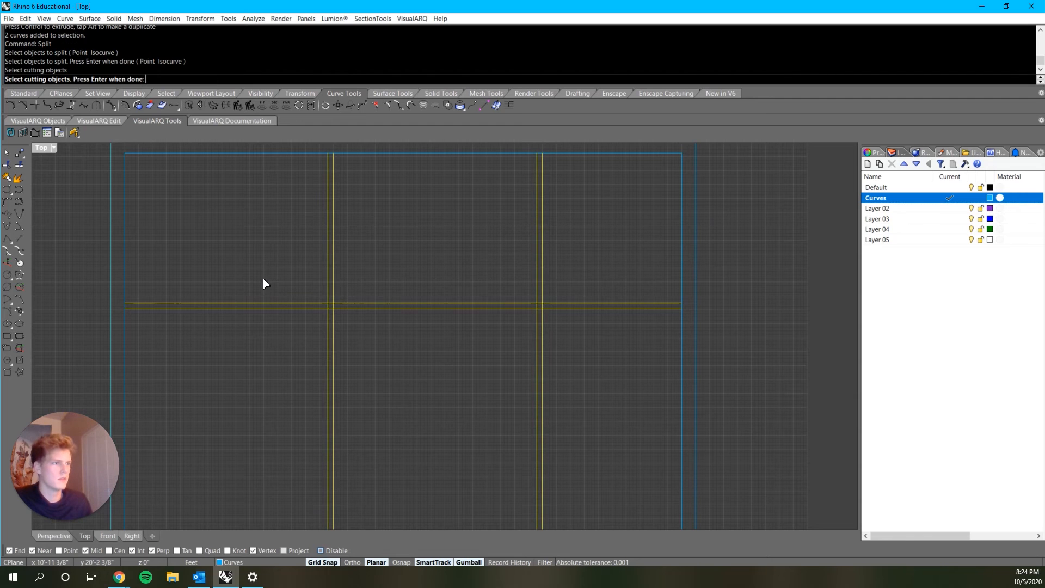
scroll(331, 309, up, 1)
key(Return)
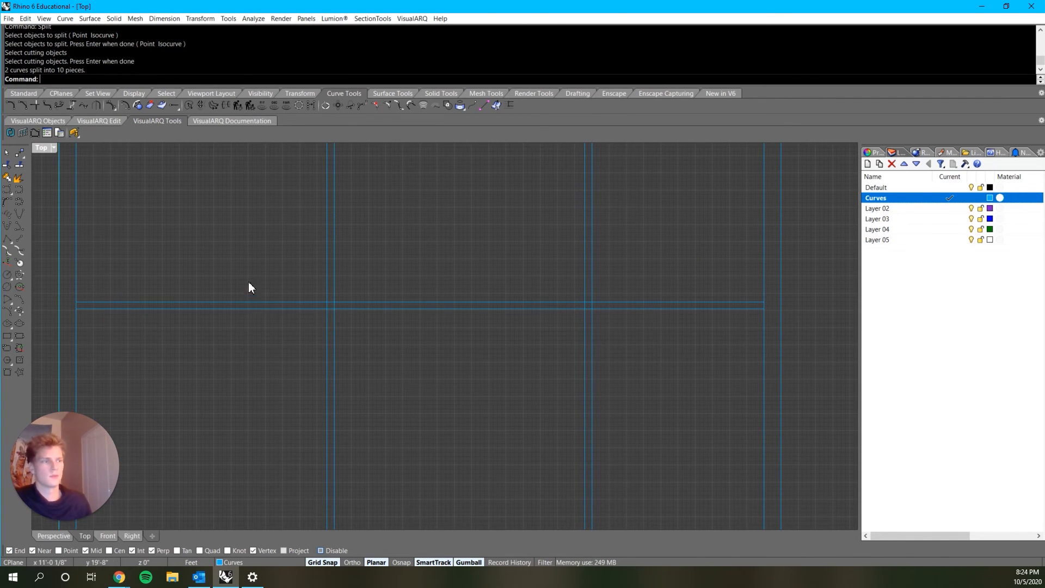
- Check the split by selecting individual pieces of the horizontal lines in each of the three bays
click(237, 307)
click(262, 309)
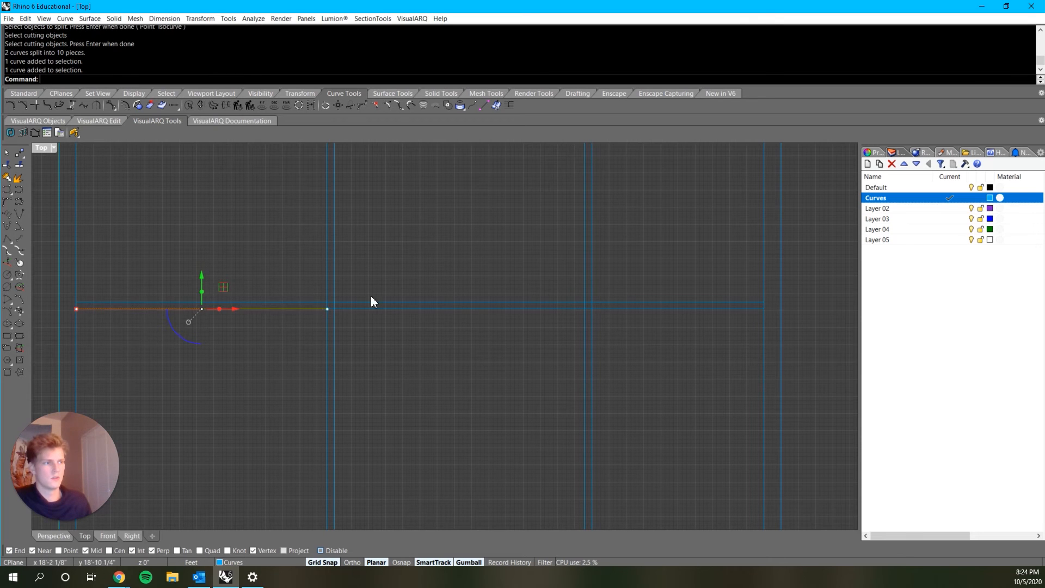
click(370, 302)
click(475, 308)
click(664, 301)
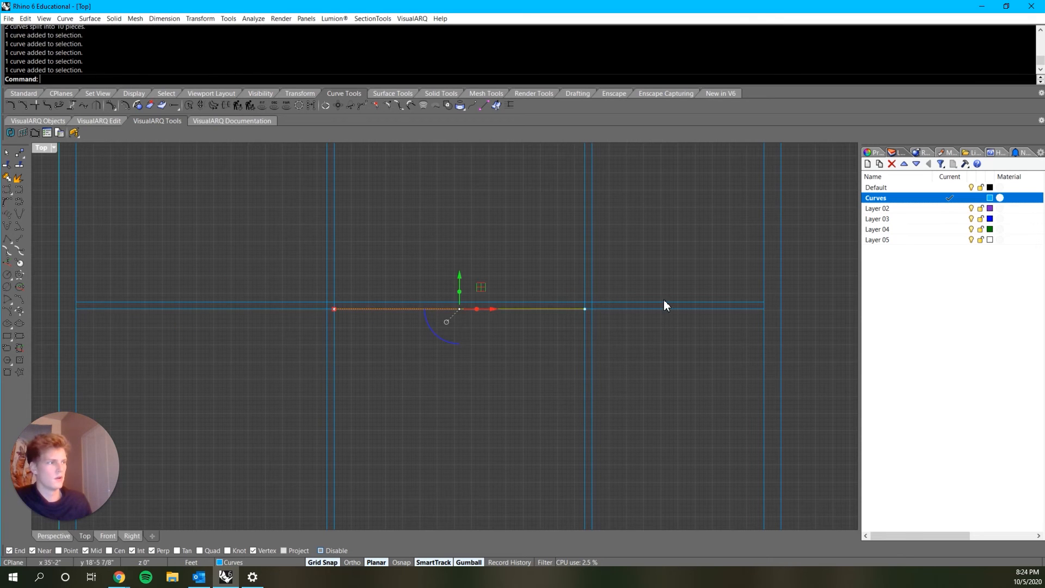
click(622, 310)
- Delete the short horizontal pieces between the paired vertical lines at both wall crossings
scroll(590, 284, up, 8)
drag(598, 320, 586, 411)
scroll(586, 410, down, 7)
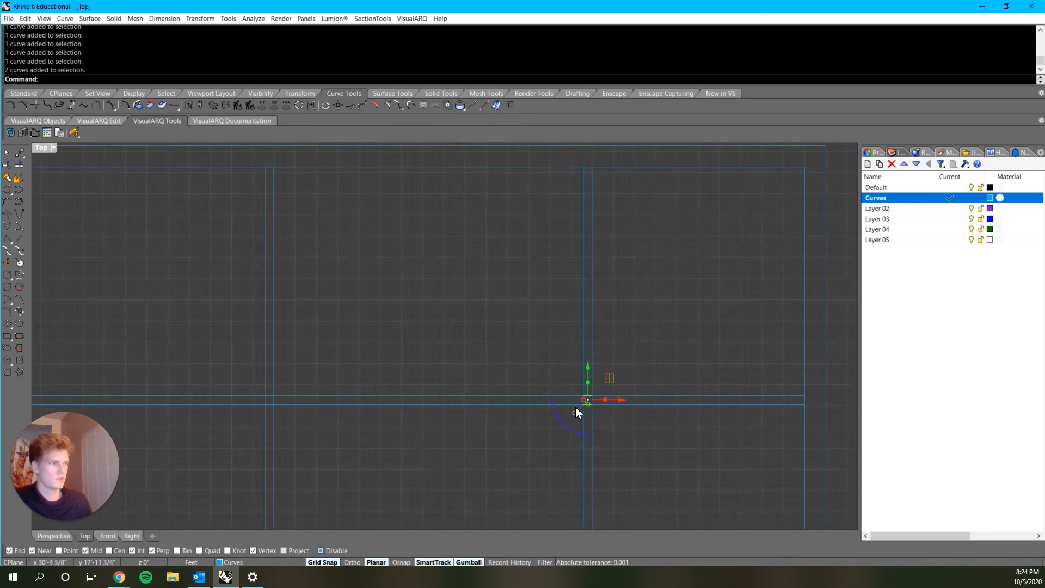
key(Delete)
scroll(256, 405, up, 5)
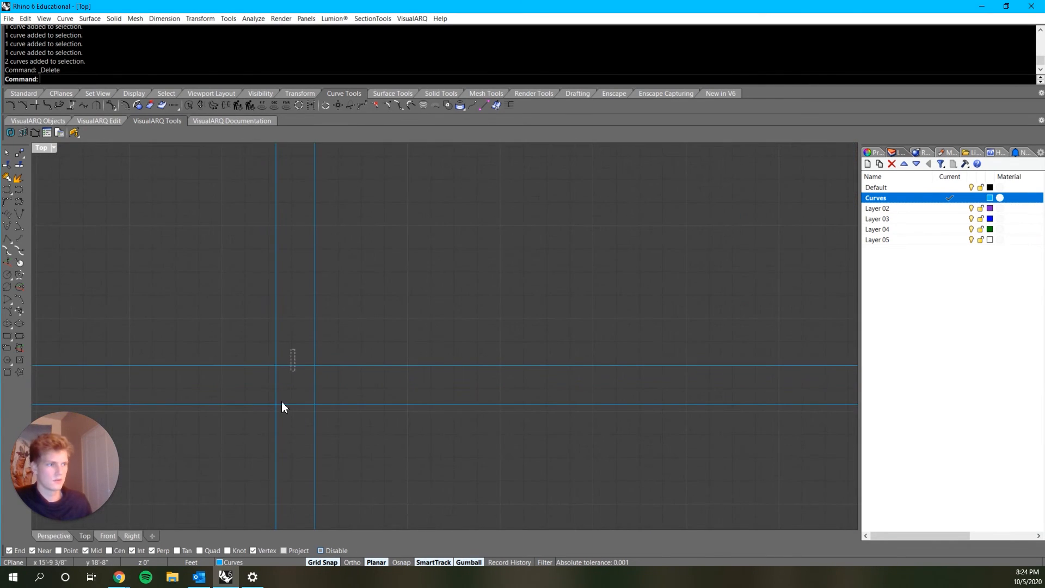
drag(282, 402, 269, 415)
drag(294, 366, 289, 429)
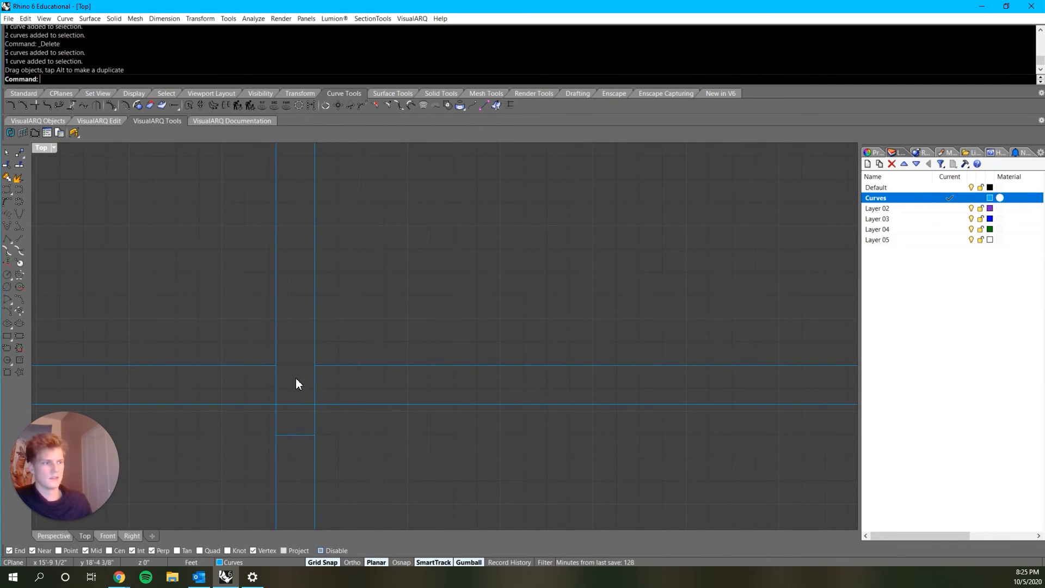
drag(295, 378, 290, 457)
key(Delete)
- Stretch the upper horizontal segment of the left bay leftward beyond the outer rectangle's left edge
scroll(298, 456, down, 8)
right_drag(365, 490, 745, 379)
click(610, 340)
click(490, 332)
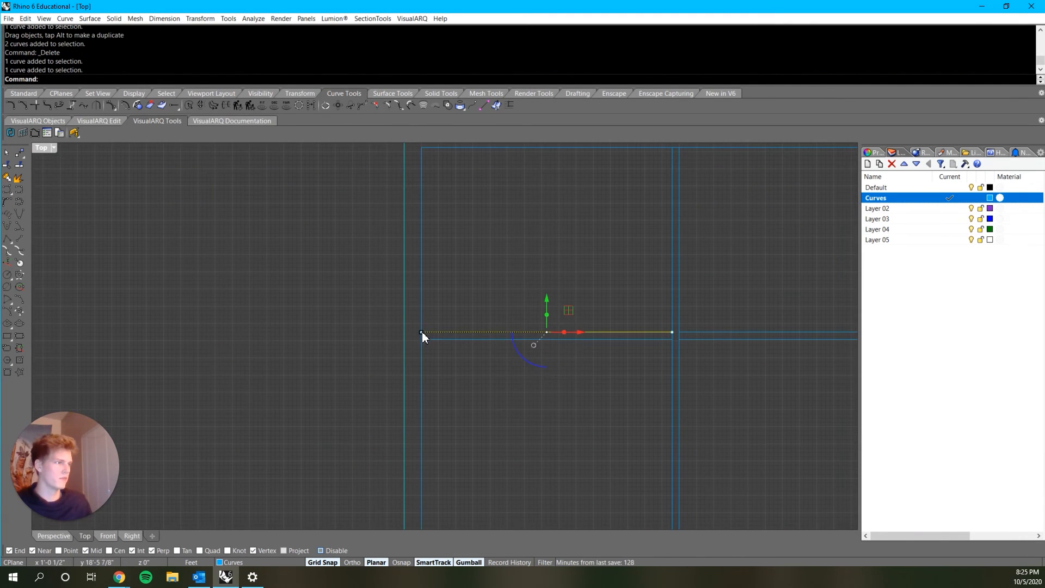
drag(422, 331, 281, 341)
click(423, 317)
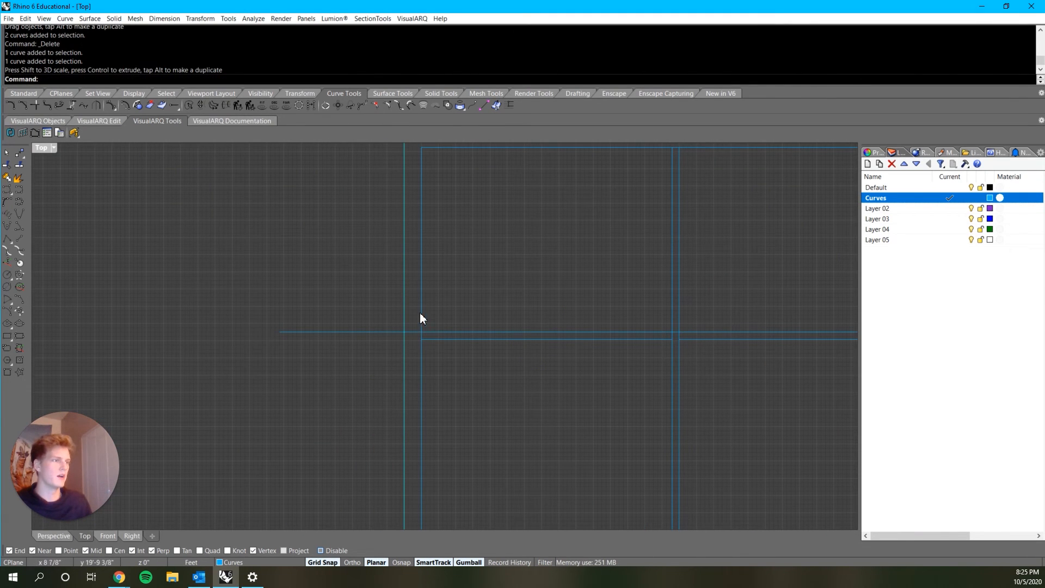
scroll(419, 308, down, 2)
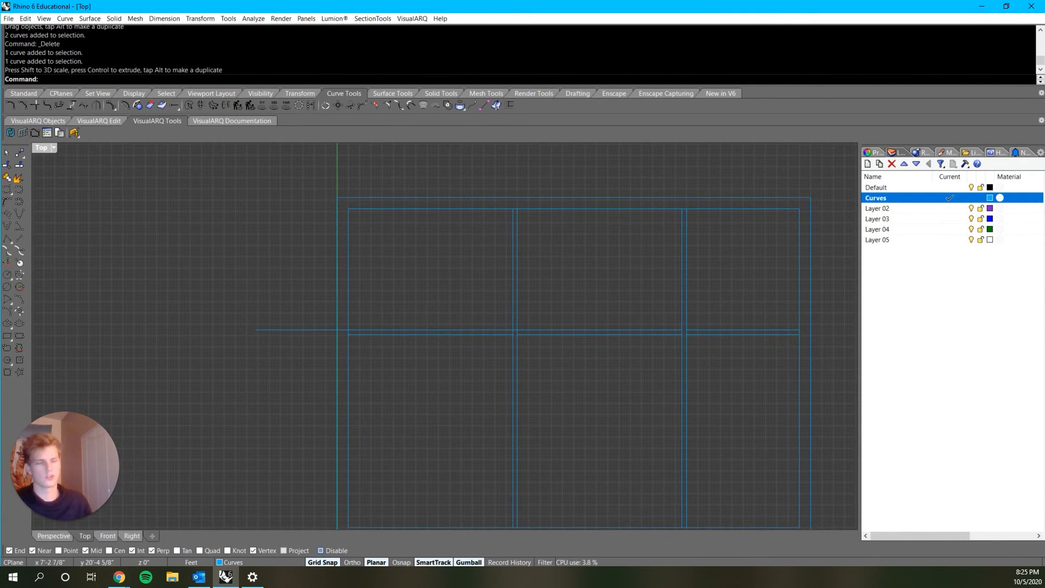
- Trim the left bay's overhanging horizontal line back to the inner rectangle, with the inner rectangle and nearest vertical partition line as cutting objects
text(Trim)
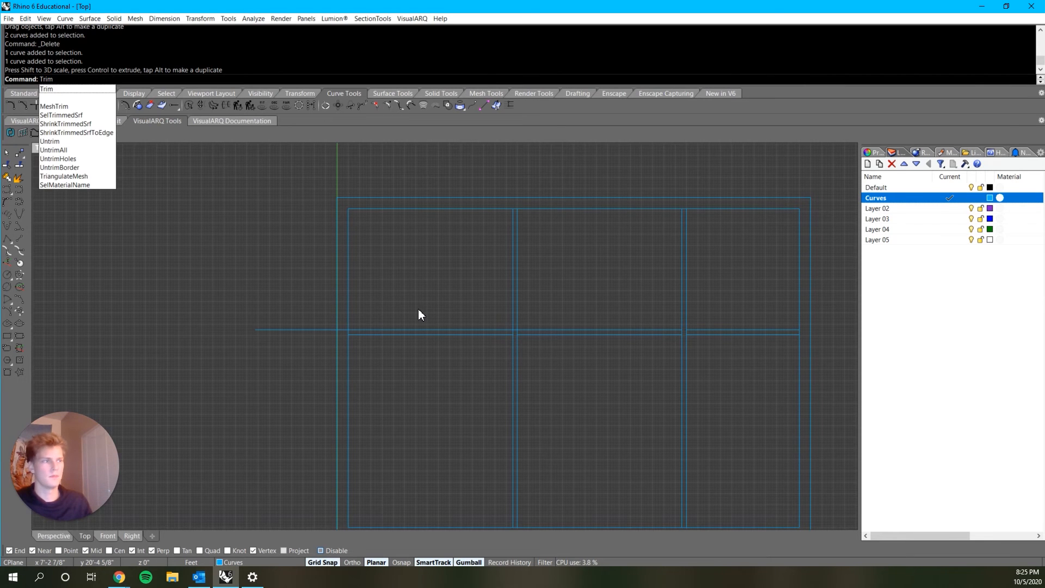
key(Return)
scroll(295, 289, up, 3)
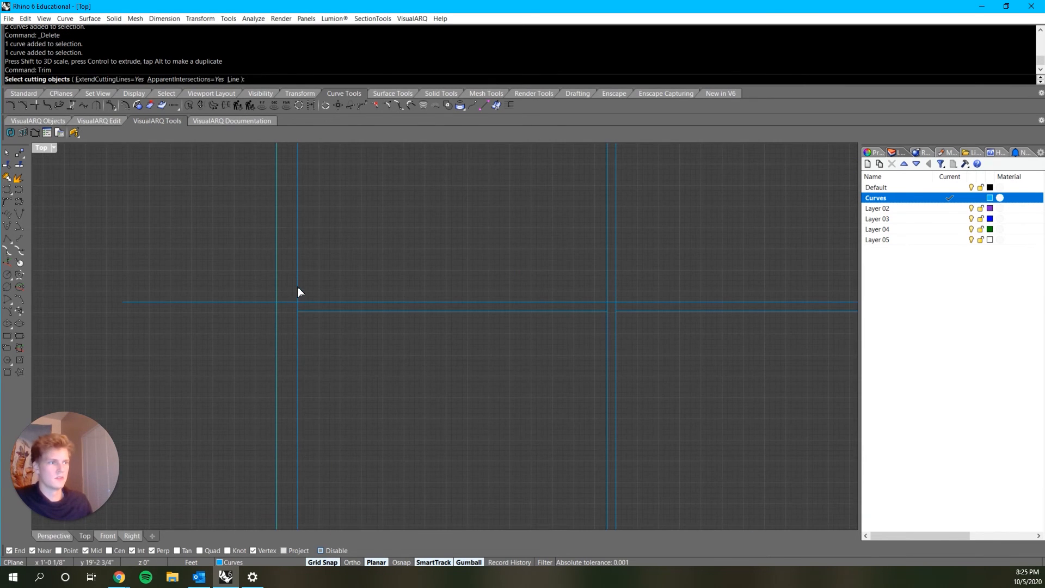
click(297, 287)
scroll(456, 292, down, 3)
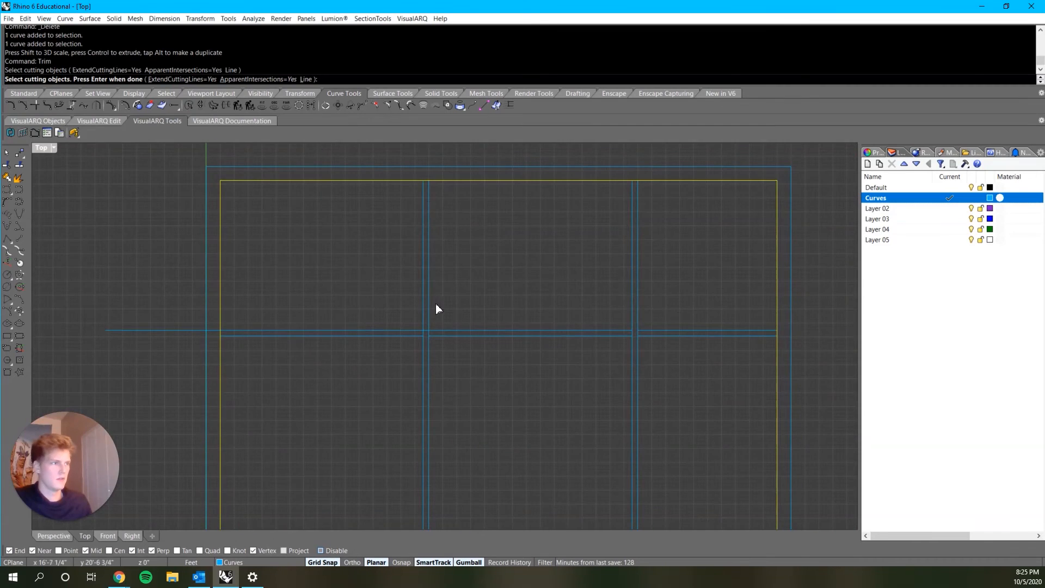
scroll(427, 313, up, 3)
click(422, 318)
scroll(420, 316, down, 3)
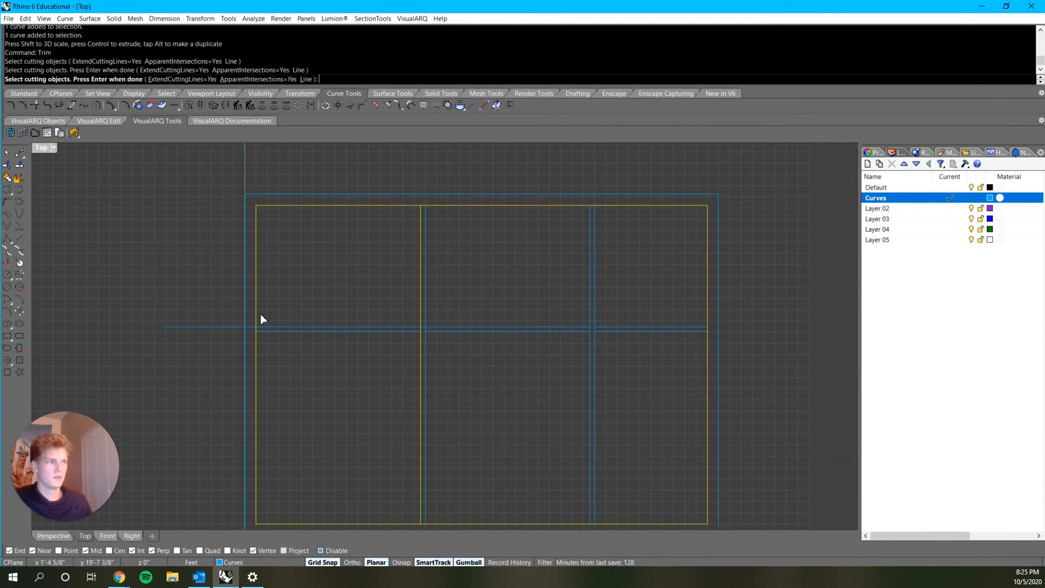
key(Return)
scroll(200, 328, up, 3)
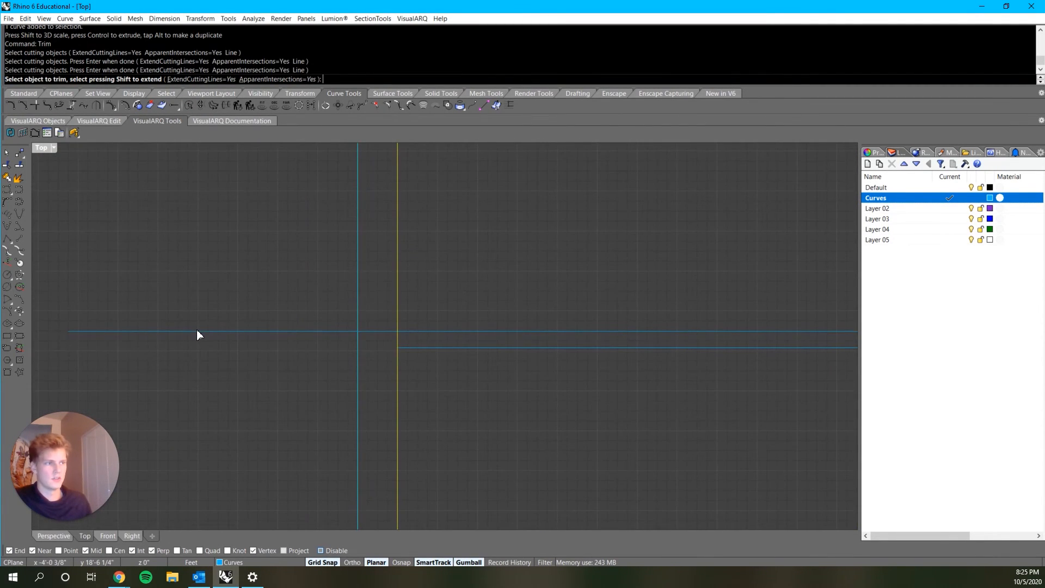
click(198, 329)
- Trim off the left bay's upper horizontal line where it crosses between the left pair of vertical partition lines
scroll(613, 316, down, 3)
scroll(471, 312, up, 3)
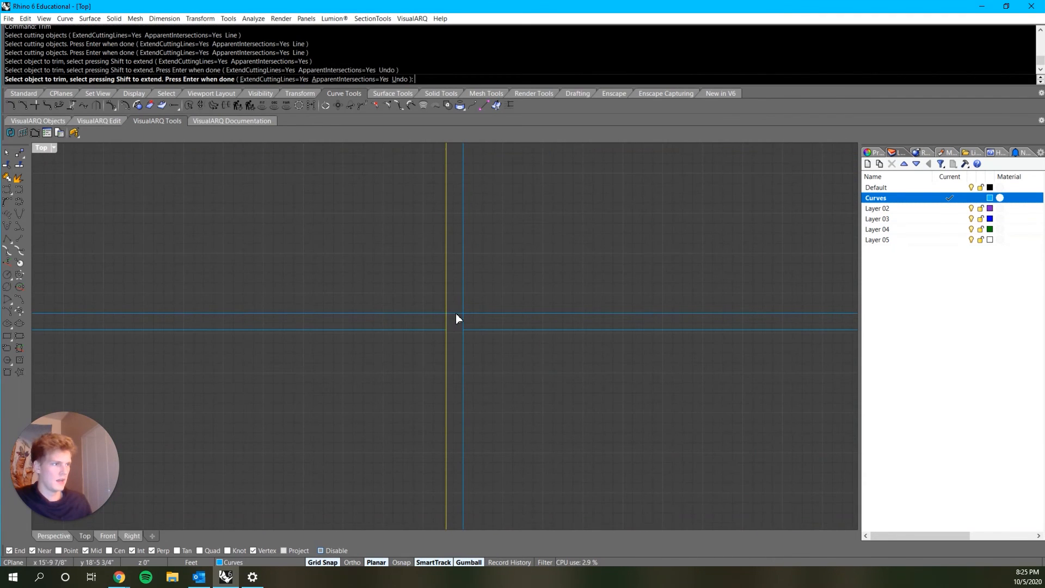
click(456, 312)
scroll(455, 313, down, 10)
key(Return)
- Try copying the left bay's pair of horizontal lines 9' upward, and undo the copy
scroll(445, 316, up, 8)
drag(375, 278, 210, 427)
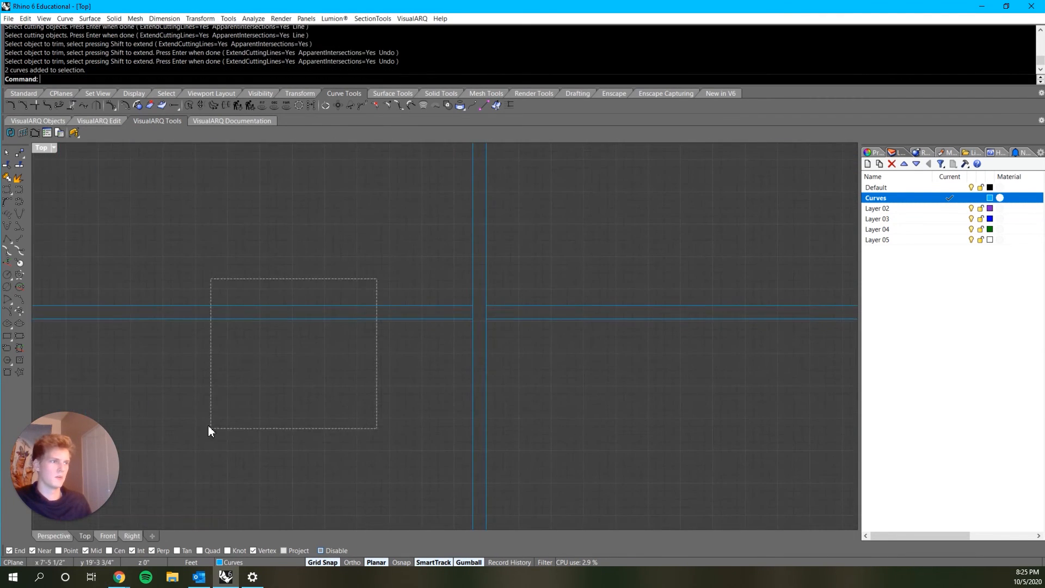
scroll(209, 426, down, 14)
right_drag(267, 415, 535, 342)
scroll(578, 409, up, 2)
right_drag(578, 409, 505, 381)
scroll(402, 283, up, 2)
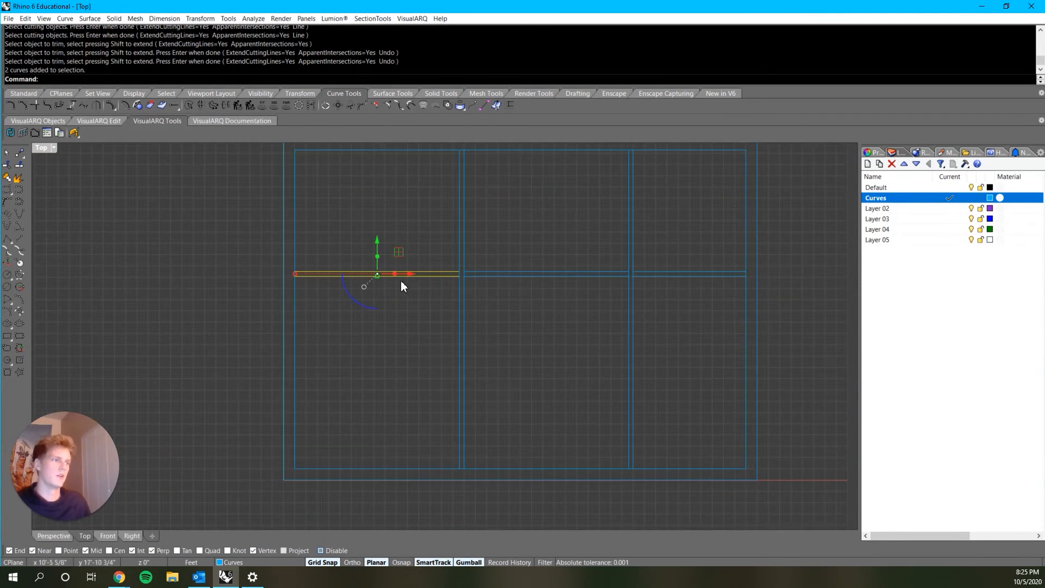
click(377, 240)
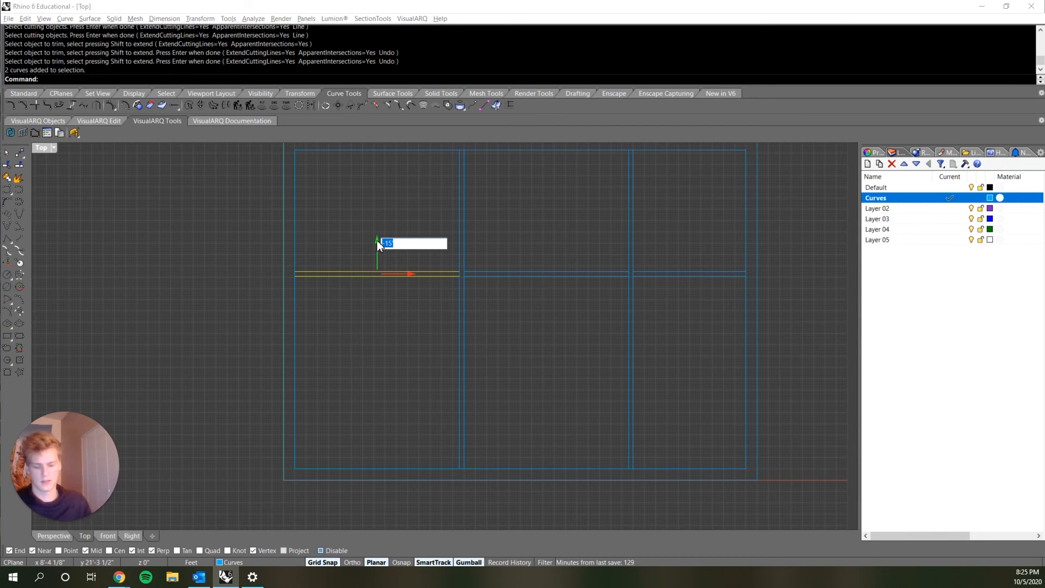
text(9')
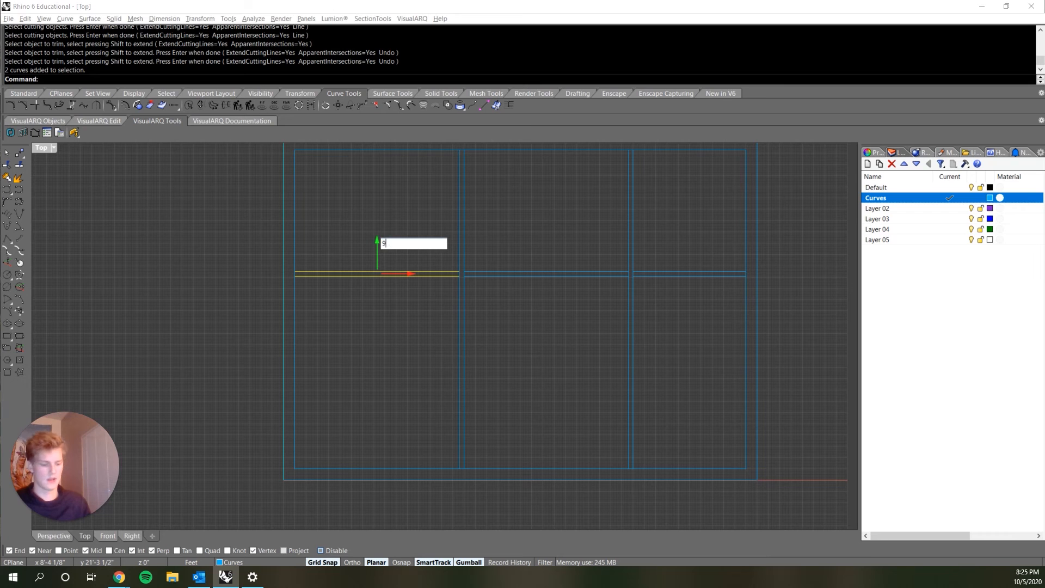
key(alt+Return)
scroll(406, 270, down, 3)
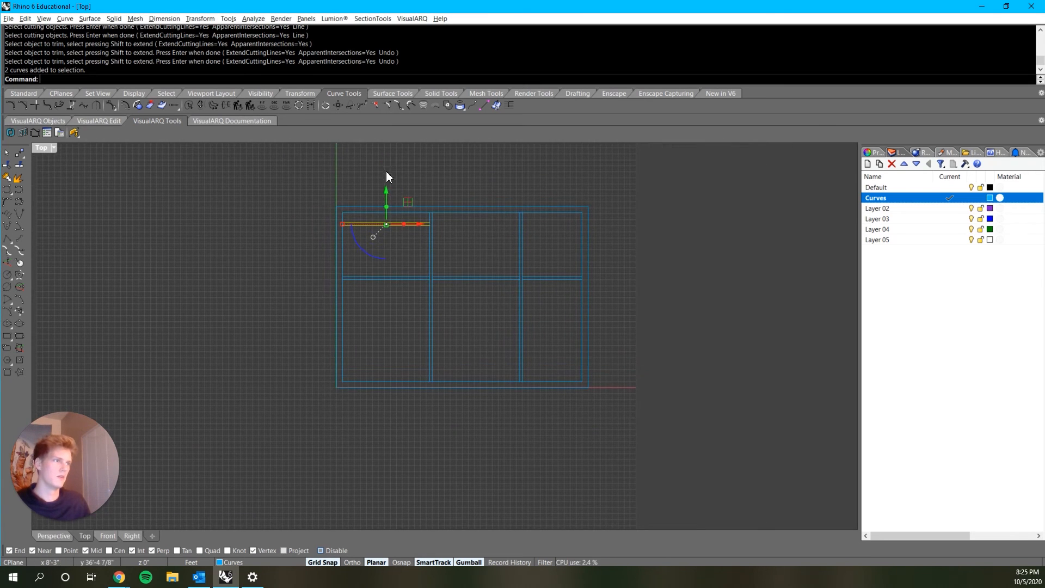
key(ctrl+z)
- Copy the left bay's pair of horizontal lines 9' downward, using a vertical distance of -9
click(395, 279)
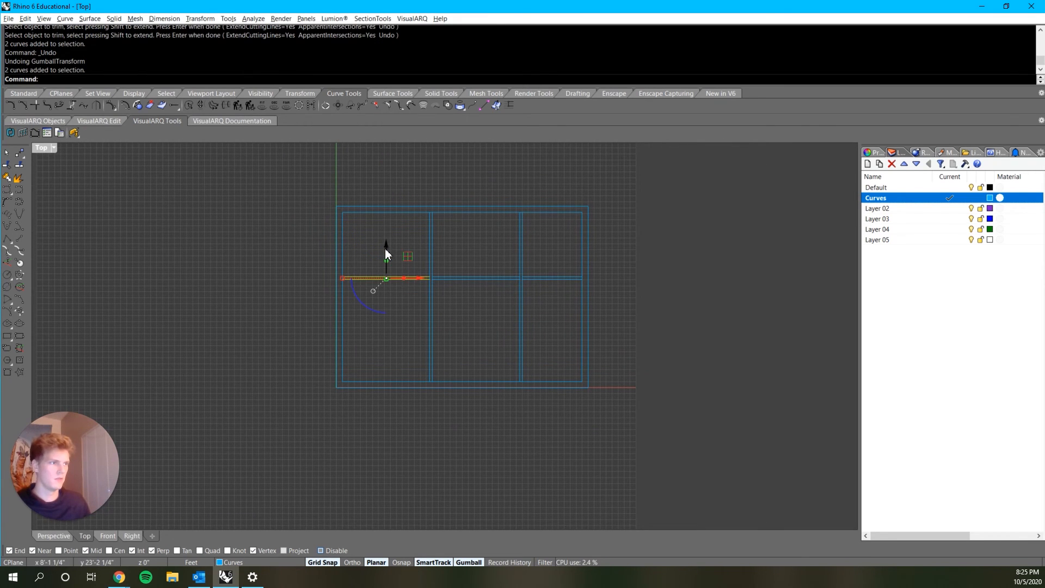
click(385, 249)
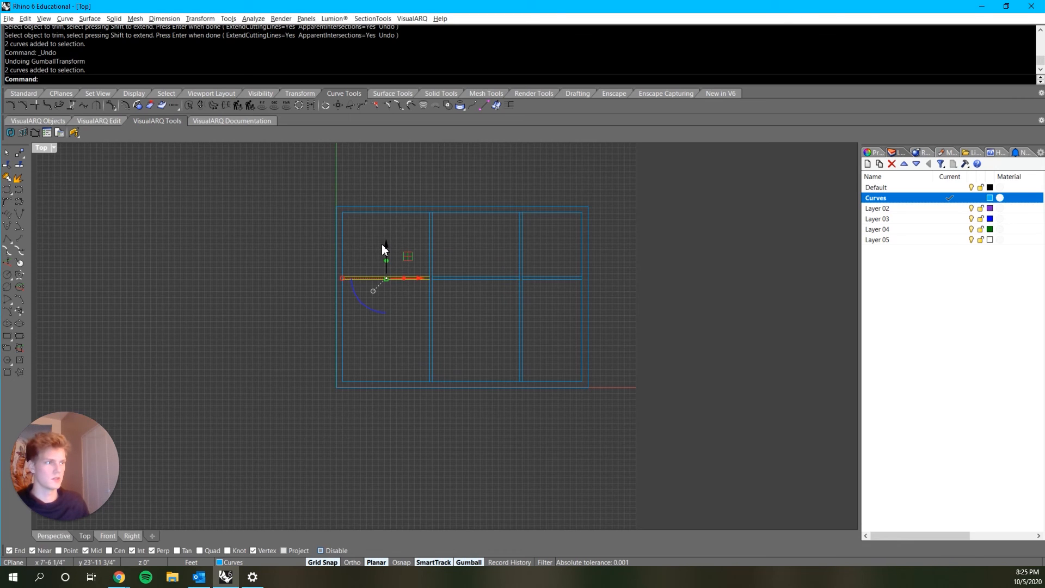
click(385, 246)
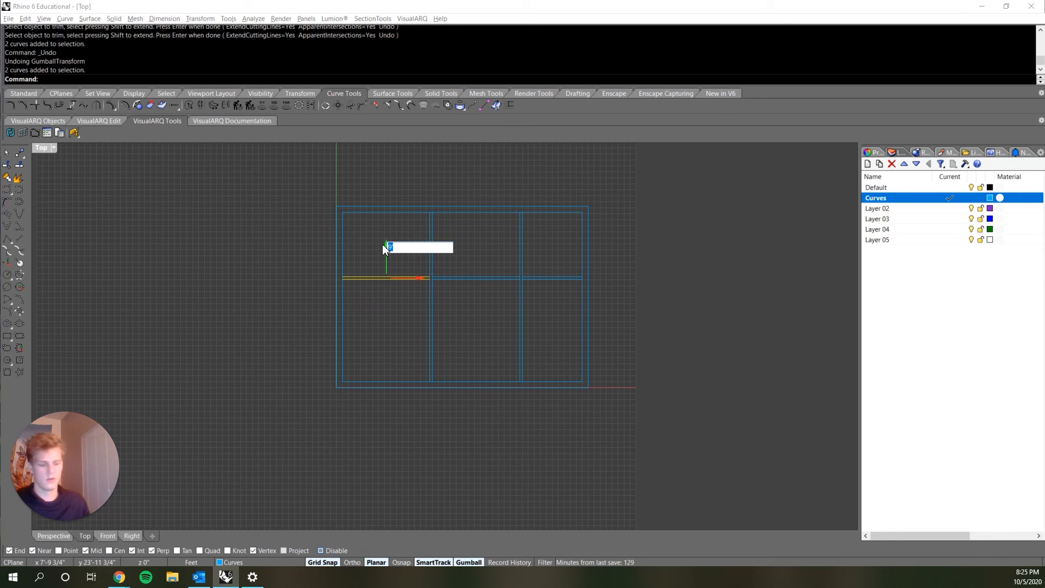
text(-9)
key(Return)
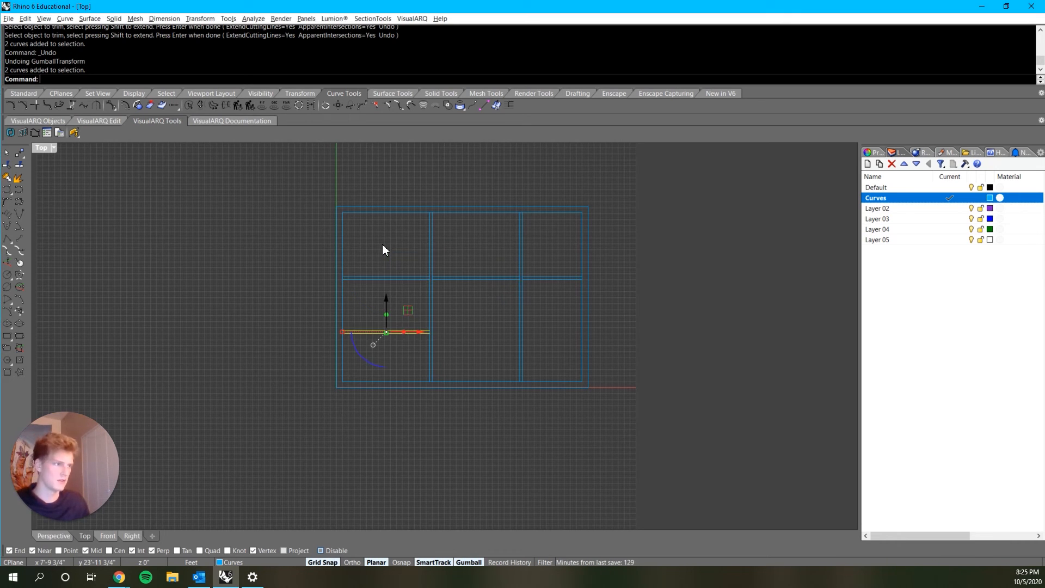
click(501, 295)
- Select only the lower pair of horizontal lines in the left bay and move it slightly further down
scroll(431, 309, up, 4)
scroll(440, 311, down, 6)
right_drag(468, 289, 433, 292)
scroll(433, 292, up, 12)
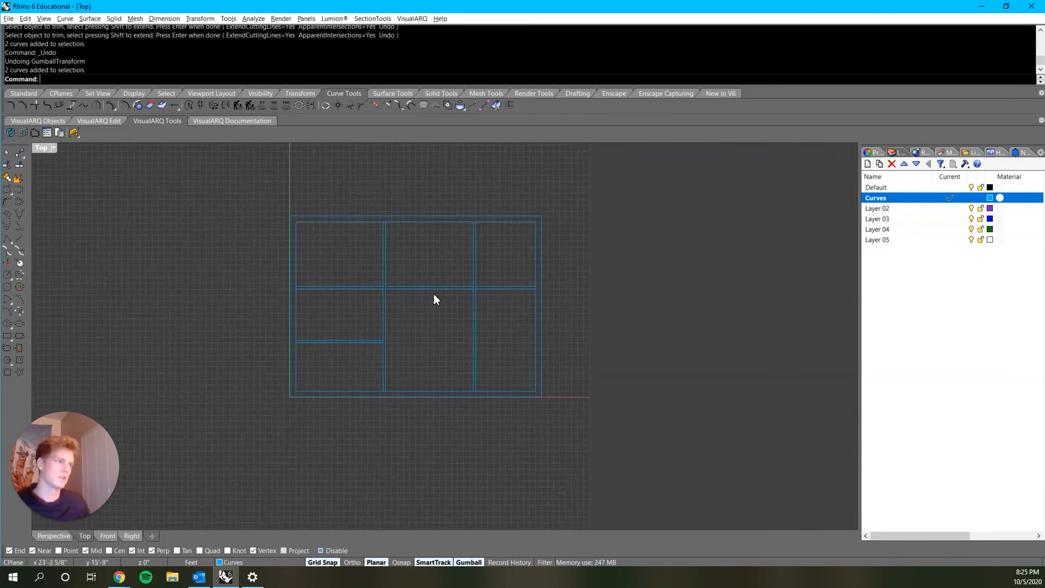
scroll(365, 368, down, 6)
right_drag(500, 434, 472, 362)
drag(275, 294, 146, 376)
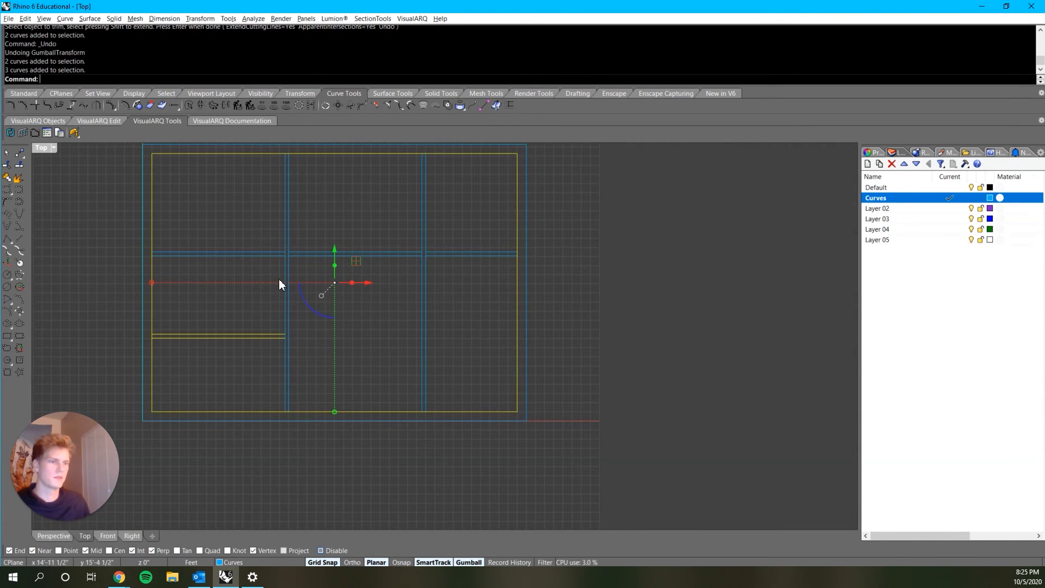
scroll(227, 330, up, 2)
click(240, 300)
drag(274, 292, 201, 378)
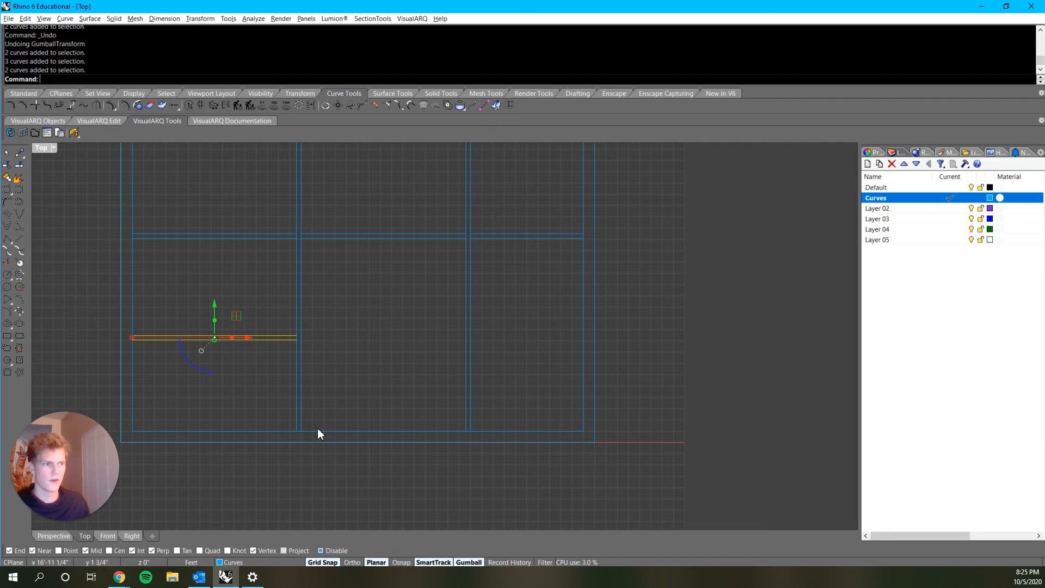
scroll(207, 313, up, 2)
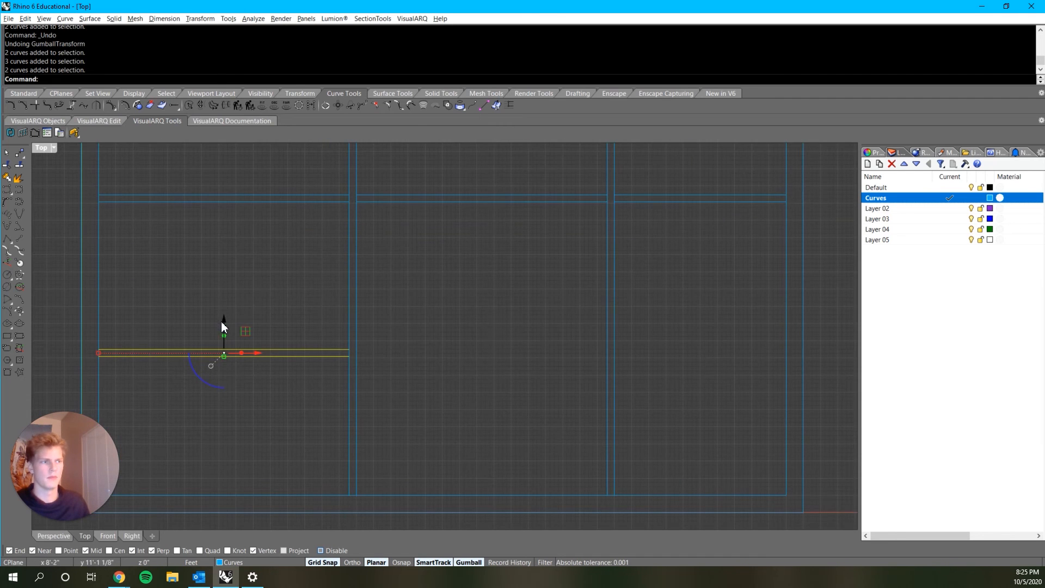
drag(222, 322, 221, 343)
click(322, 404)
- Turn on object snaps and draw a short vertical line across the bottom wall at its midpoint, from inner to outer edge
scroll(457, 468, down, 2)
right_drag(457, 468, 303, 345)
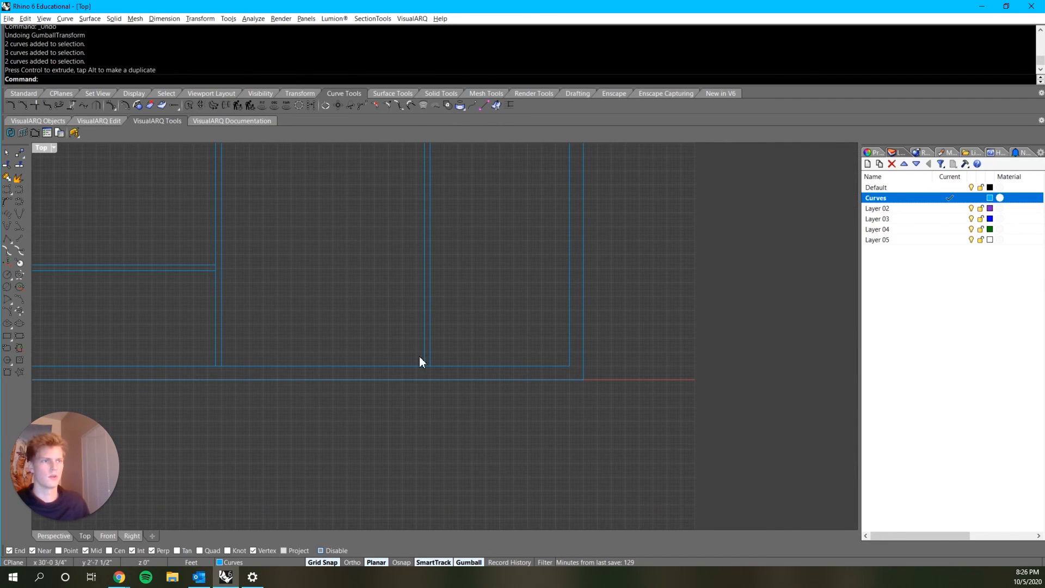
right_drag(360, 395, 432, 371)
text(line)
key(Return)
click(401, 563)
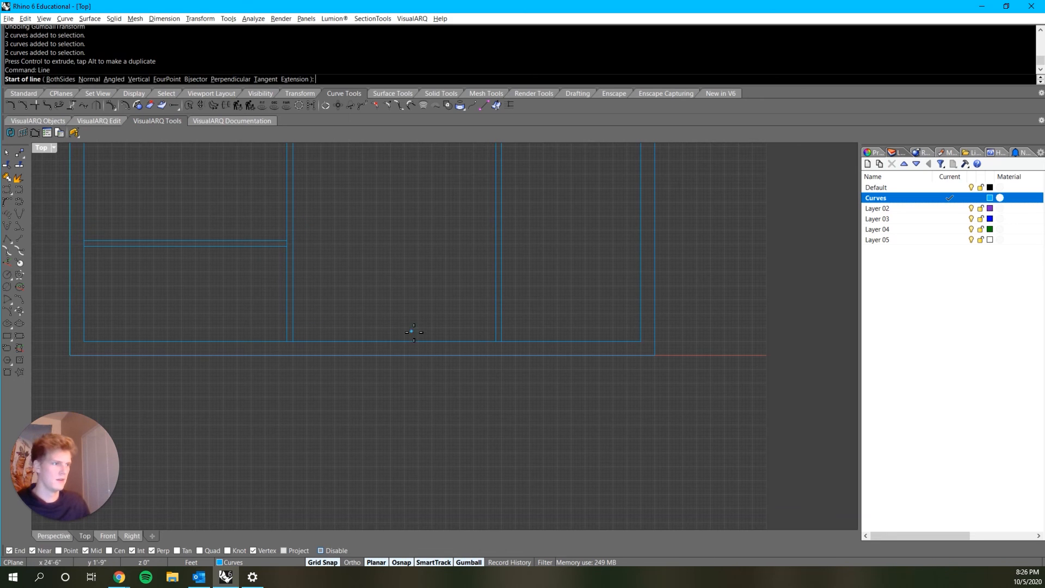
click(363, 344)
click(363, 357)
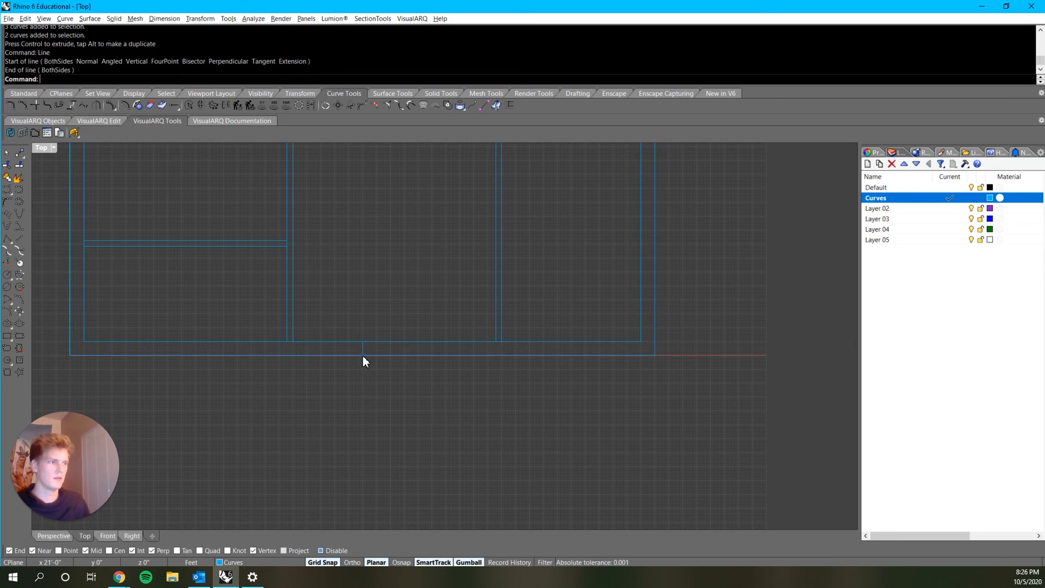
- Offset the short line across the bottom wall by 3' to its left and again to its right
scroll(367, 355, up, 3)
click(424, 359)
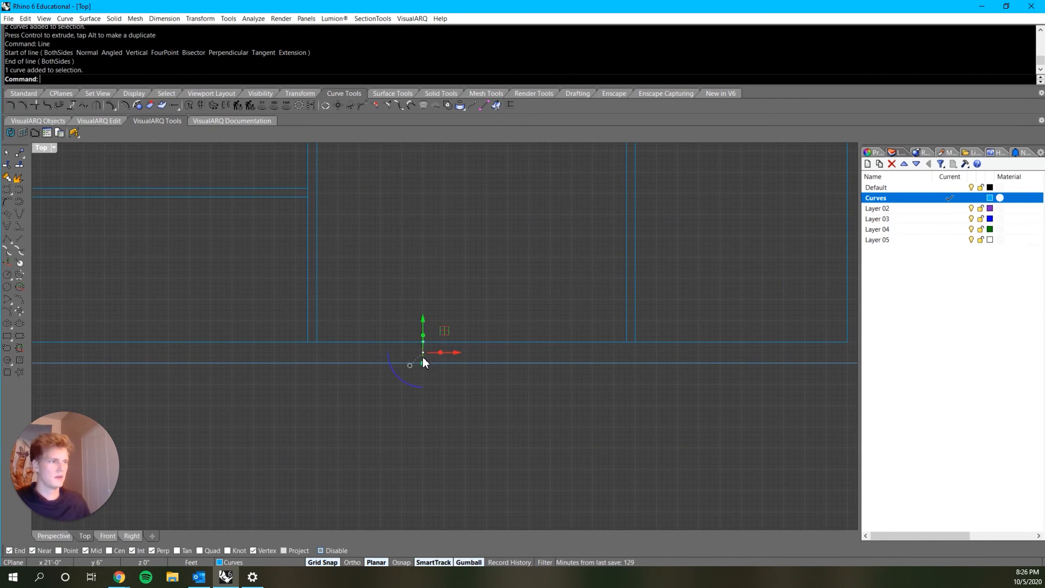
key(Escape)
click(424, 355)
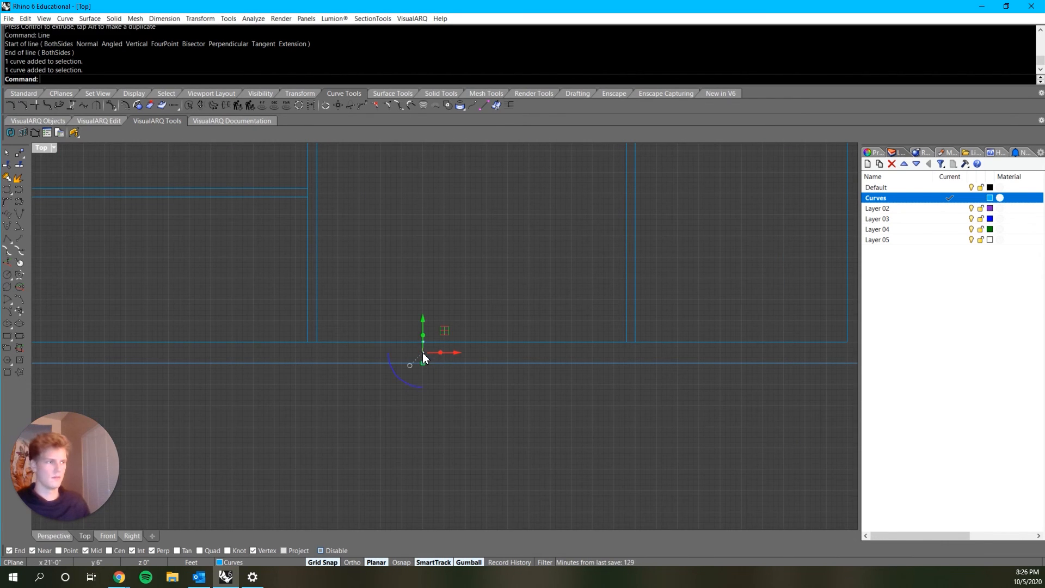
text(offset)
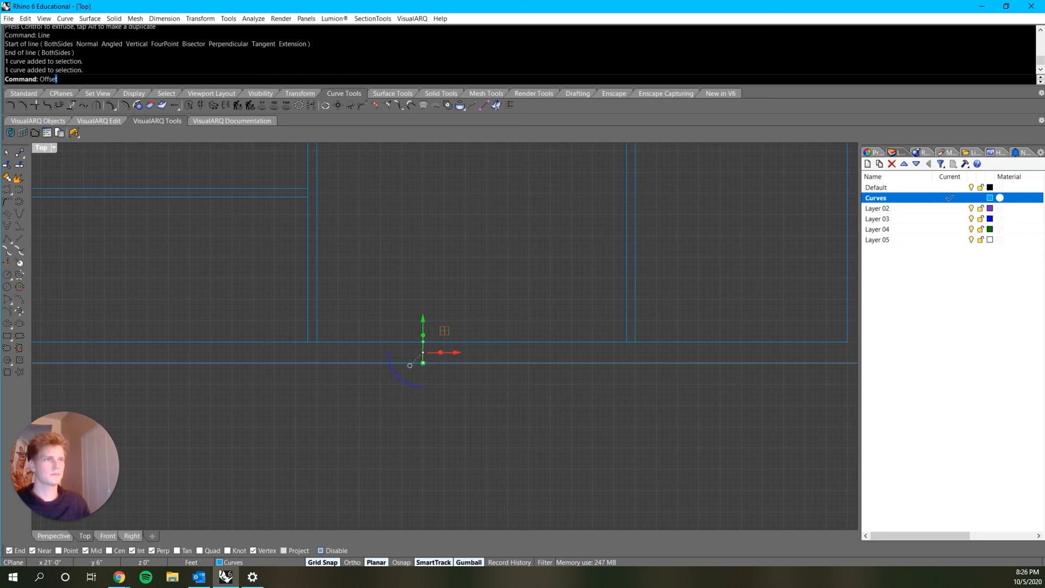
key(Return)
text(3')
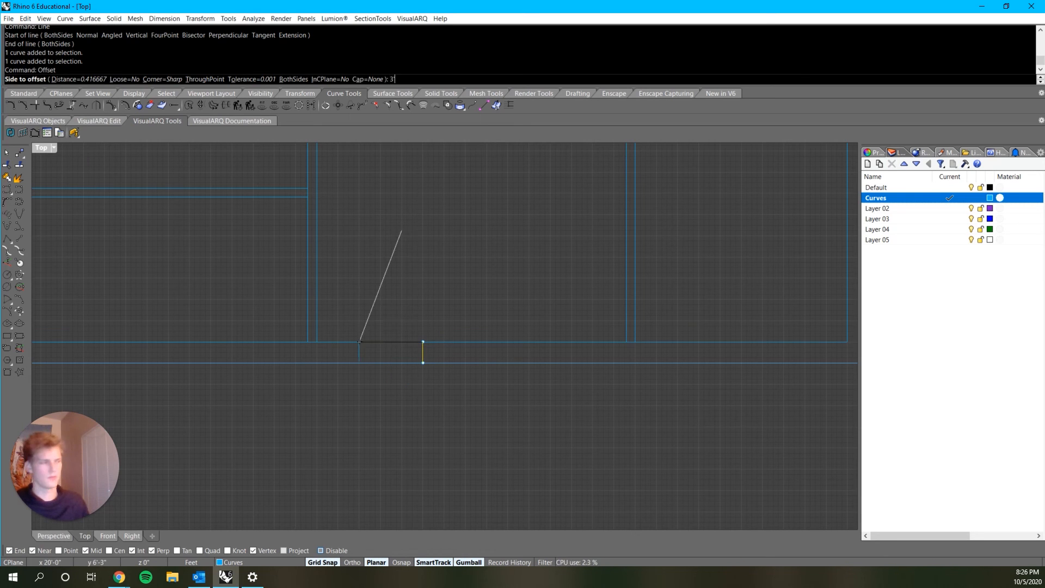
key(Return)
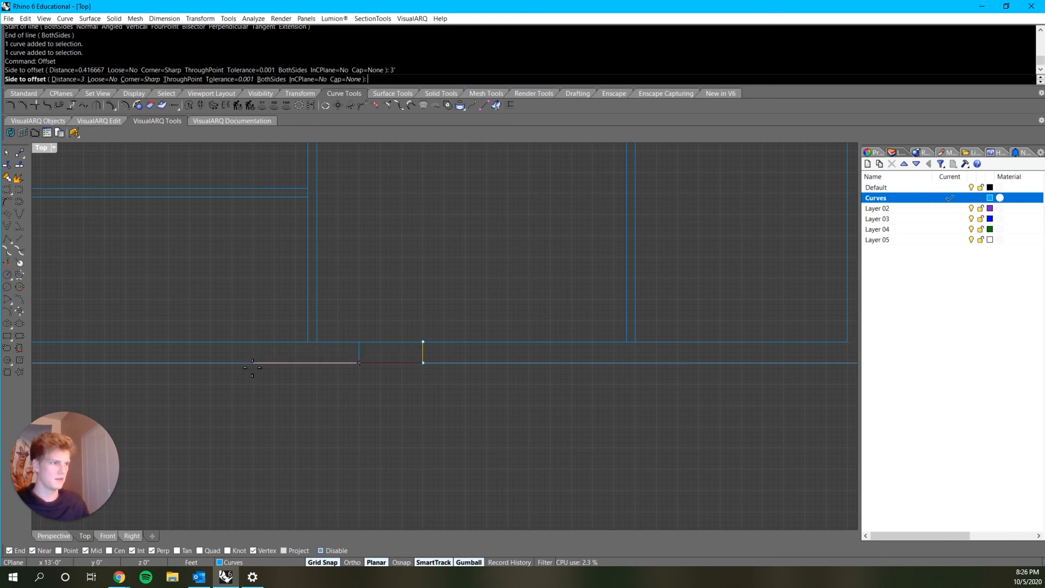
click(423, 350)
key(Return)
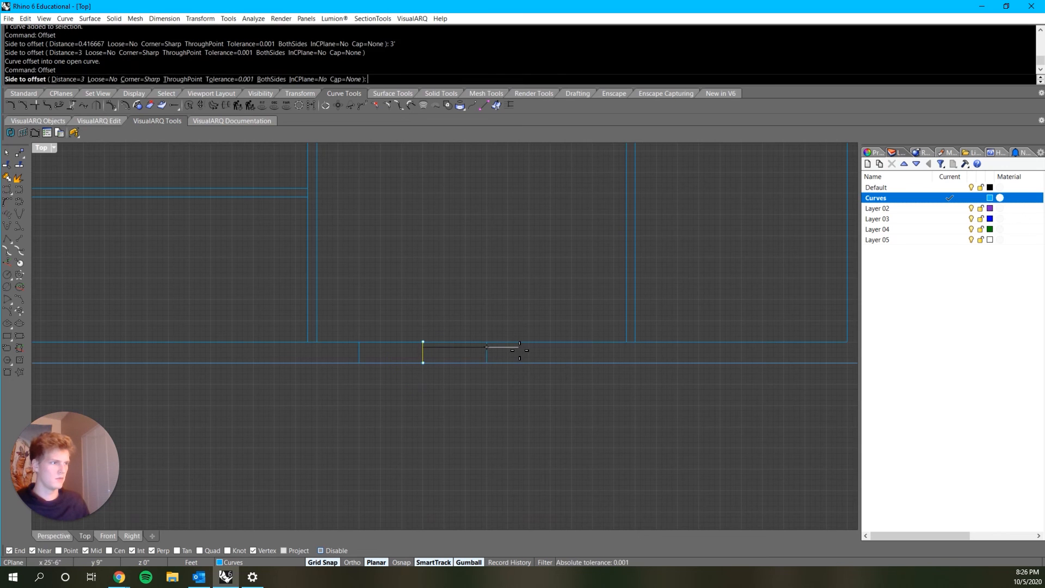
click(482, 350)
- Trim both bottom wall lines between the two offset lines to form the opening, and delete the short centre line
scroll(439, 354, up, 4)
click(430, 318)
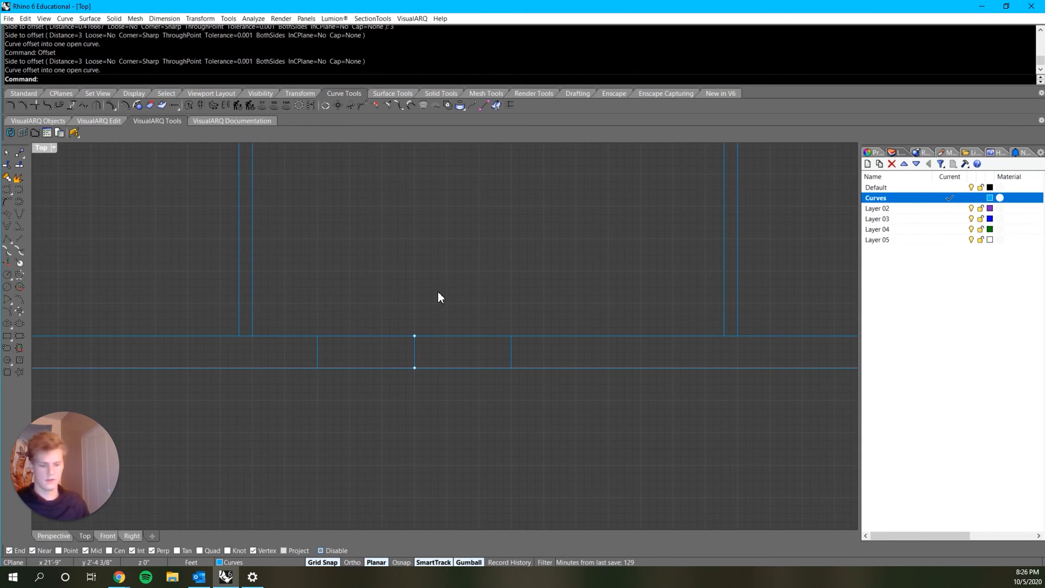
text(trim)
key(Return)
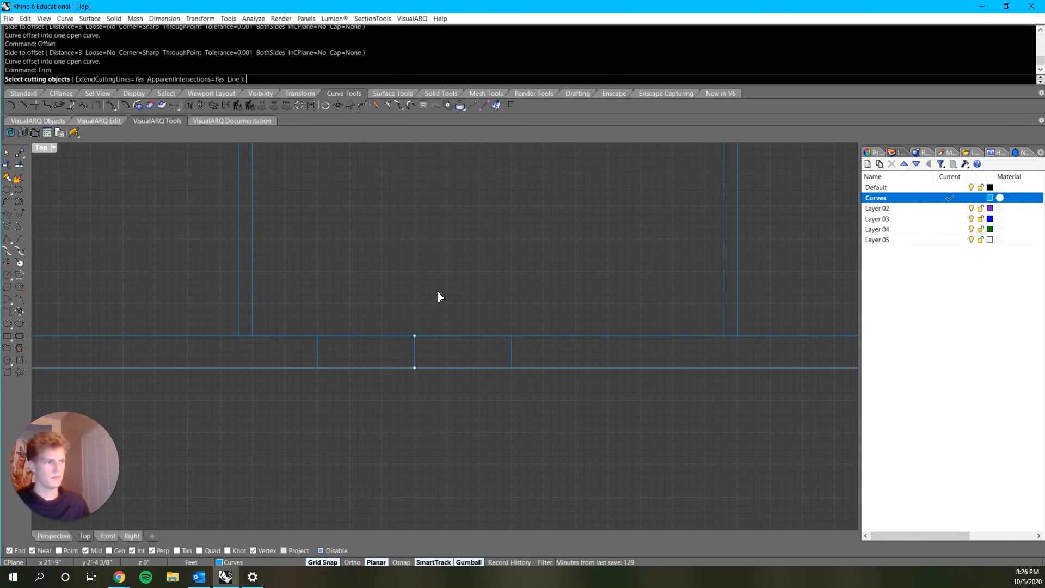
click(509, 354)
click(316, 355)
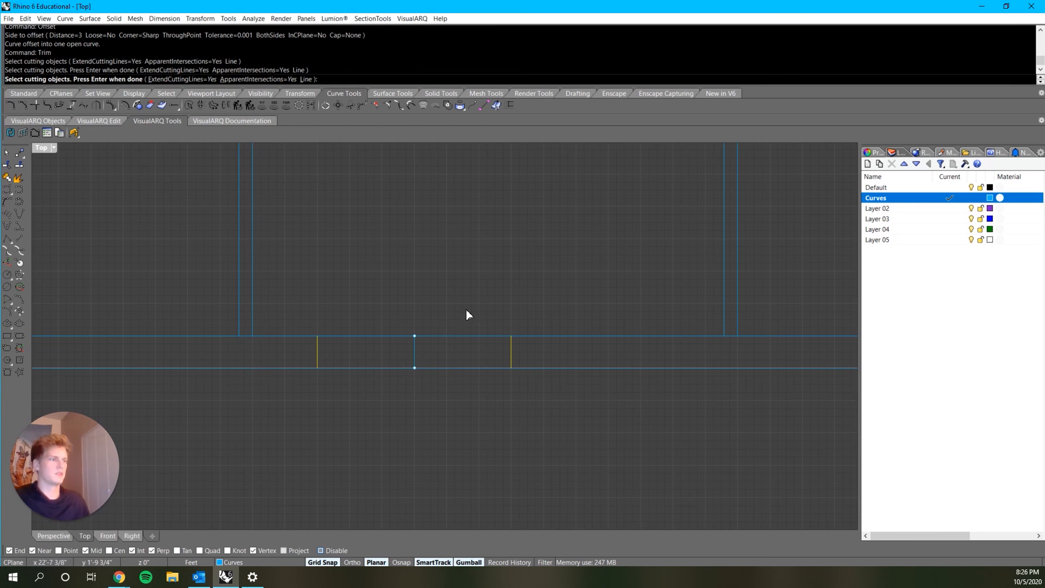
key(Return)
drag(463, 283, 377, 421)
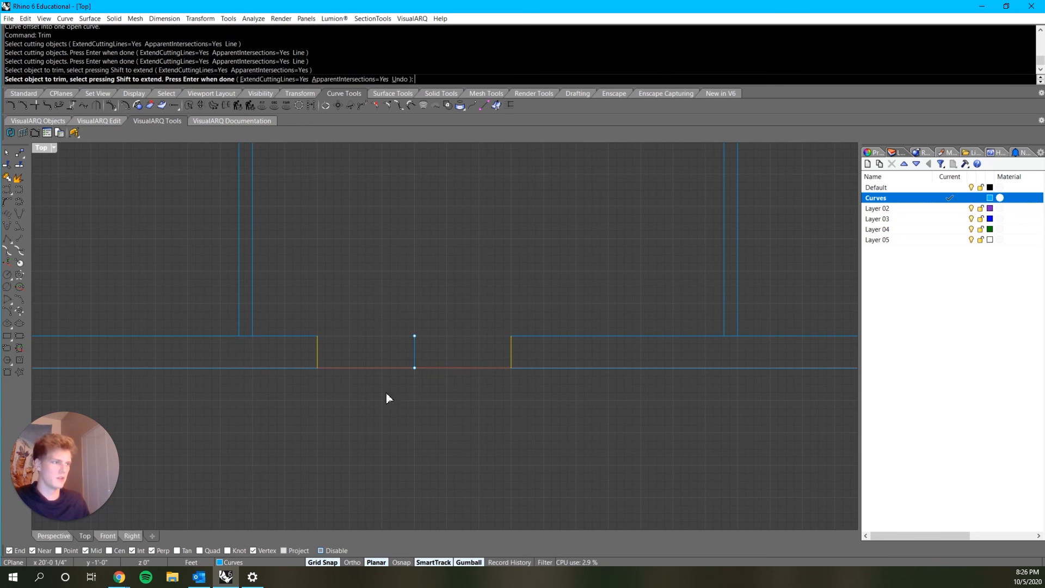
key(Return)
drag(436, 311, 395, 374)
key(Delete)
scroll(393, 428, down, 15)
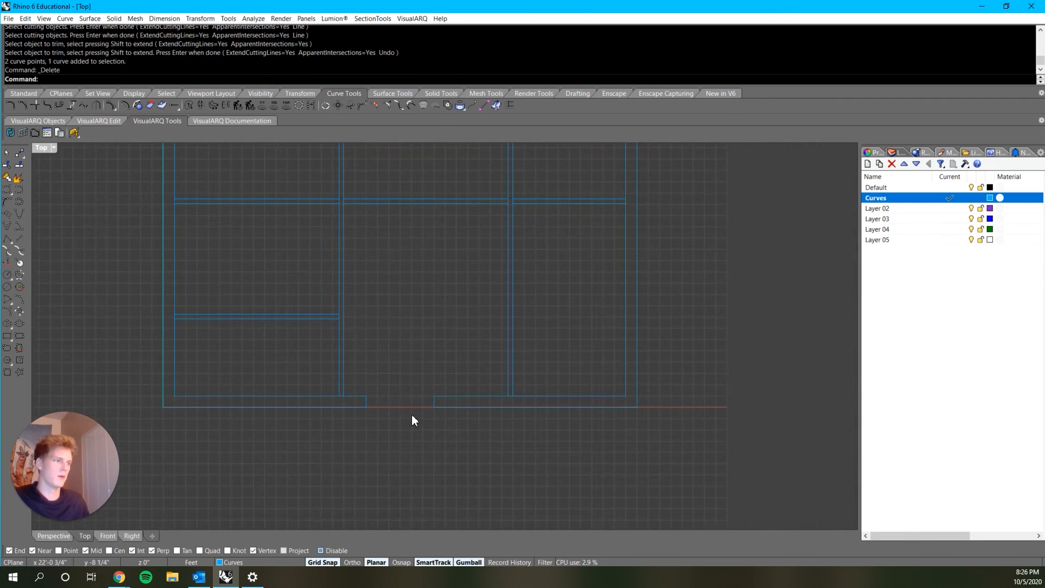
scroll(403, 403, up, 8)
scroll(403, 394, down, 4)
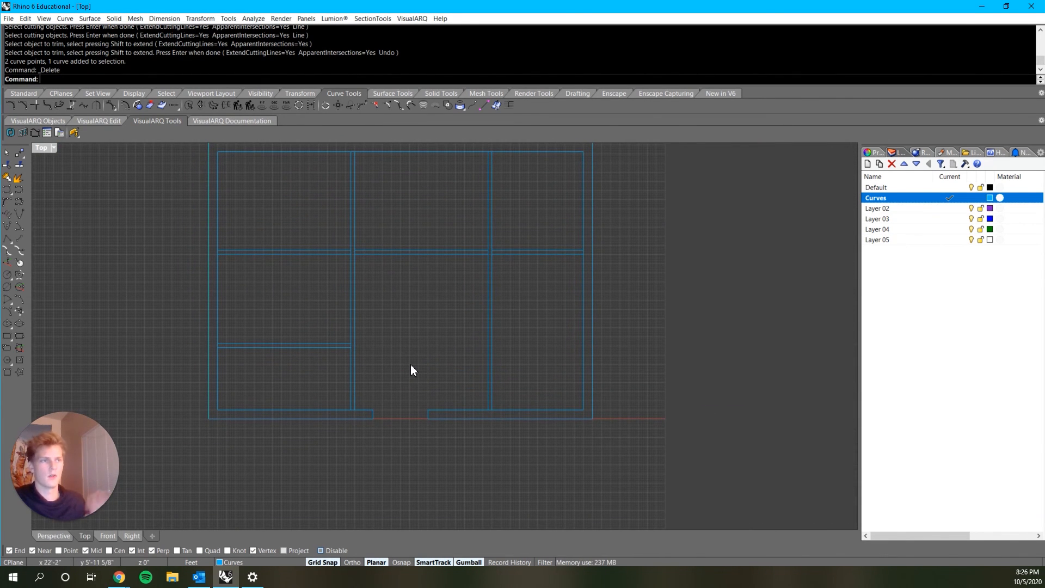
scroll(485, 397, down, 6)
scroll(446, 359, up, 6)
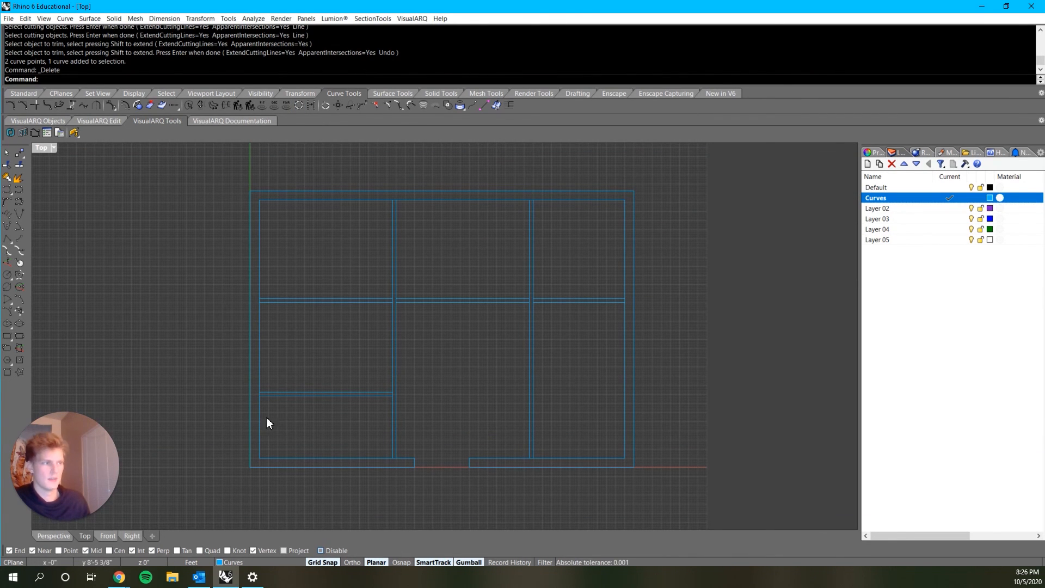
drag(576, 296, 557, 367)
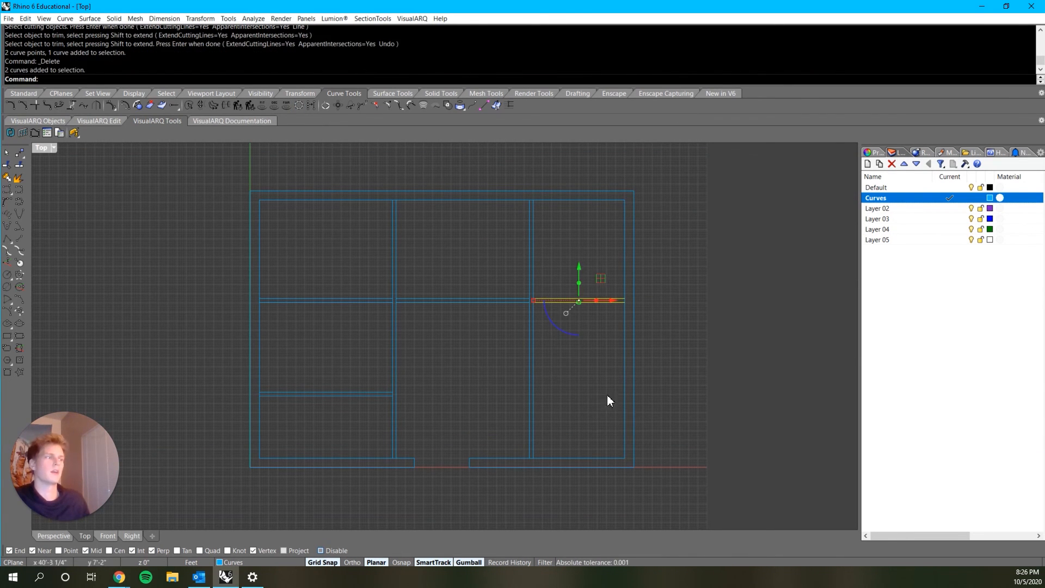
scroll(576, 361, up, 6)
click(589, 361)
scroll(589, 361, down, 6)
click(354, 467)
click(430, 434)
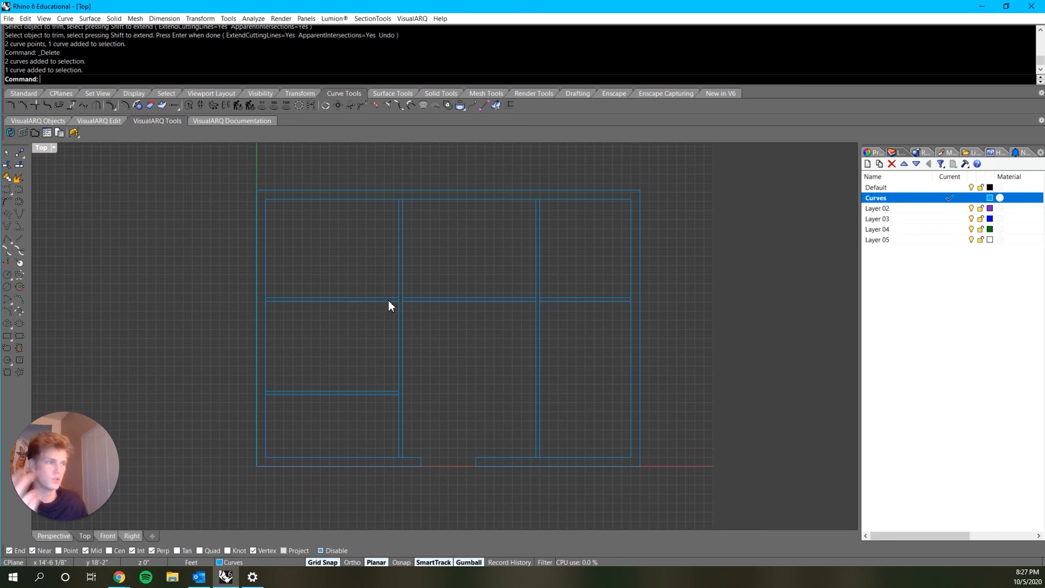
- Draw a practice rectangle in the empty area to the left of the floor plan
scroll(387, 300, down, 3)
right_drag(294, 412, 391, 380)
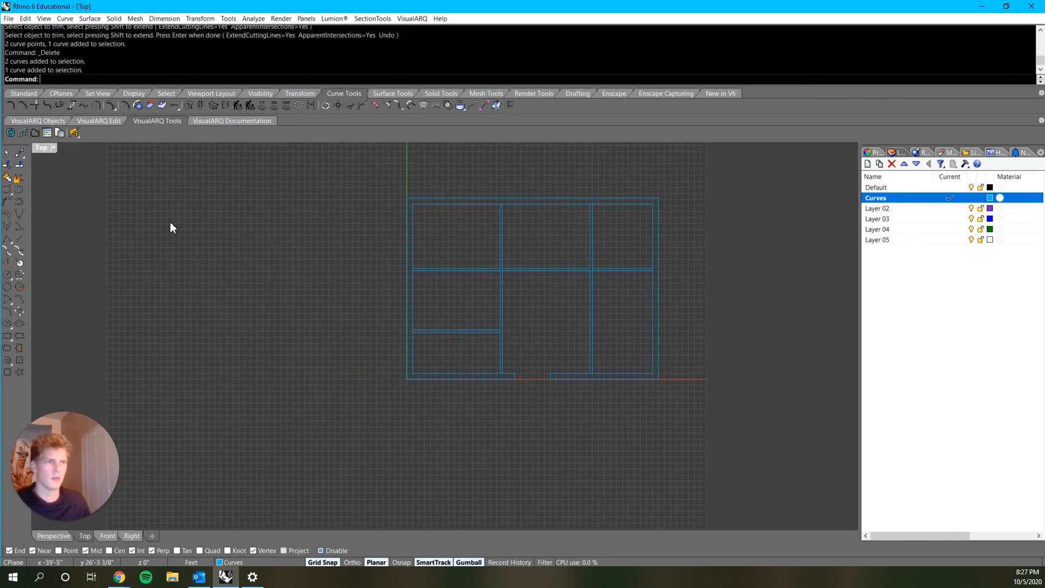
scroll(170, 221, up, 2)
right_drag(483, 430, 441, 411)
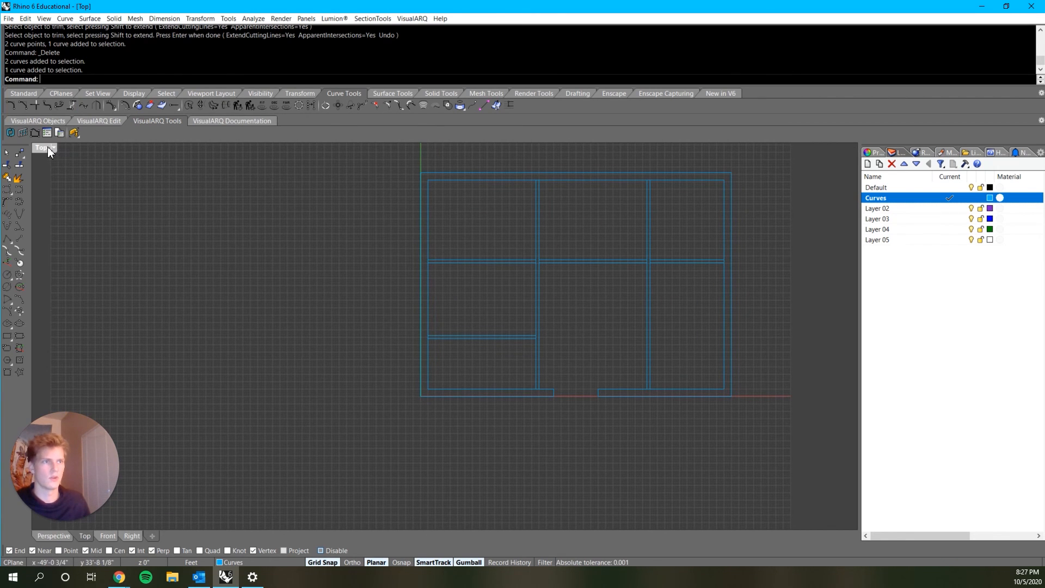
text(Rectangle)
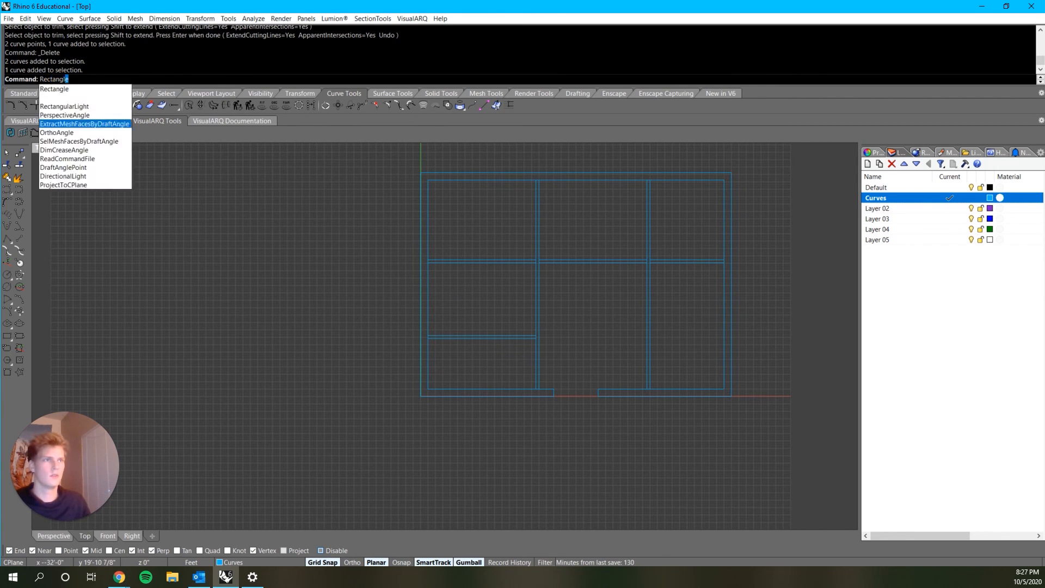
key(Return)
click(180, 240)
click(385, 407)
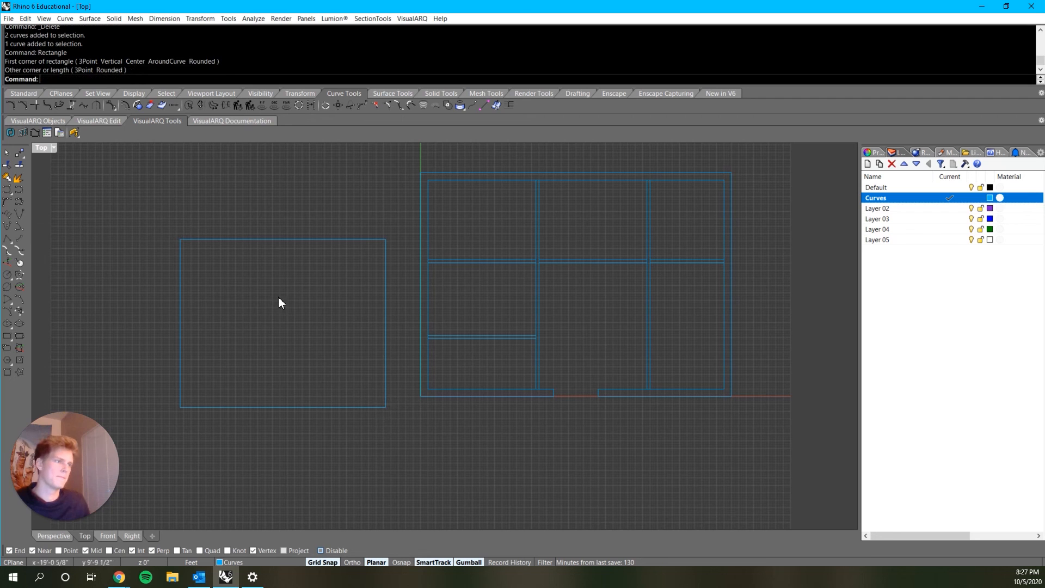
- Try moving the practice rectangle's upper-right corner point to the left, and undo the move
click(292, 238)
scroll(344, 274, up, 4)
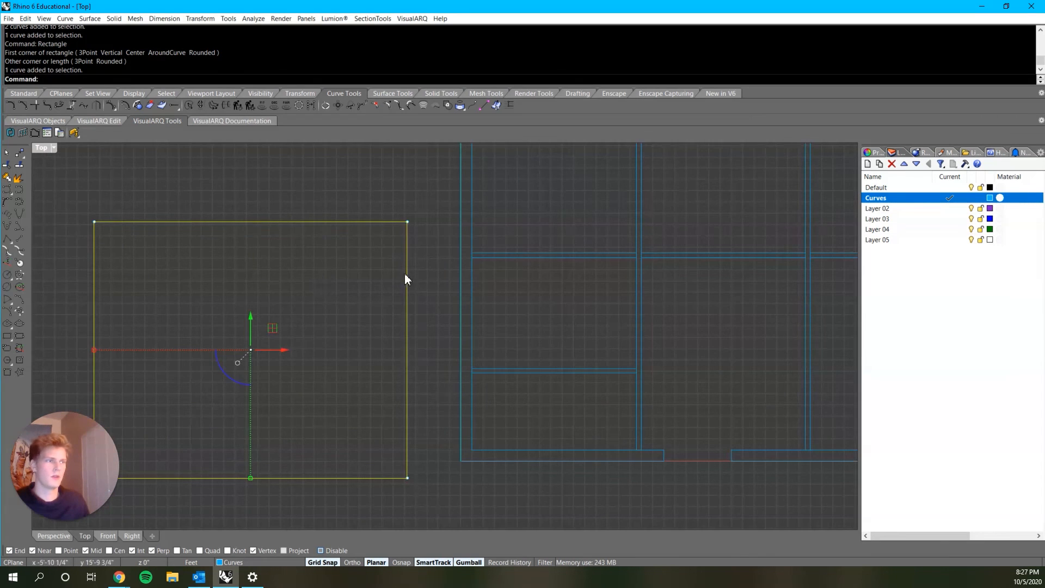
click(407, 221)
drag(429, 224, 356, 223)
key(ctrl+z)
scroll(413, 313, down, 3)
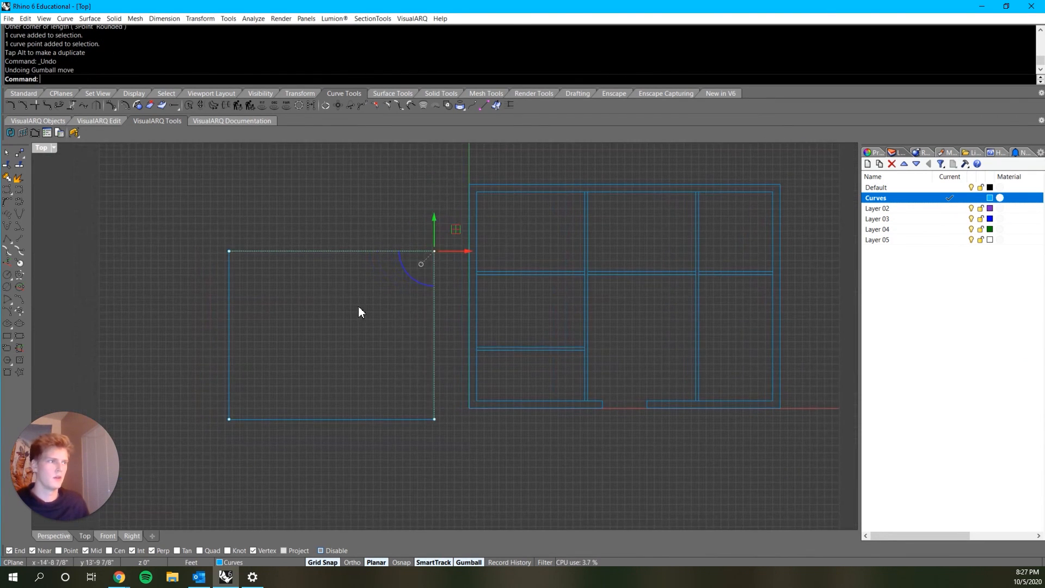
- Explode the practice rectangle into separate line segments
key(Escape)
click(332, 252)
text(Explok)
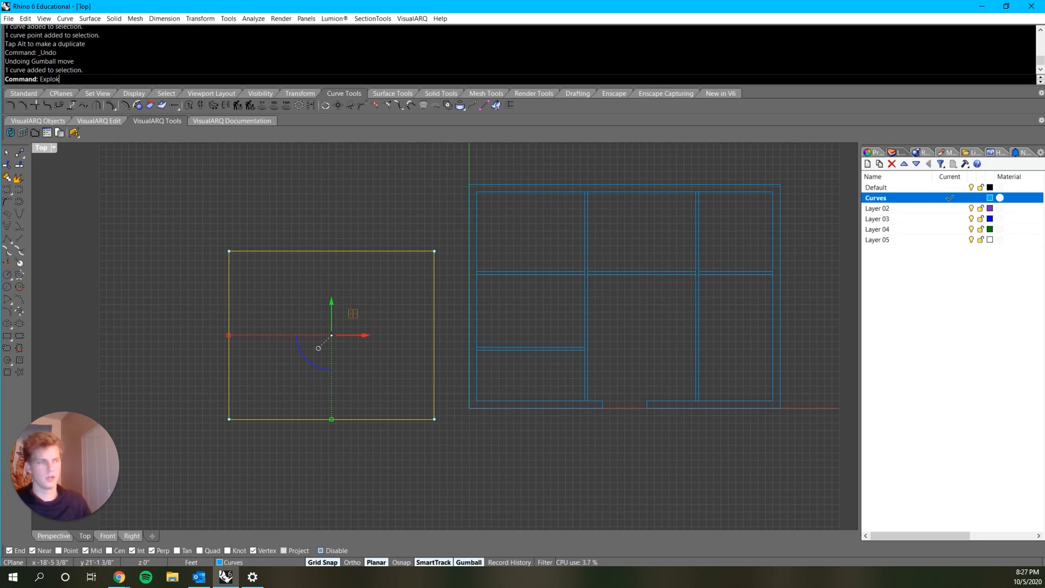
key(BackSpace)
text(de)
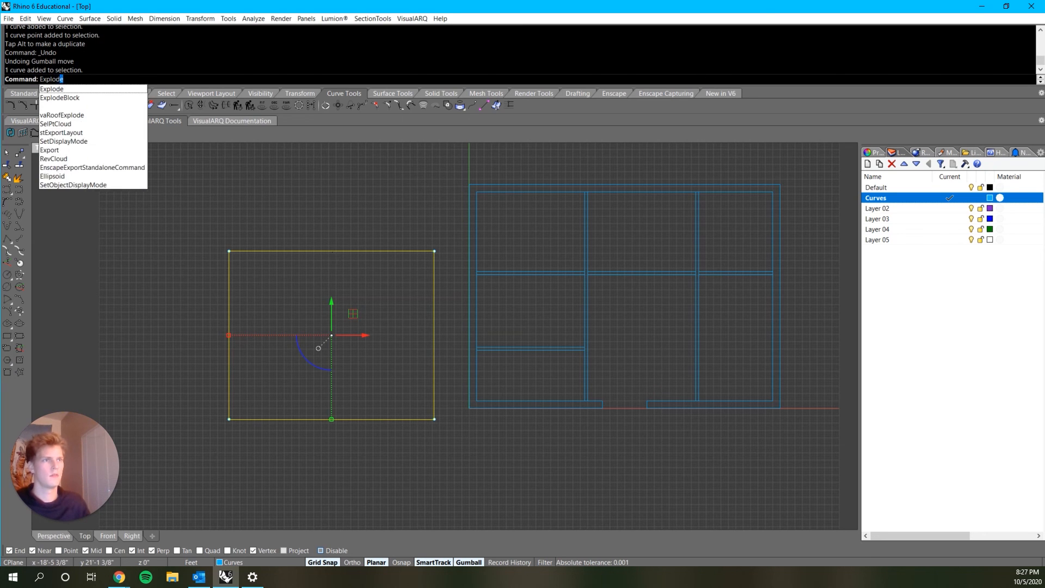
key(Return)
key(Escape)
- Select the exploded rectangle's segments one at a time and all together to check that they are separate lines
drag(373, 203, 333, 288)
click(229, 333)
click(434, 338)
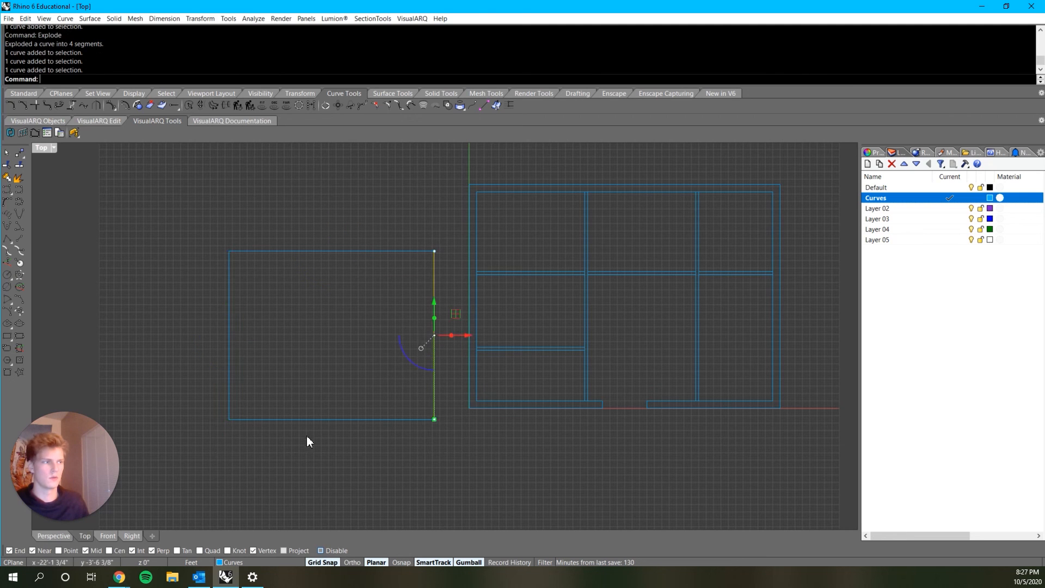
click(314, 419)
key(Escape)
drag(456, 221, 161, 494)
key(Escape)
- Join the rectangle's left and top segments into one curve, and select the pieces in turn to check the result
drag(316, 213, 158, 344)
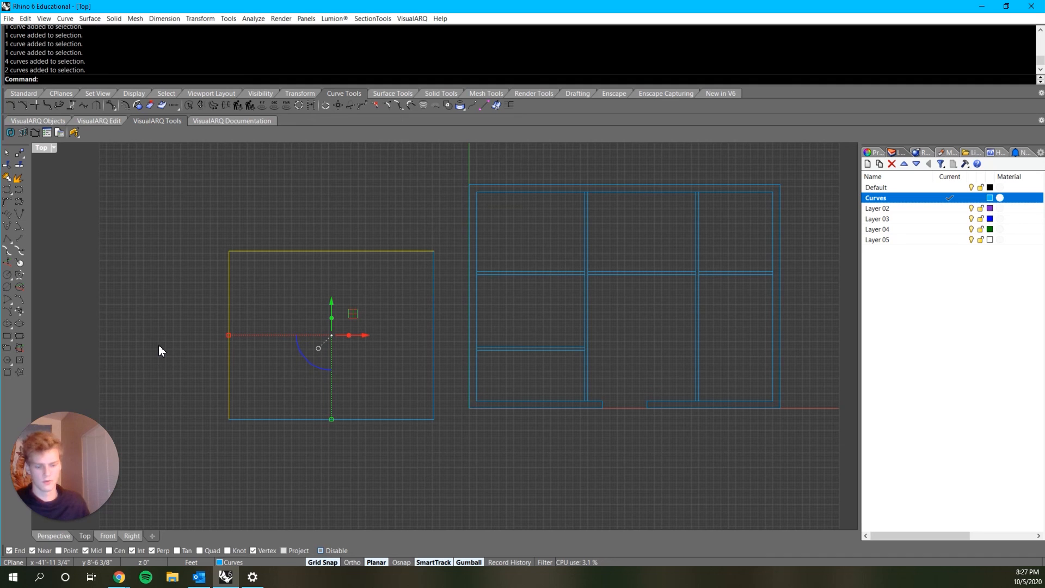
text(join)
key(Return)
drag(256, 227, 271, 323)
key(Escape)
click(435, 293)
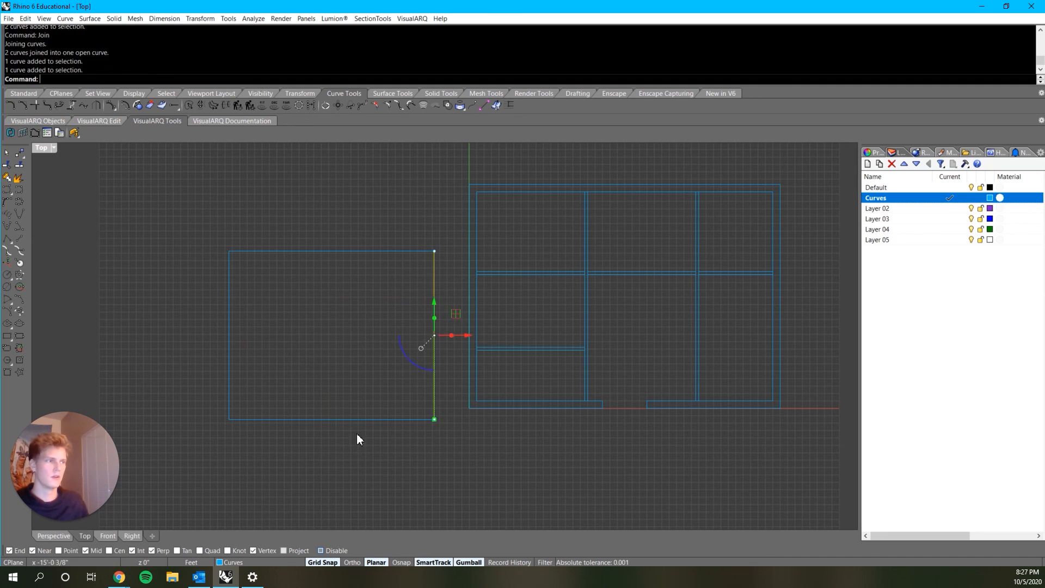
key(Escape)
click(329, 421)
click(229, 387)
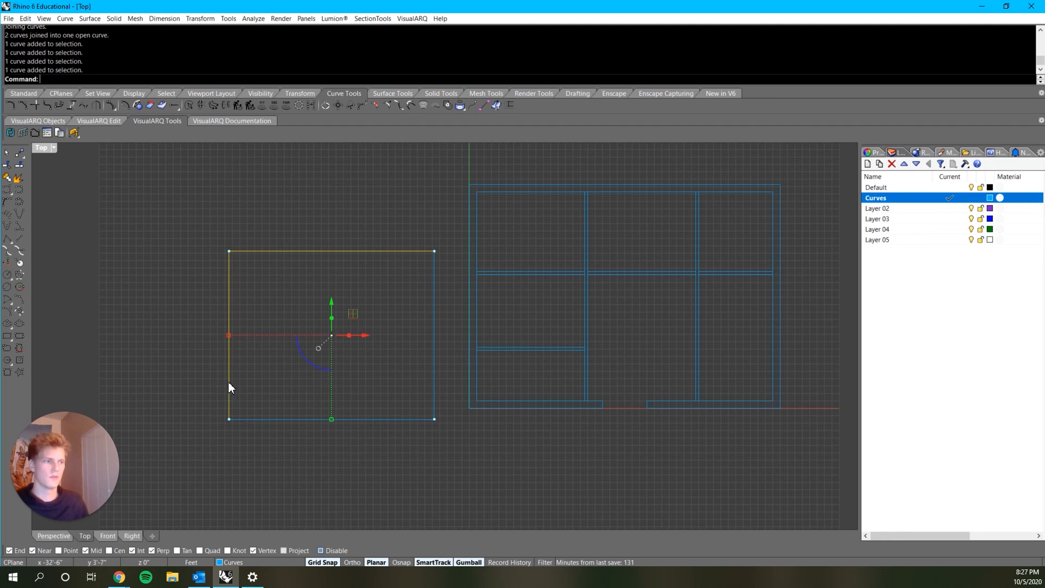
- Move the joined curve's free lower end about 14'-3" to the left, and shift its upper-left corner point
click(229, 419)
drag(253, 419, 148, 419)
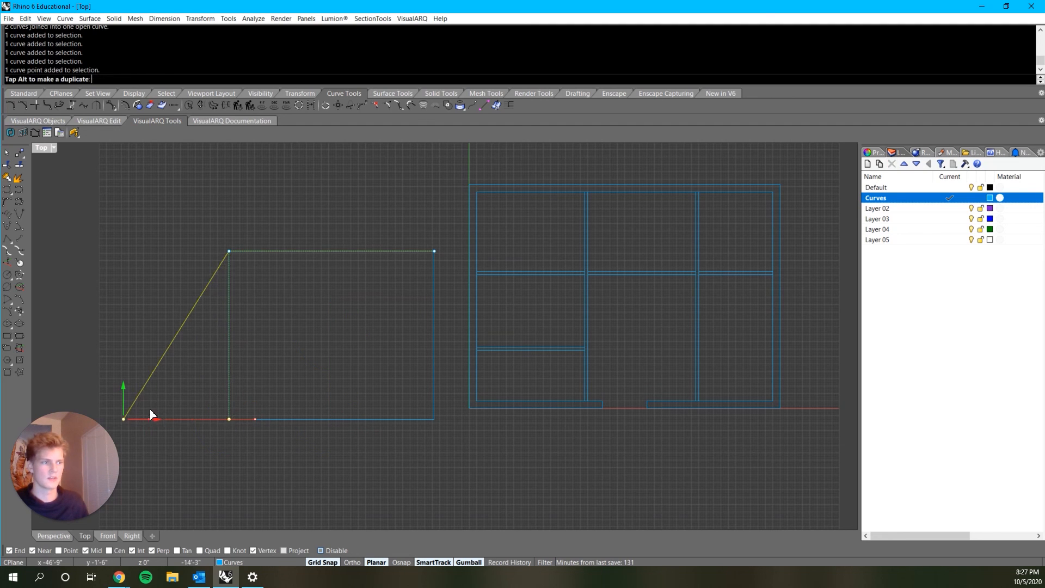
click(329, 419)
key(Escape)
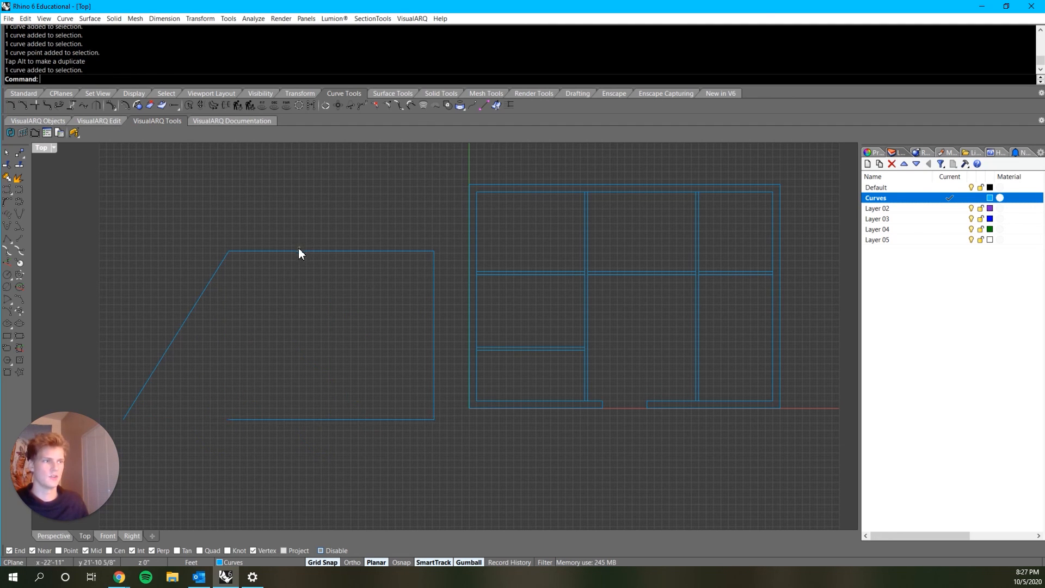
click(299, 250)
click(228, 252)
drag(250, 252, 181, 153)
- Undo the point moves on the joined curve and delete the three practice curves beside the floor plan
click(187, 226)
click(188, 251)
click(181, 251)
click(321, 289)
scroll(324, 288, down, 3)
scroll(327, 289, up, 1)
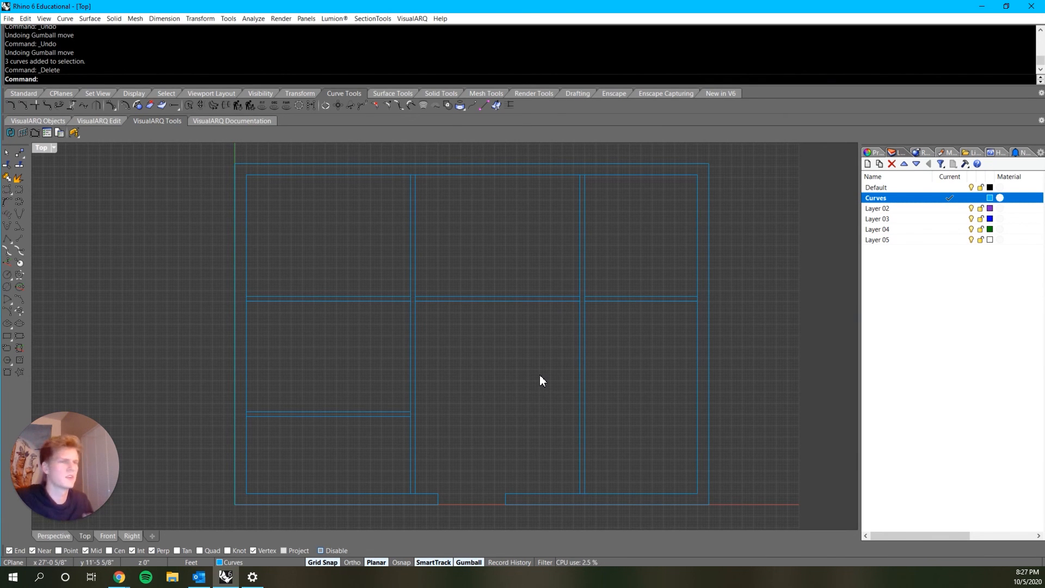
- Switch from the maximized Top view to a maximized Perspective view showing the whole floor plan at an angle
double_click(41, 148)
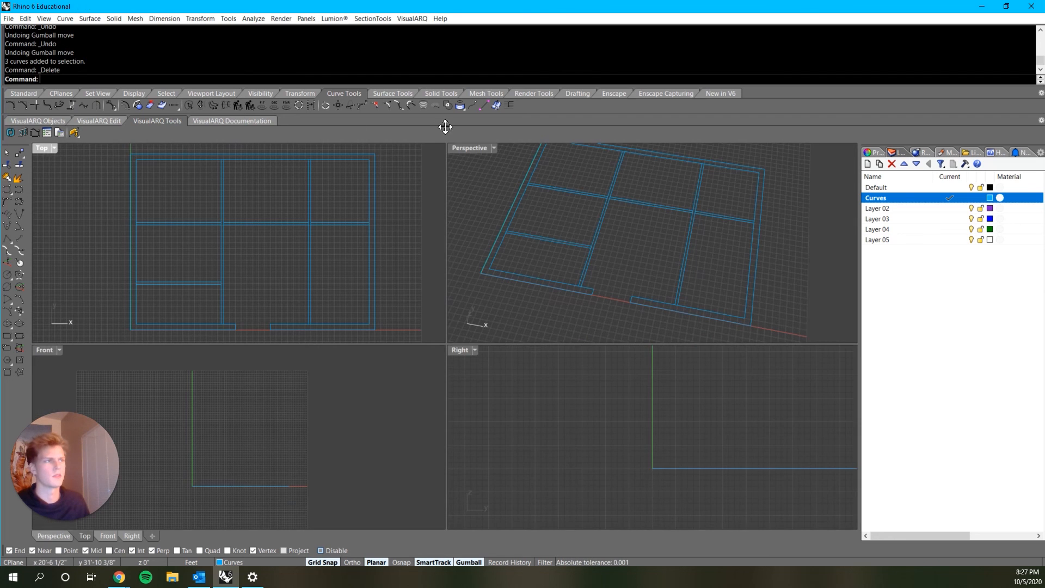
double_click(457, 149)
scroll(483, 350, down, 5)
right_drag(483, 351, 450, 339)
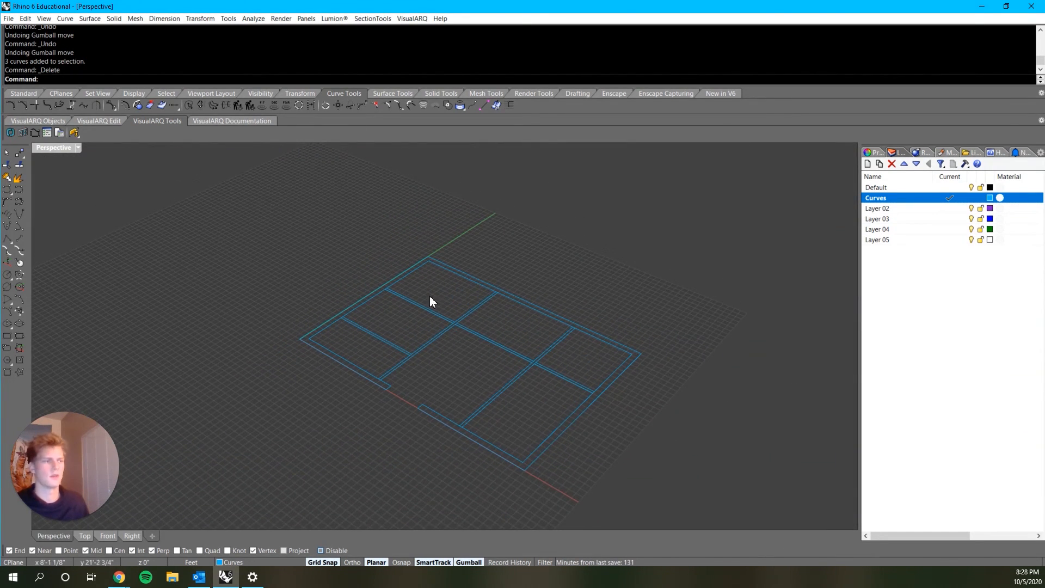
right_drag(369, 352, 563, 375)
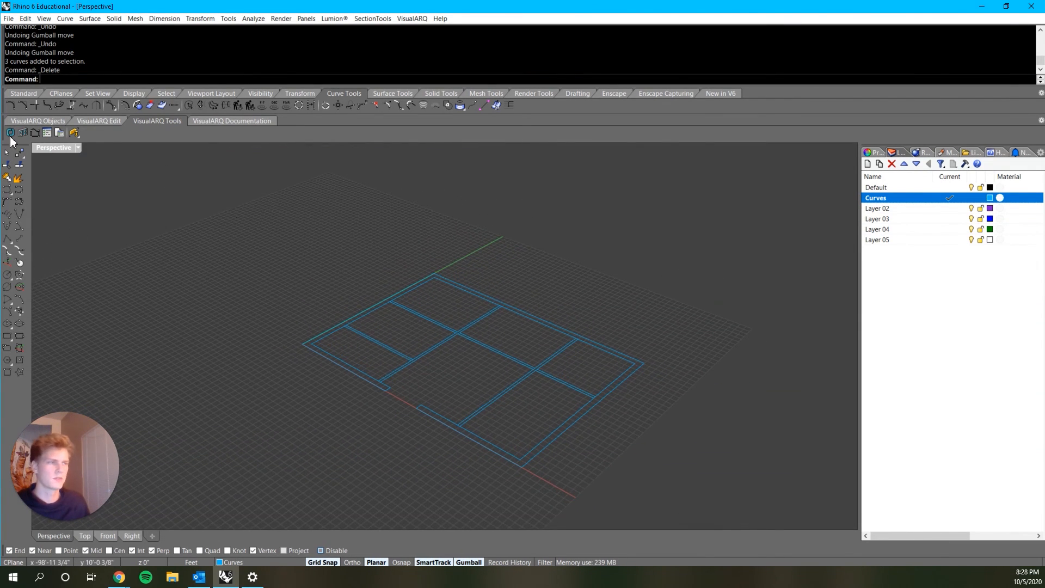